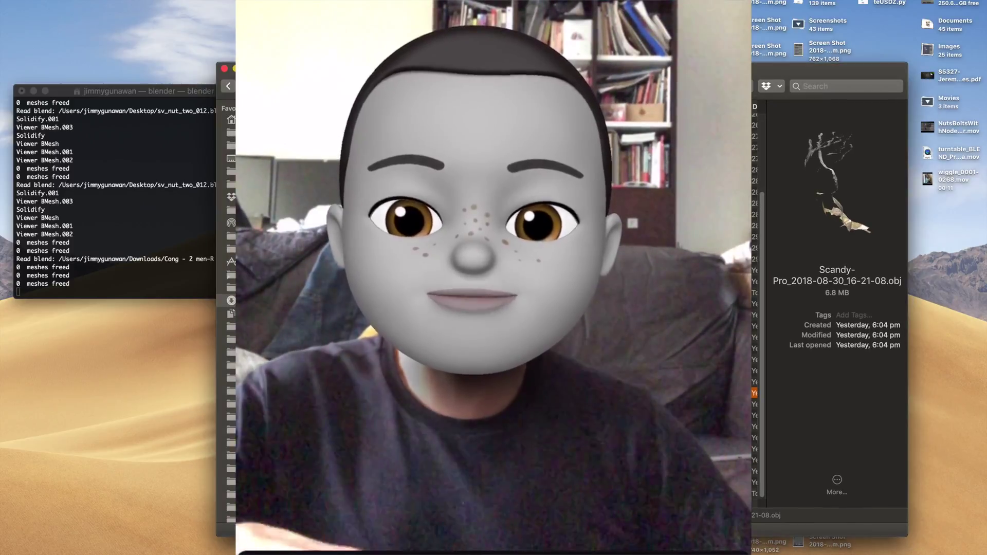
Preview the scan Scandy-Pro_2018-08-30_16-21-08.obj, rotate it to view the model, and close the preview
click(463, 416)
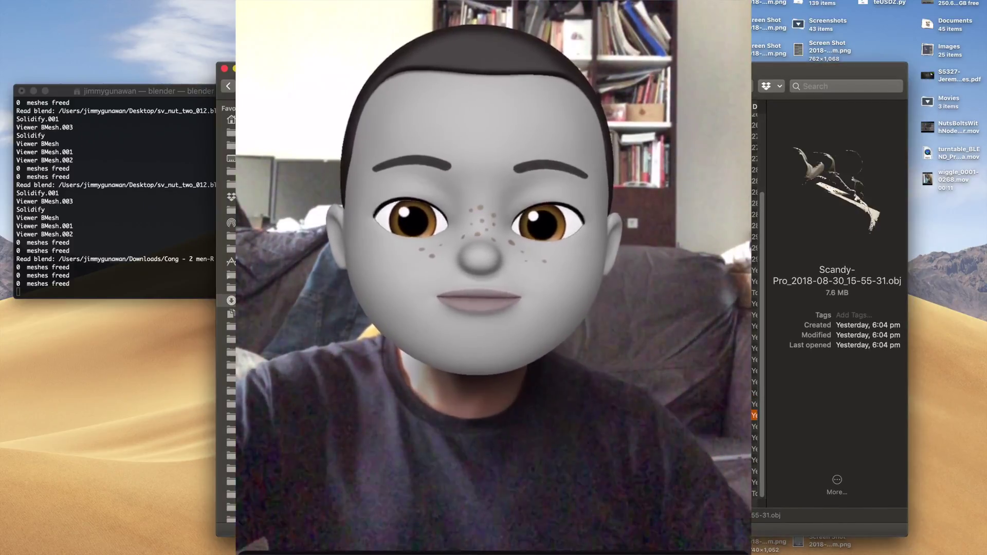
click(515, 393)
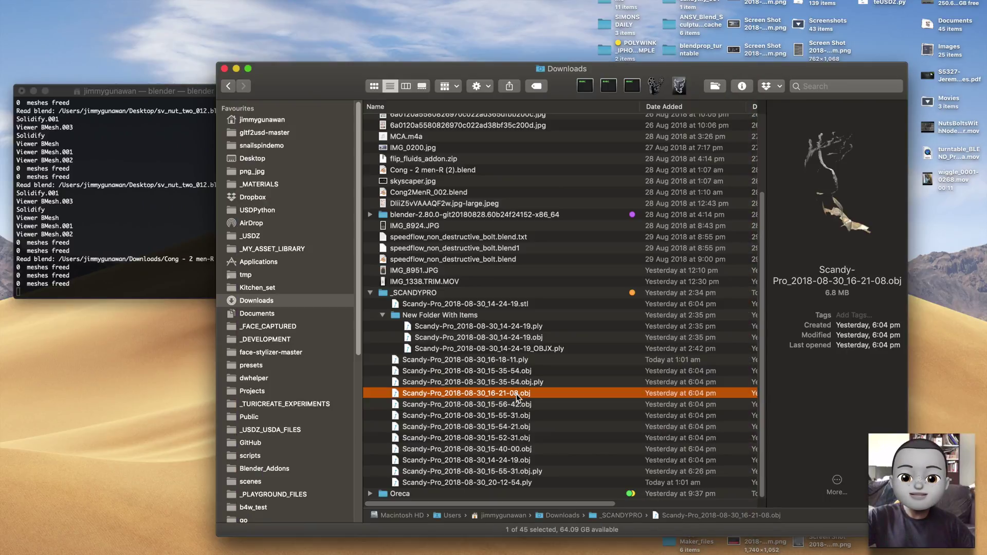
key(space)
mouse_move(525, 308)
mouse_down()
mouse_move(374, 296)
mouse_move(326, 278)
mouse_move(440, 307)
mouse_move(419, 308)
mouse_move(520, 299)
mouse_move(478, 288)
mouse_move(556, 292)
mouse_move(456, 297)
mouse_move(518, 297)
mouse_up()
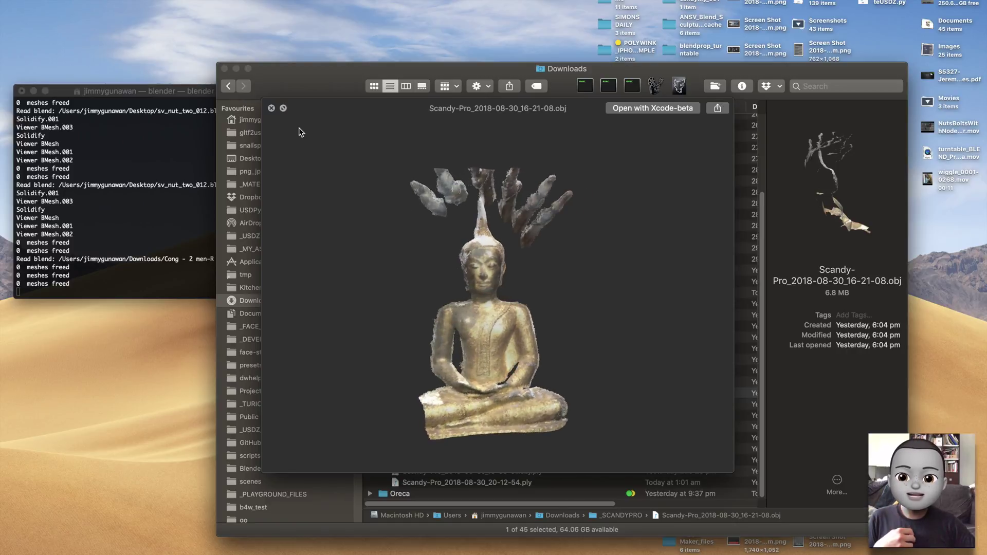
click(271, 108)
Preview the scan Scandy-Pro_2018-08-30_15-54-21.obj, rotate the model, and close the preview
click(487, 427)
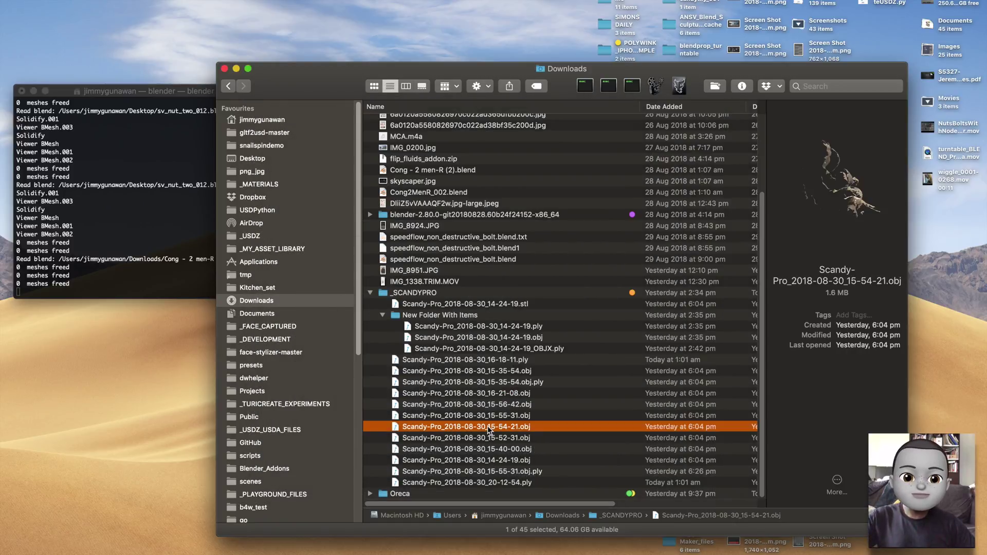
key(space)
drag(489, 429, 411, 190)
click(269, 109)
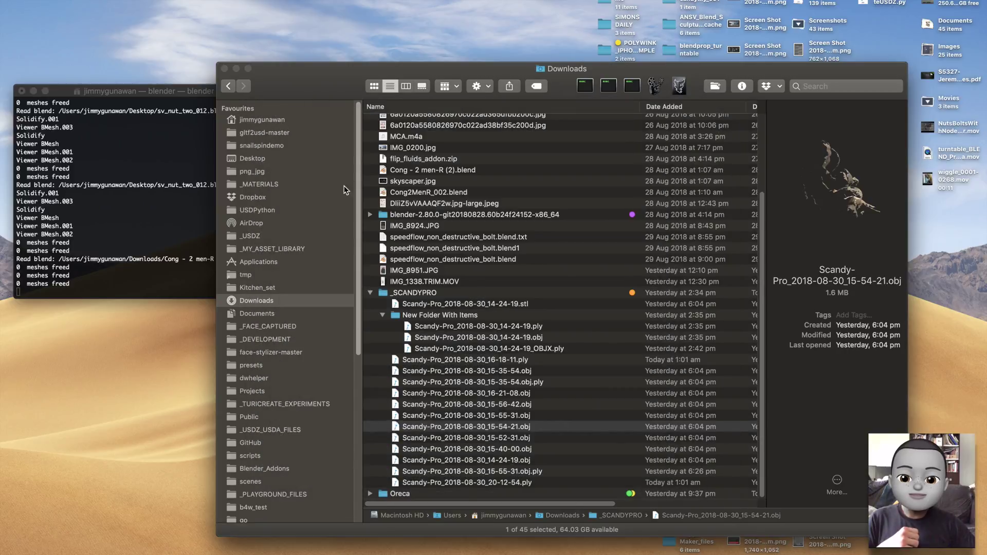
Preview Scandy-Pro_2018-08-30_15-40-00.obj, rotate the scan to examine it from different sides, and close the preview
click(539, 449)
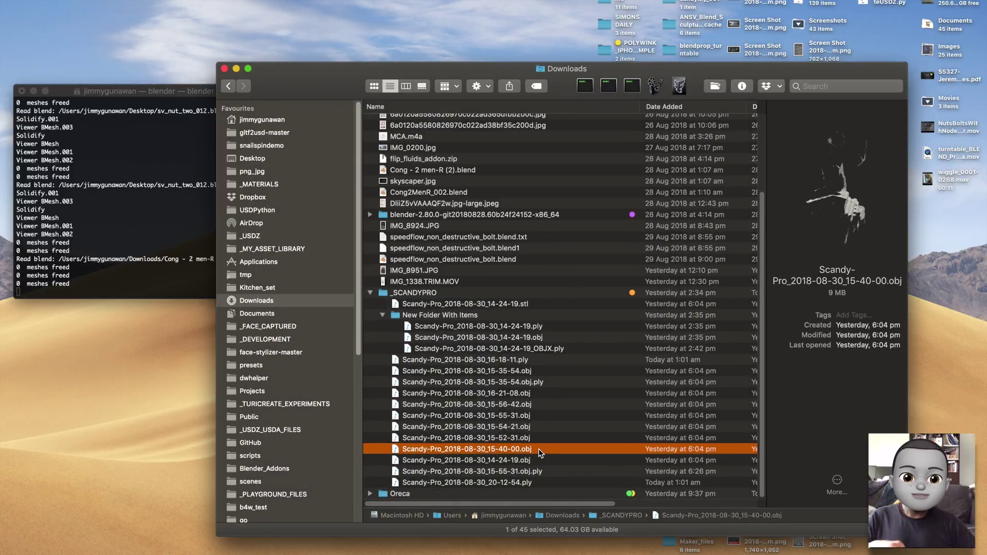
key(space)
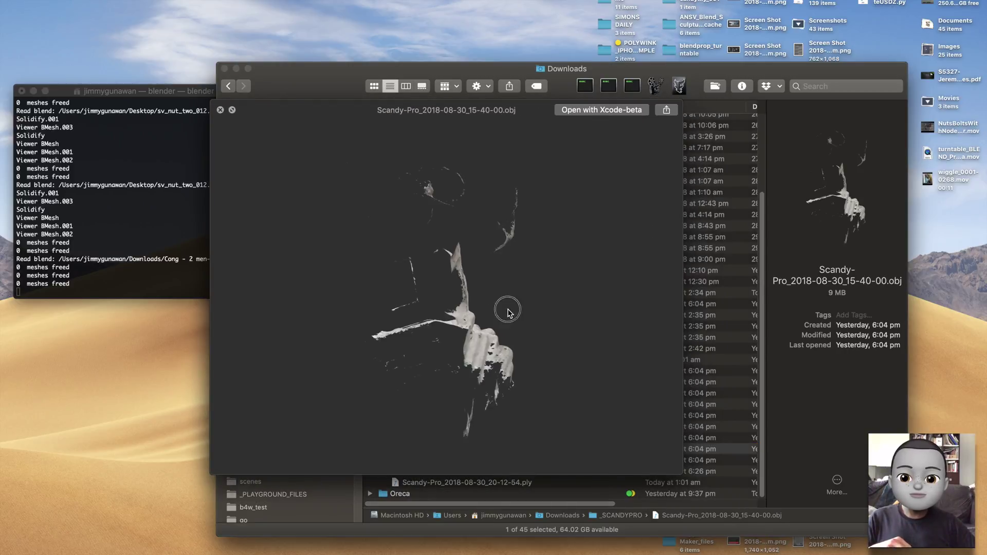
drag(311, 302, 446, 314)
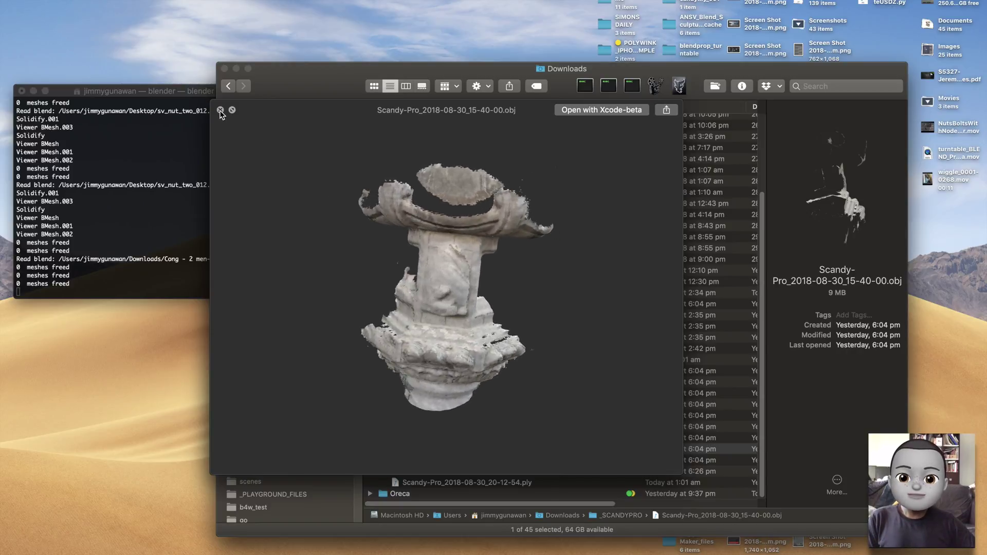
mouse_move(432, 202)
mouse_down()
mouse_move(398, 203)
mouse_move(432, 200)
mouse_up()
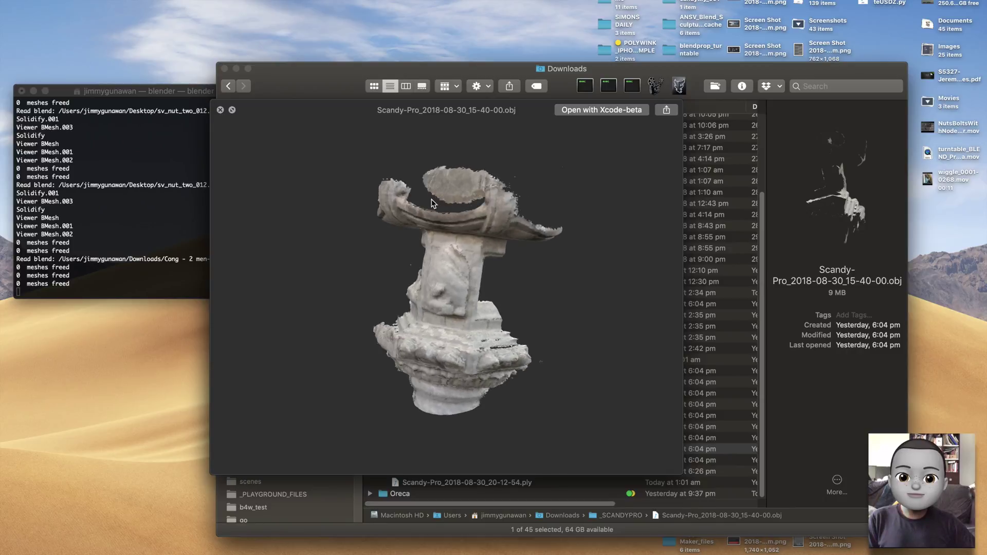
click(221, 110)
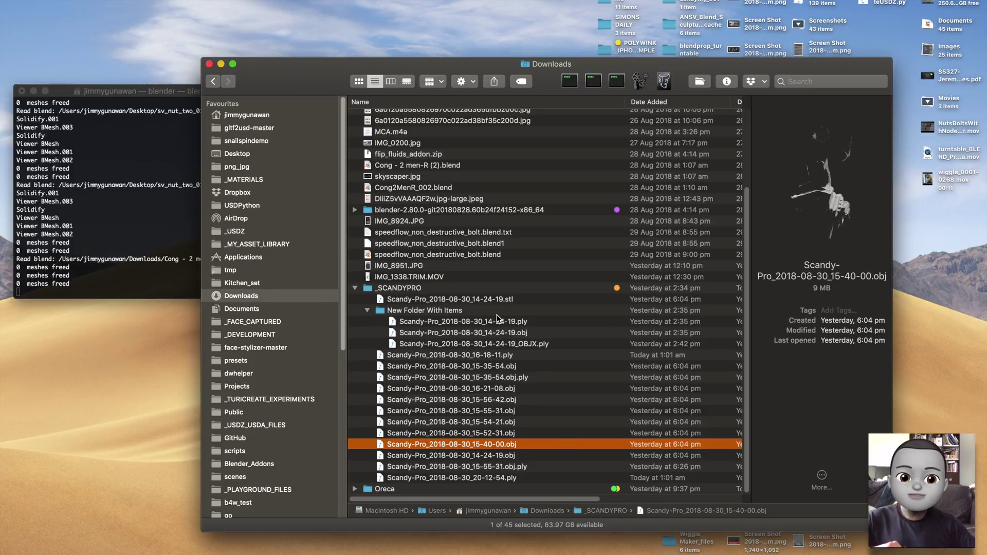
Switch to Blender, reload the startup file, and delete every default object from the scene
key(ctrl+Right)
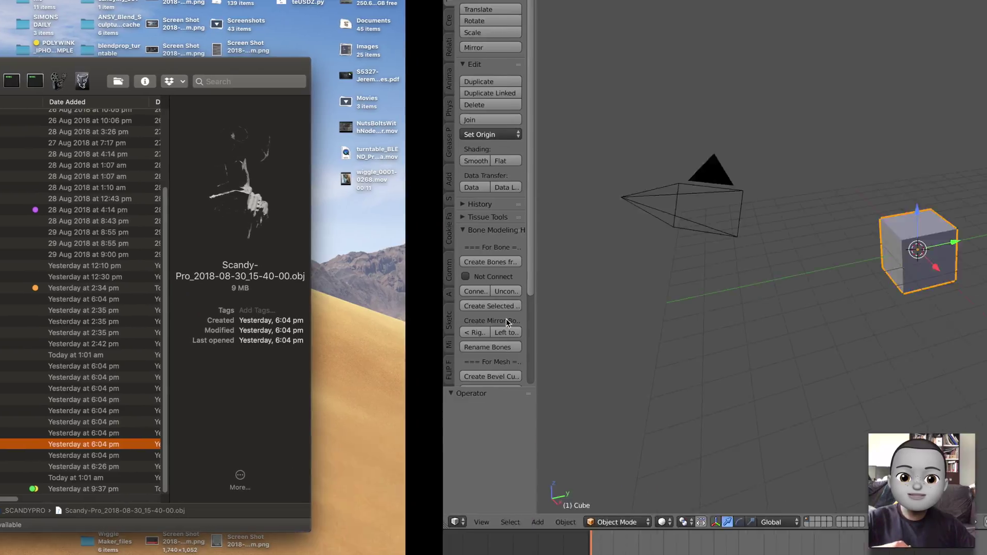
middle_drag(506, 318, 498, 314)
scroll(498, 315, down, 1)
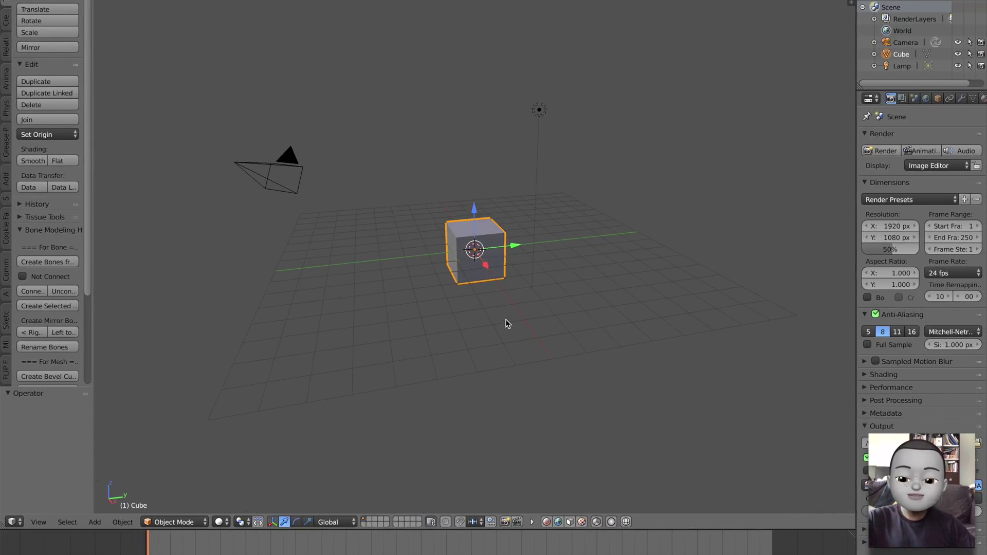
click(35, 0)
click(56, 0)
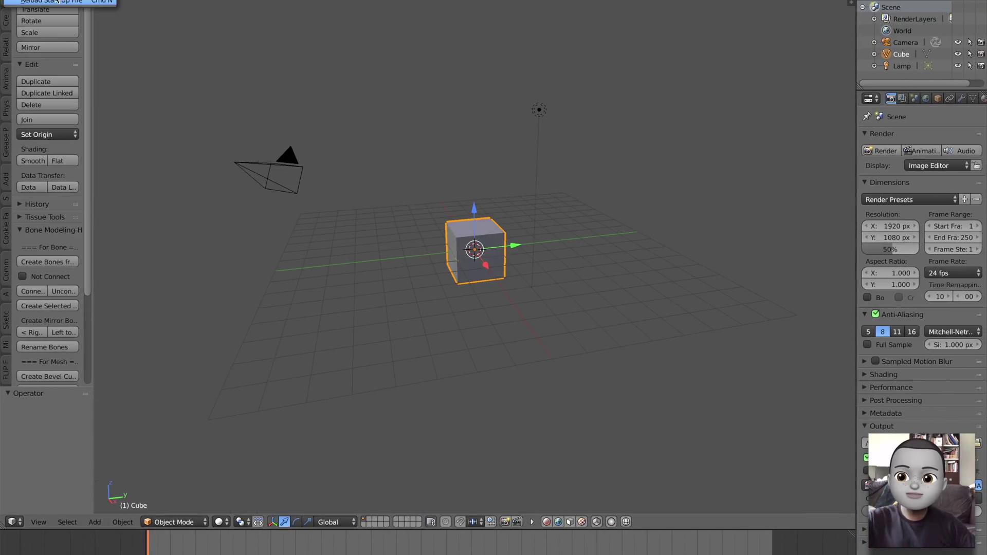
click(56, 2)
key(a)
key(a)
key(Delete)
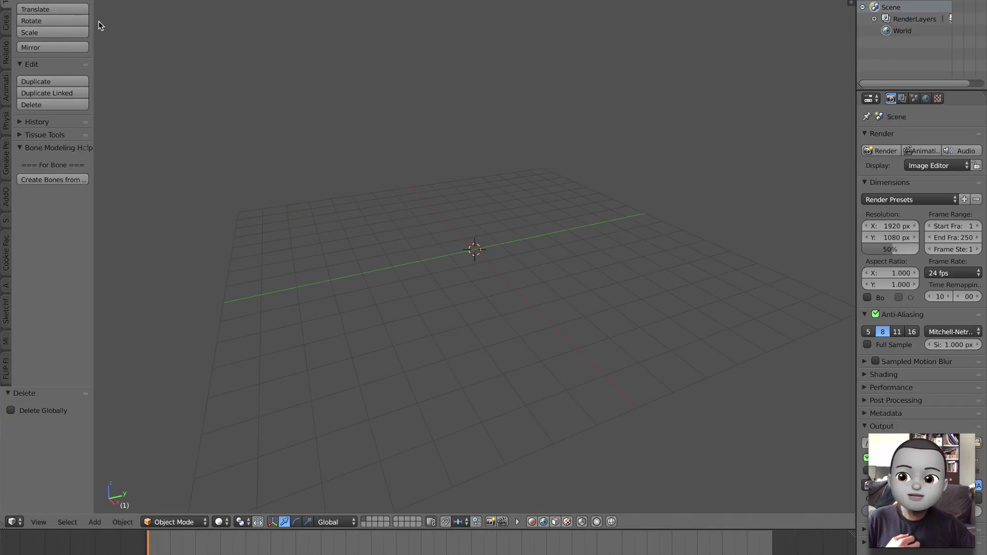
Import the Stanford PLY file Scandy-Pro_2018-08-30_20-12-54.ply from the Downloads/_SCANDYPRO folder
key(F4)
mouse_move(119, 196)
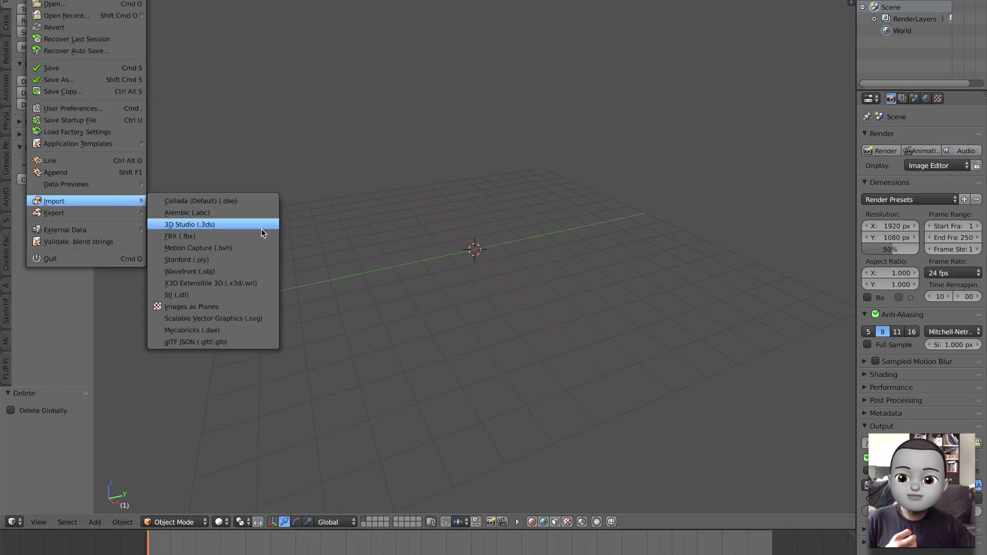
click(270, 262)
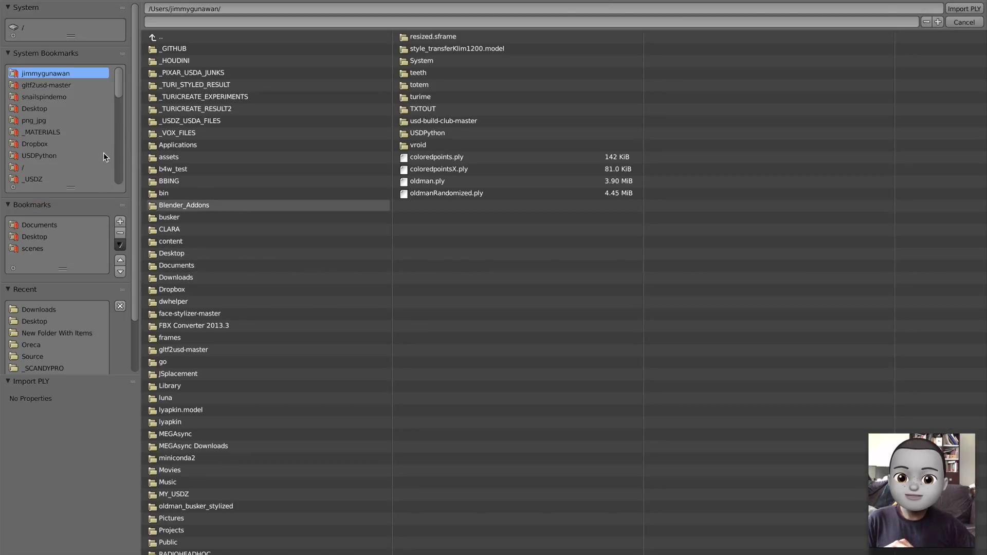
click(200, 278)
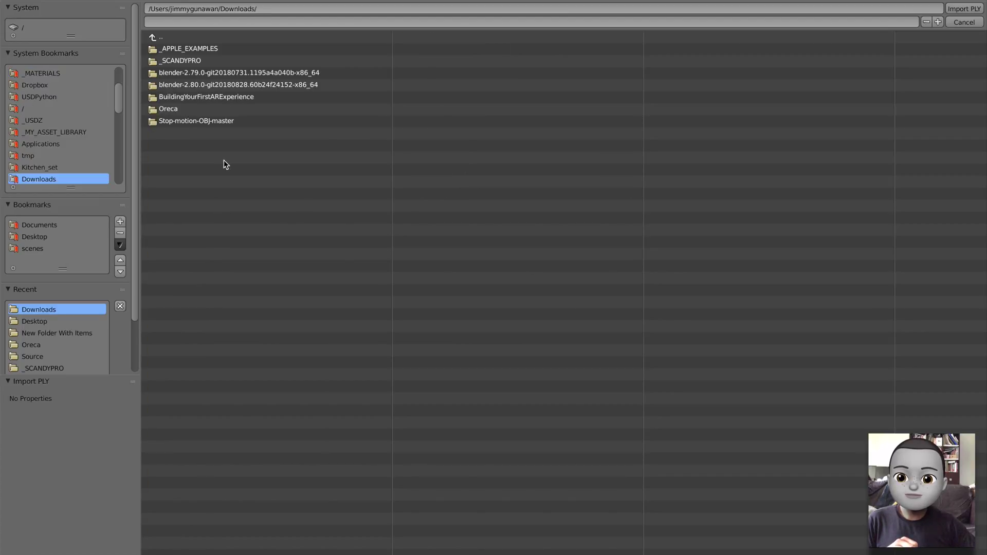
click(165, 59)
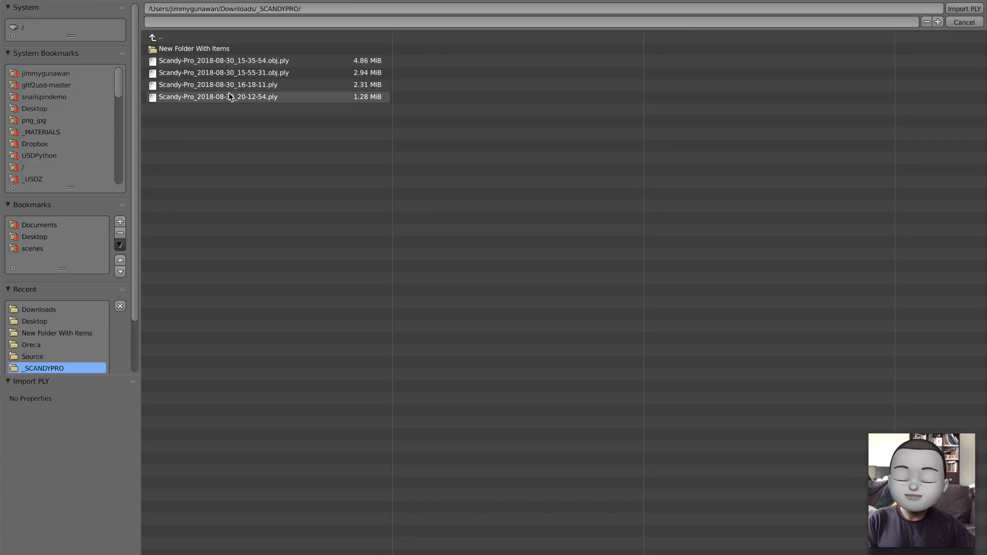
click(261, 101)
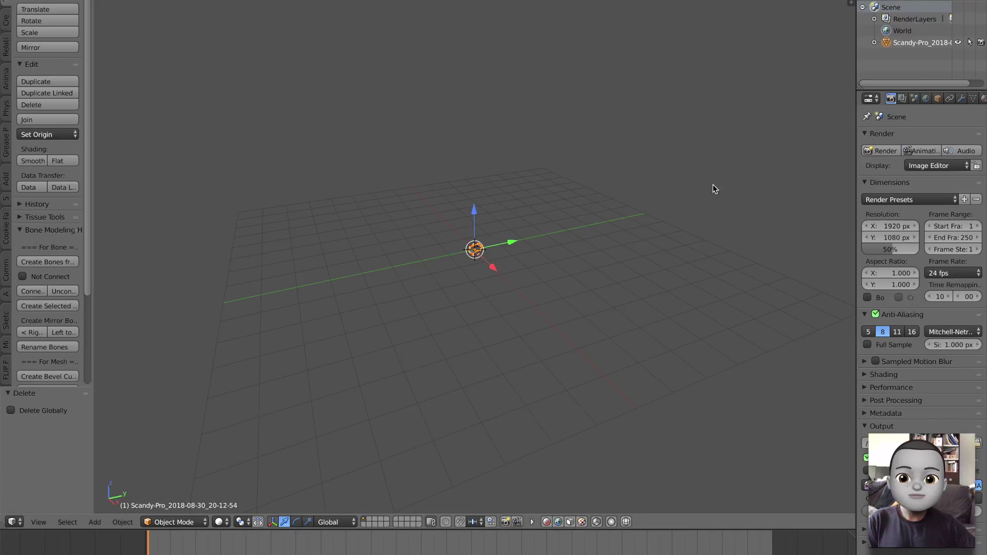
Inspect the imported bust scan up close and delete it from the scene
middle_drag(571, 261, 555, 279)
scroll(519, 282, up, 15)
key(x)
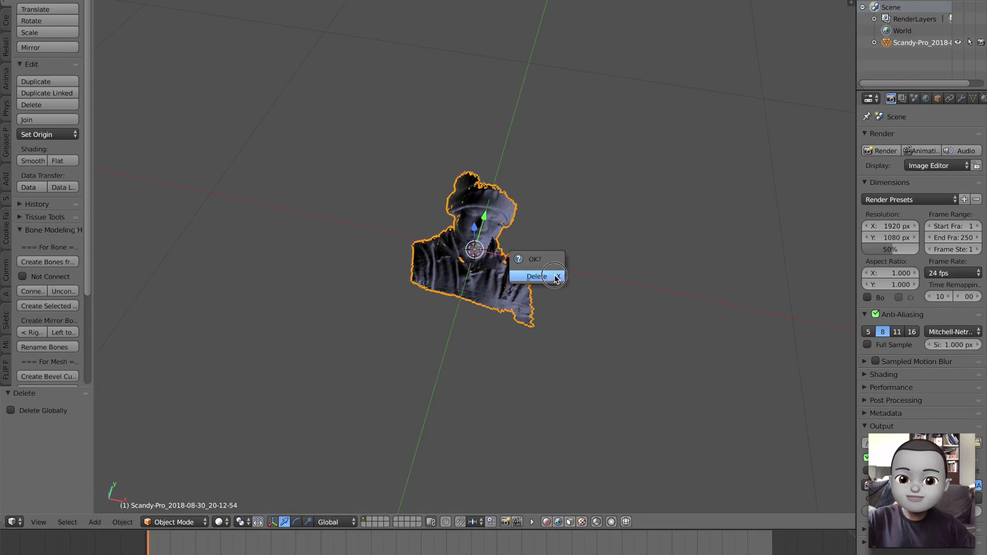
click(555, 278)
Import the Stanford PLY file Scandy-Pro_2018-08-30_16-18-11.ply from the _SCANDYPRO folder
click(36, 10)
mouse_move(77, 201)
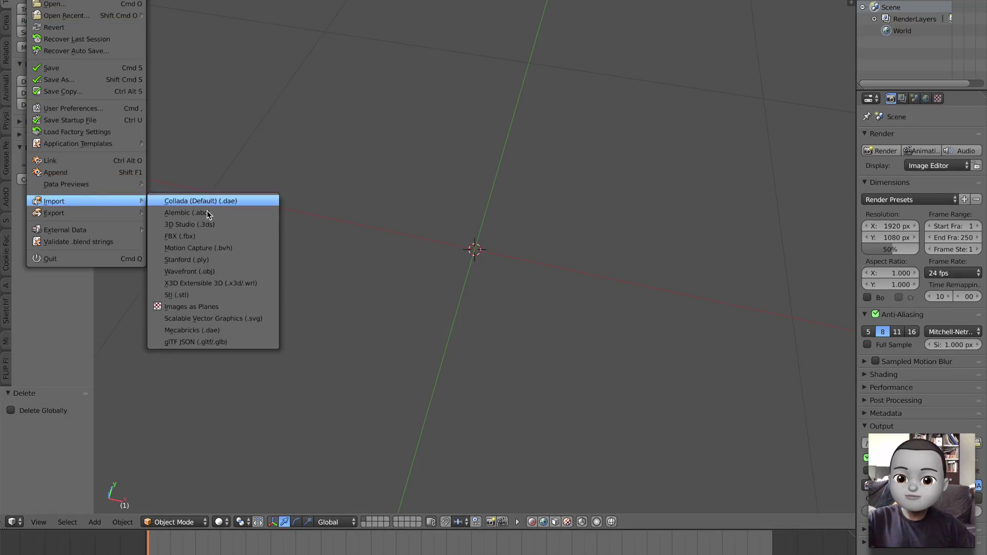
click(247, 259)
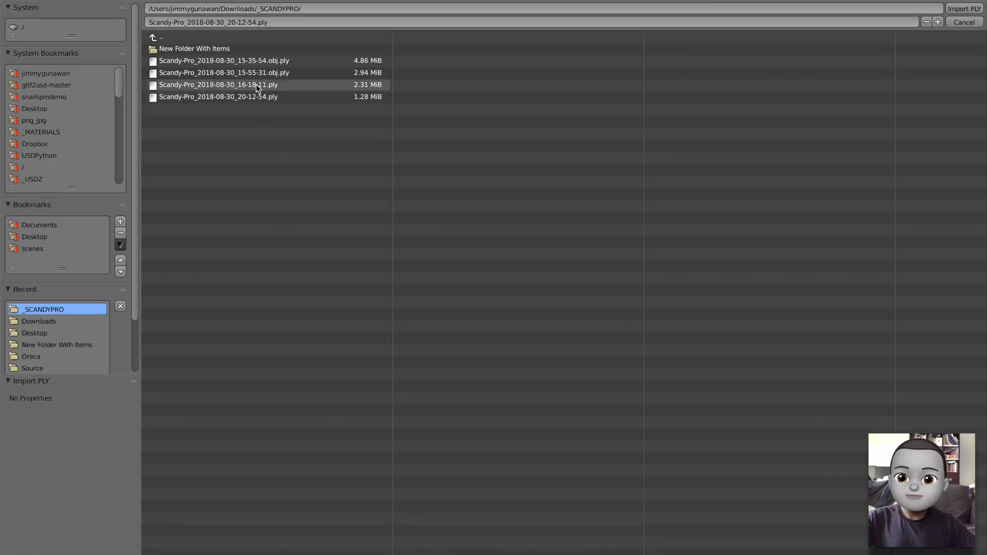
click(256, 85)
key(Return)
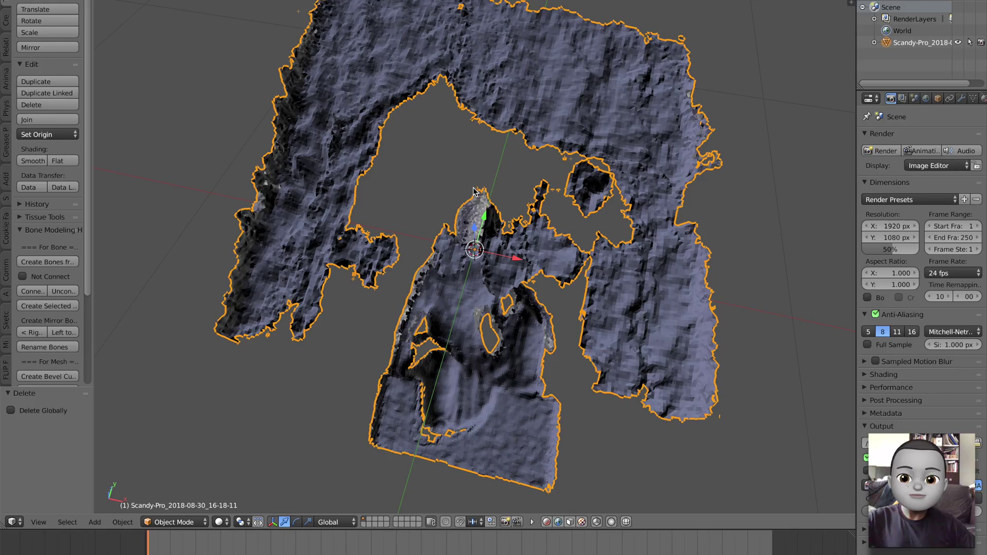
Raise the imported scan about 0.92 units along the global Z axis and inspect it from several angles
middle_drag(477, 191, 441, 184)
scroll(449, 195, down, 3)
scroll(442, 186, down, 1)
scroll(444, 186, up, 3)
scroll(453, 206, down, 4)
middle_drag(459, 222, 383, 301)
key(g)
key(z)
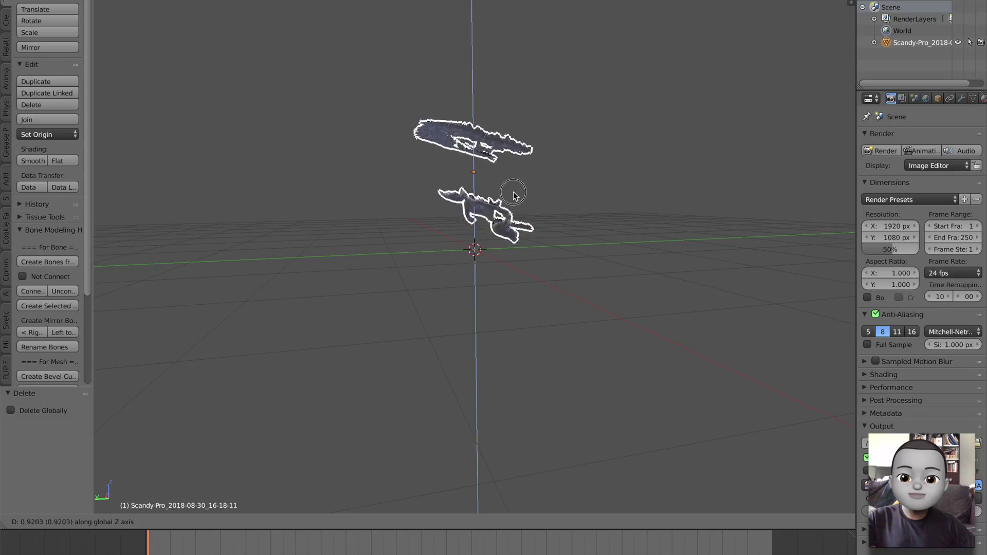
click(520, 212)
scroll(524, 210, up, 3)
scroll(530, 214, up, 3)
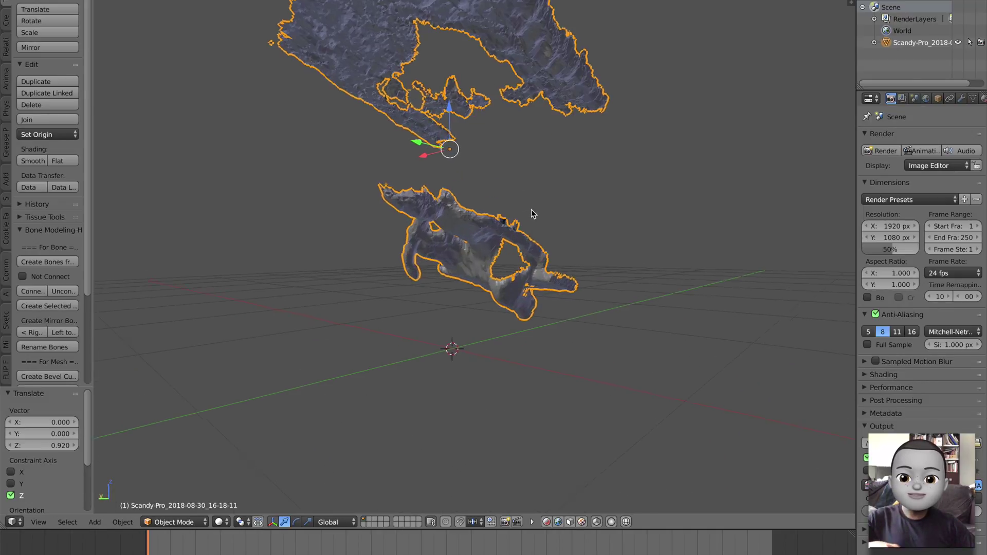
middle_drag(532, 210, 444, 276)
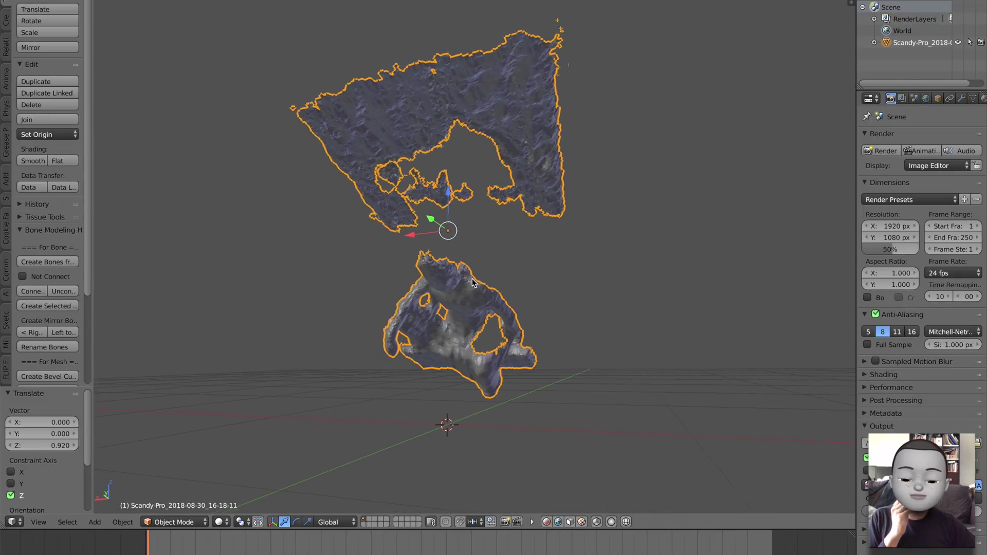
Widen the properties editor and show the scan's mesh data settings to check its UV maps and vertex colors
drag(856, 77, 695, 77)
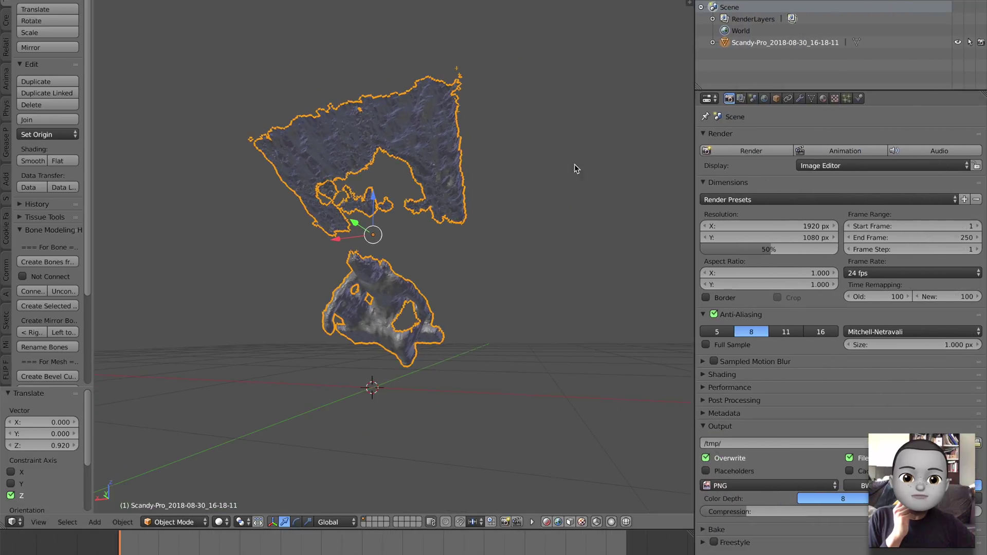
click(811, 98)
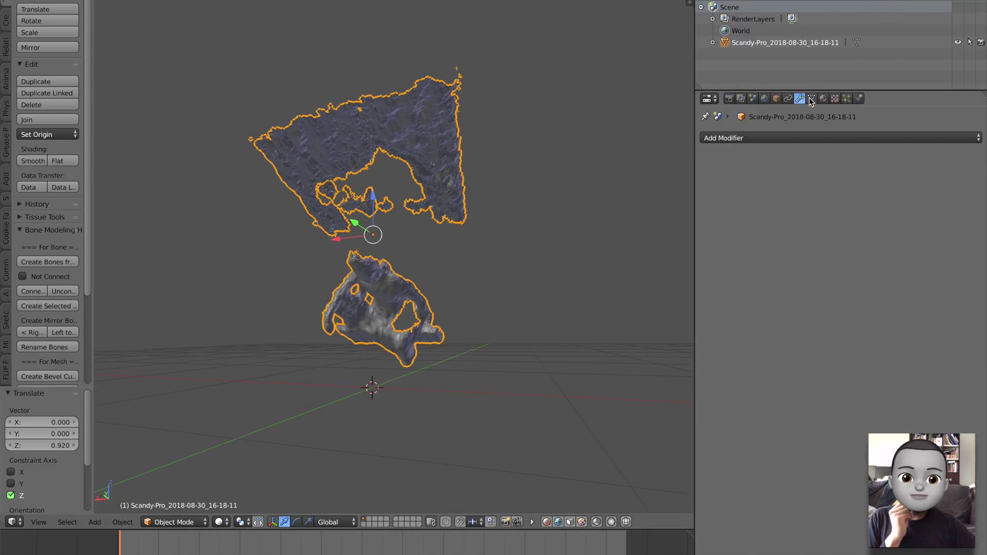
middle_drag(689, 339, 649, 350)
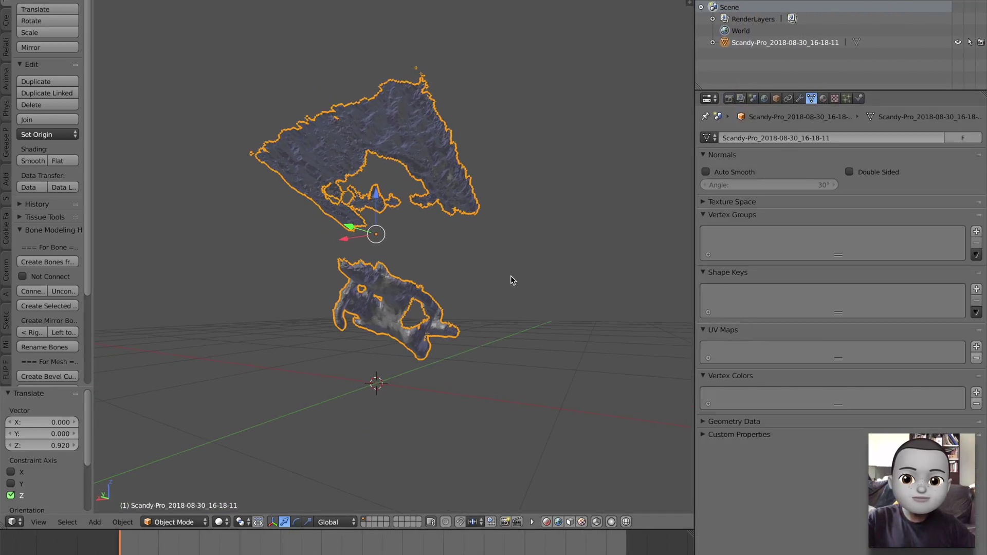
Split the 3D viewport horizontally and turn the upper area into a Python Console
drag(689, 2, 668, 211)
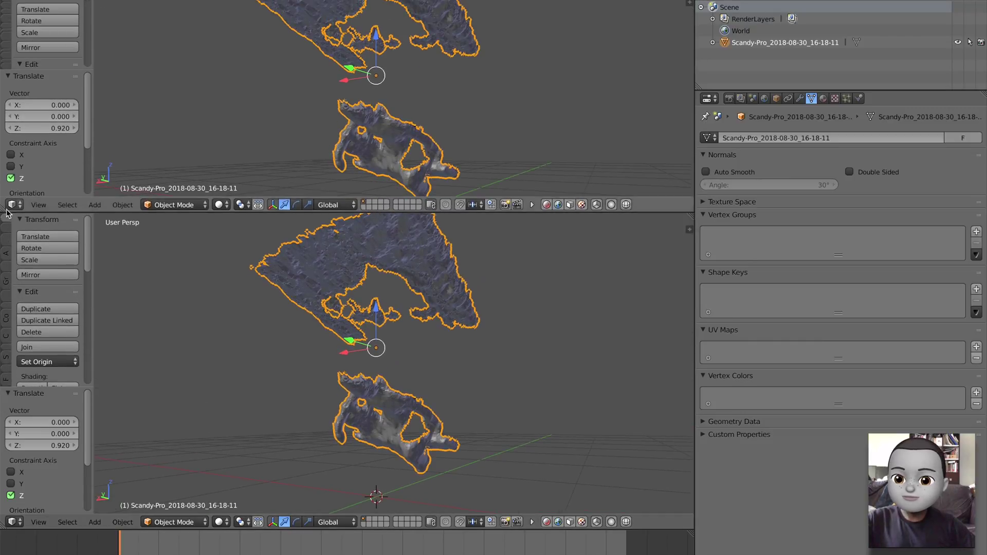
click(12, 204)
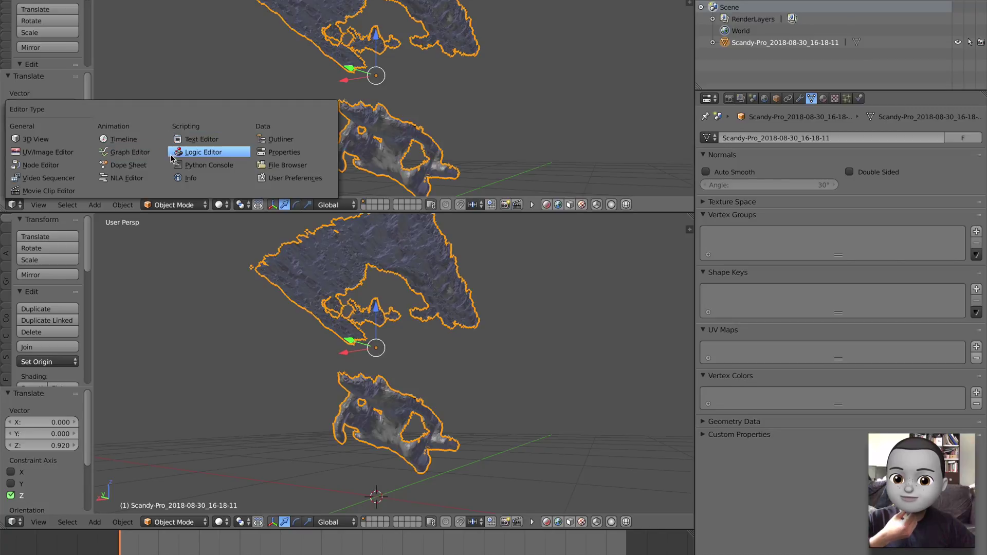
click(206, 164)
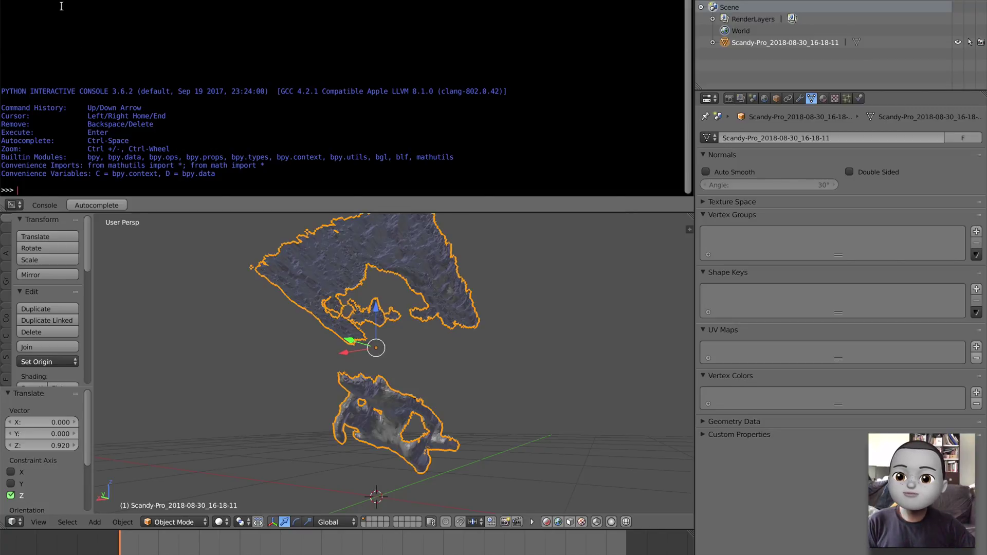
Quit Blender and discard the unsaved changes
click(39, 0)
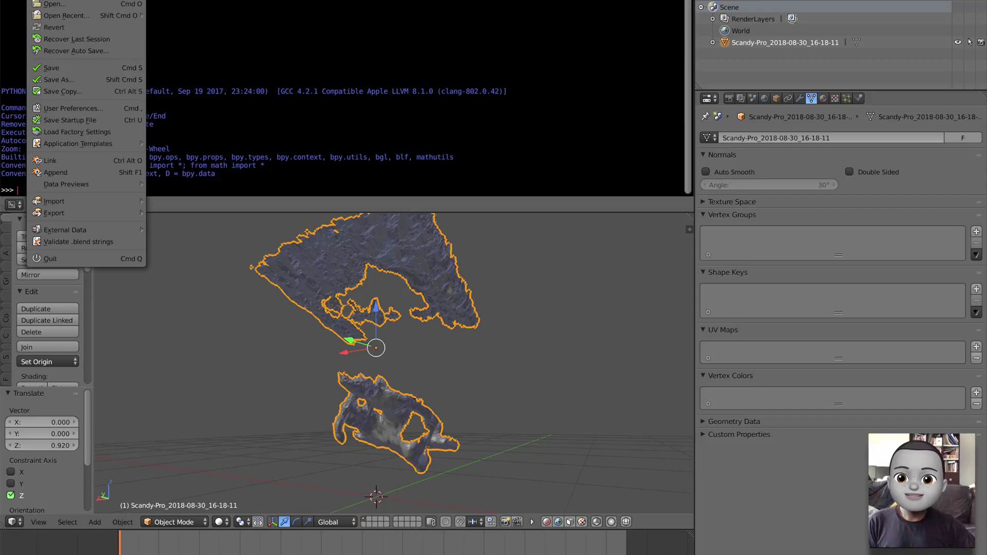
click(73, 255)
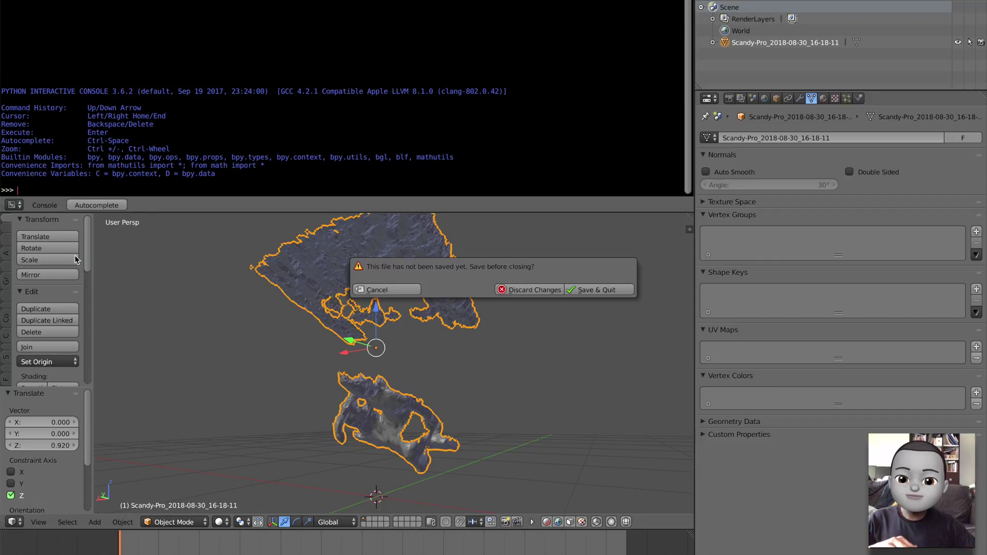
click(530, 291)
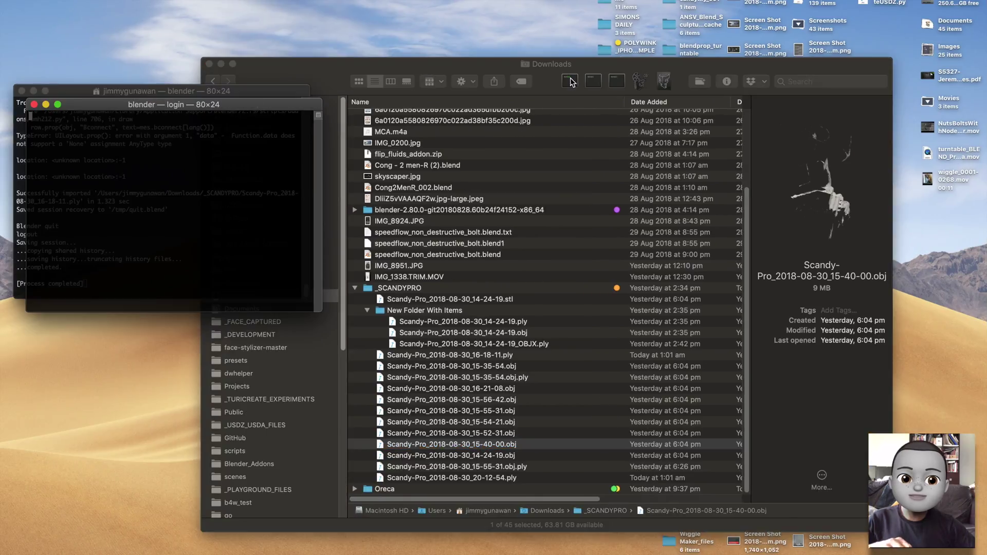
Launch Blender 2.79, dismiss the splash screen and delete all the default objects from the scene
click(570, 81)
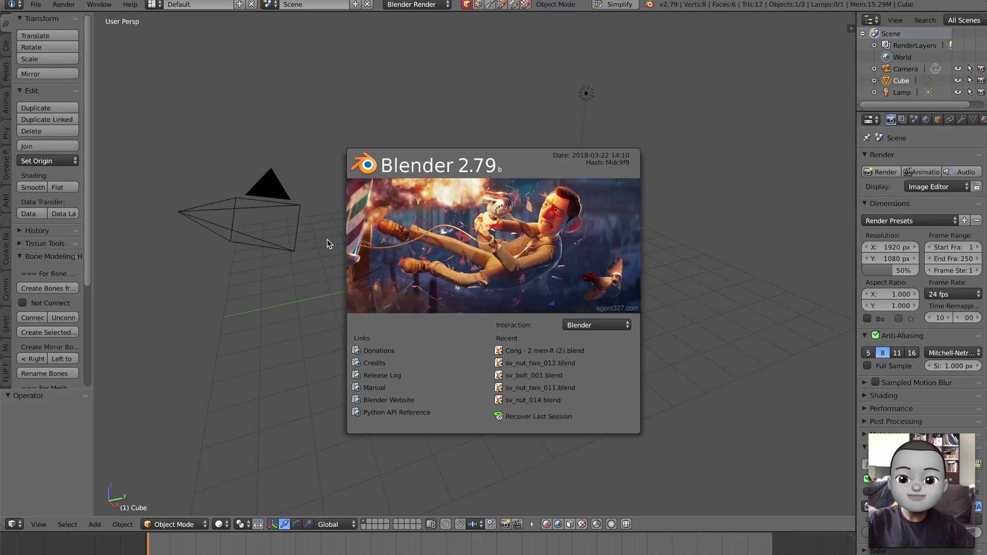
click(406, 225)
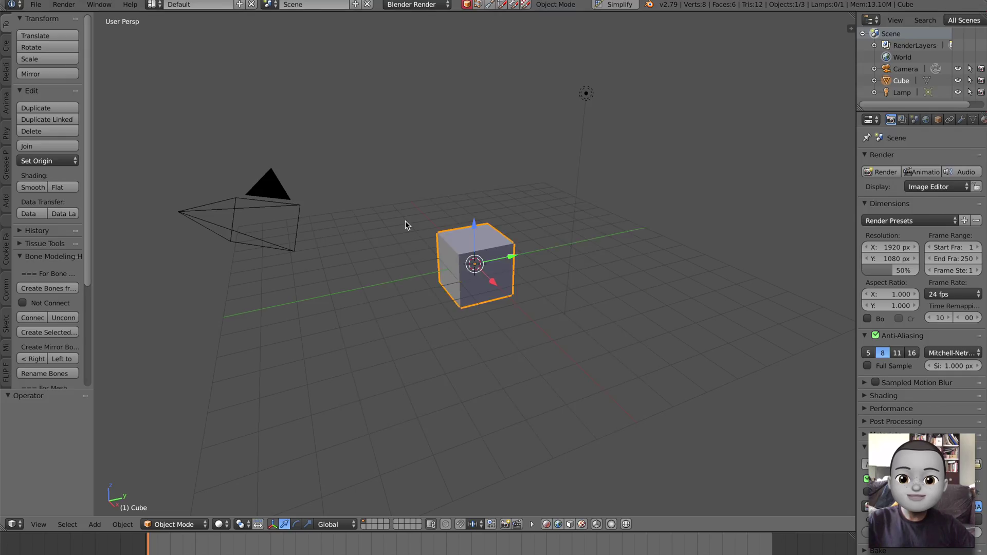
key(a)
key(a)
key(Delete)
Import the Stanford PLY scan Scandy-Pro_2018-08-30_20-12-54.ply from the _SCANDYPRO folder in Downloads
click(36, 4)
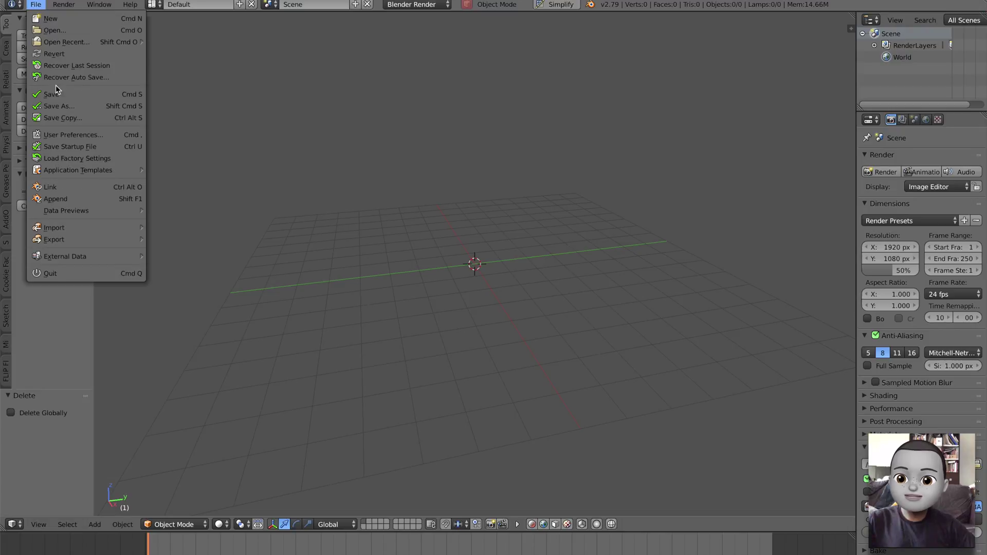
mouse_move(102, 228)
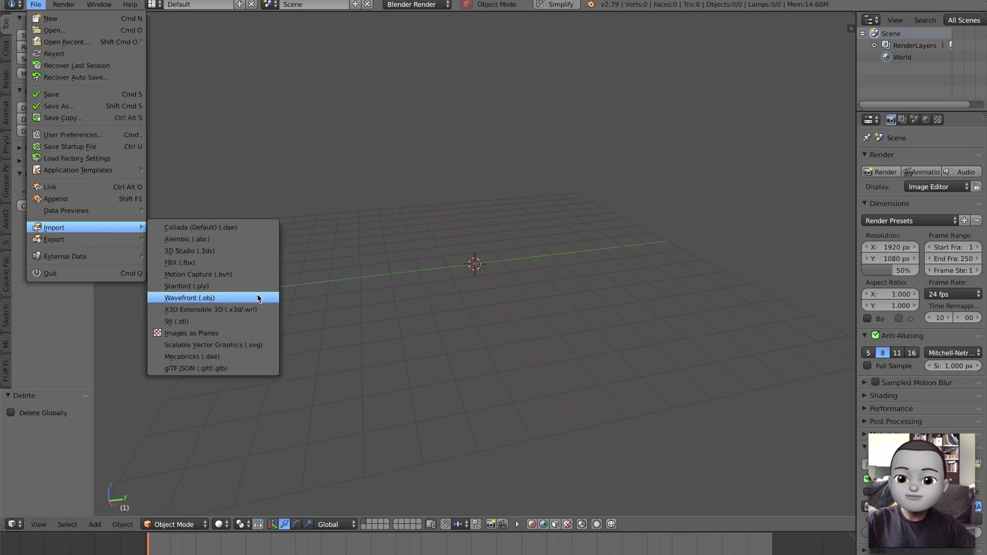
click(255, 286)
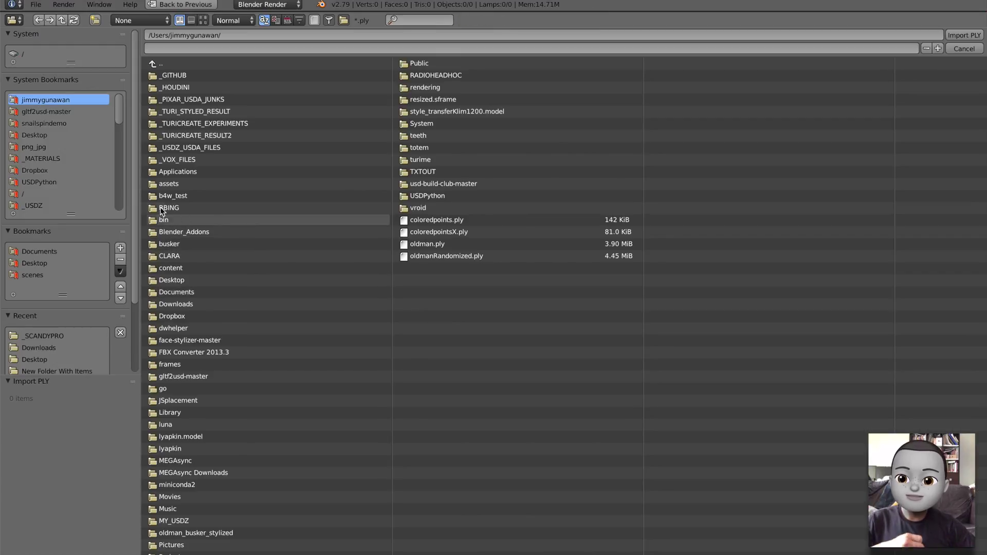
scroll(88, 184, down, 5)
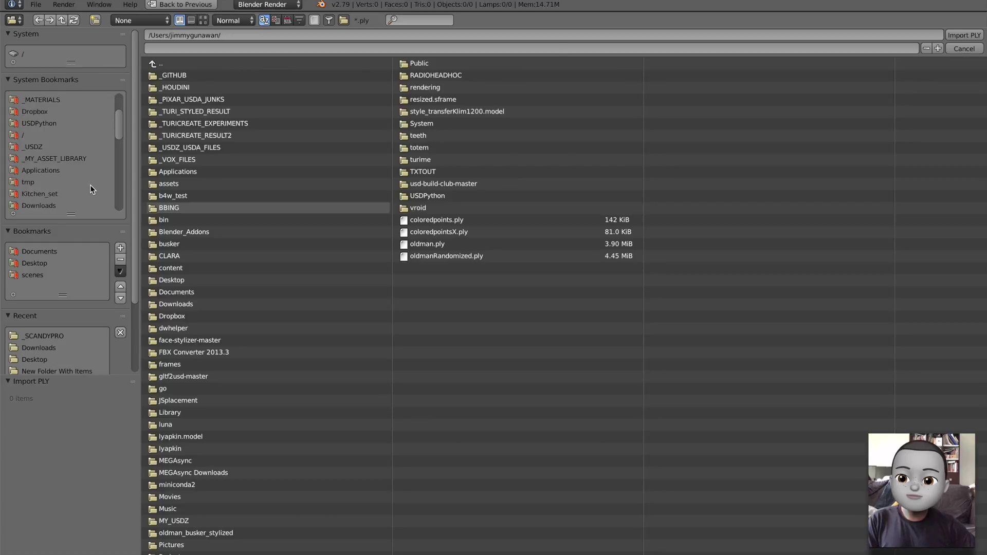
click(88, 206)
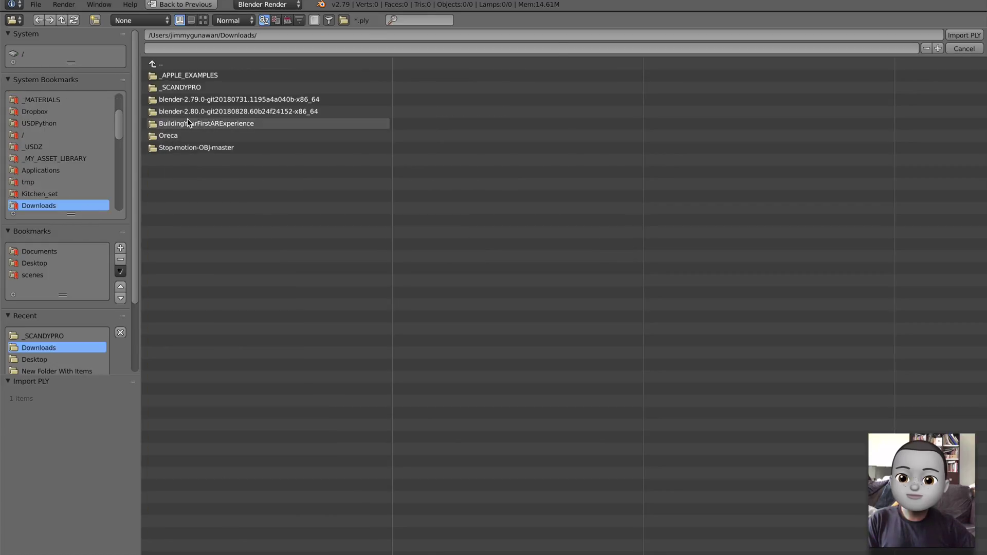
click(191, 87)
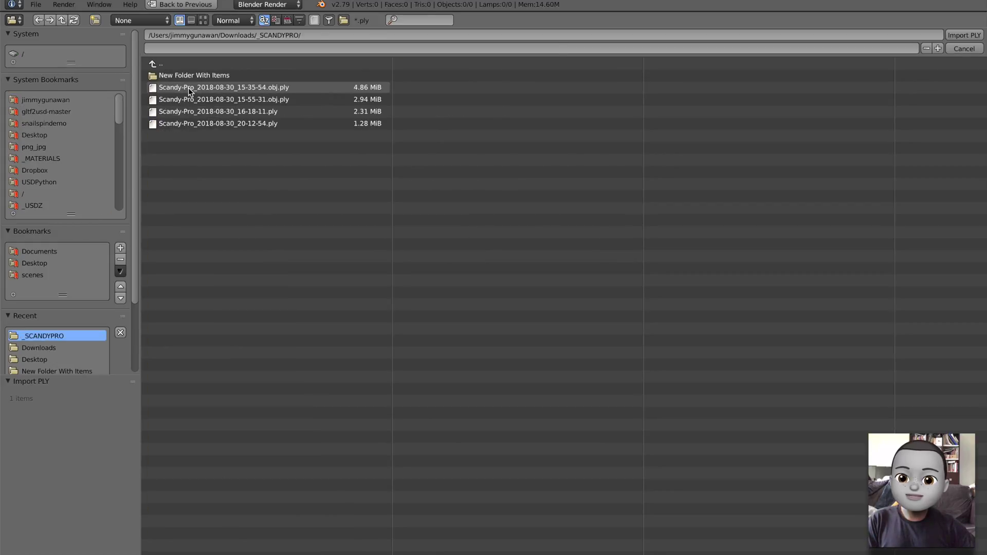
click(235, 116)
click(236, 122)
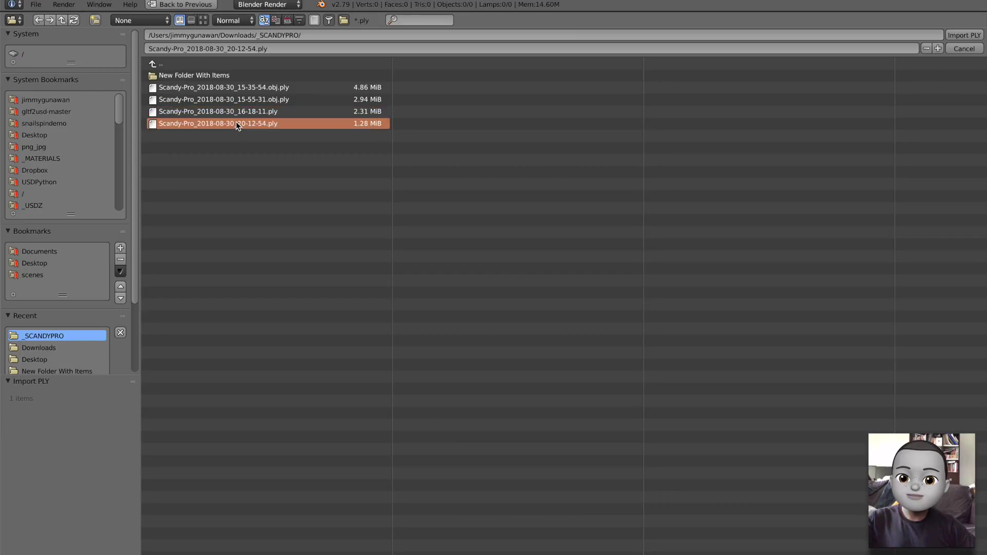
key(Return)
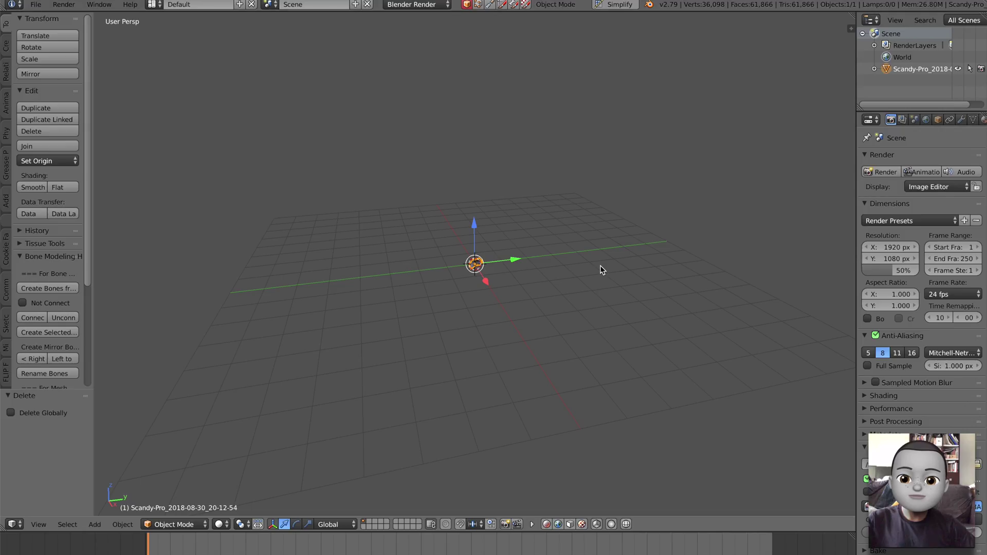
Inspect the 20-12-54 scan from several angles and show its mesh data settings to check for vertex colors
scroll(501, 261, up, 1)
middle_drag(501, 262, 516, 264)
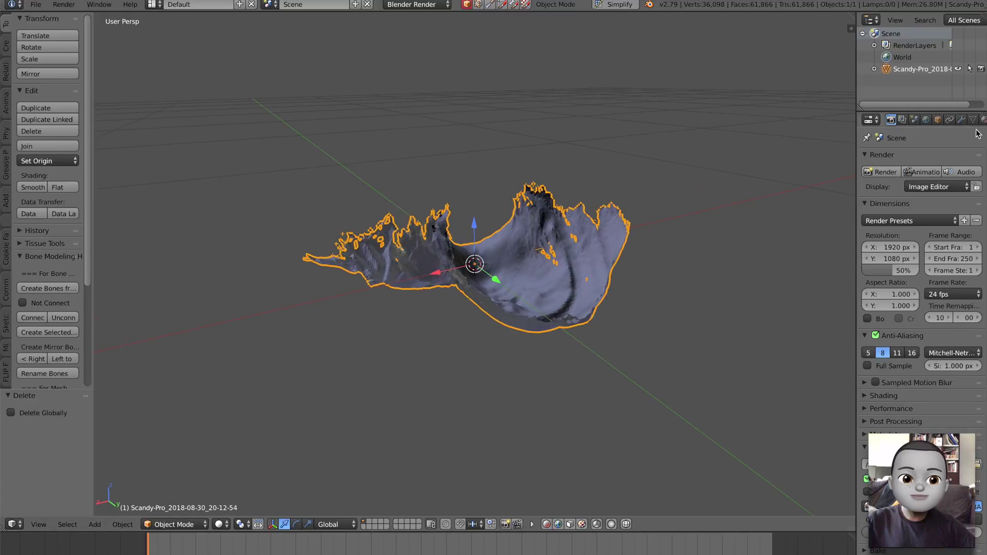
click(973, 120)
middle_drag(560, 322, 152, 65)
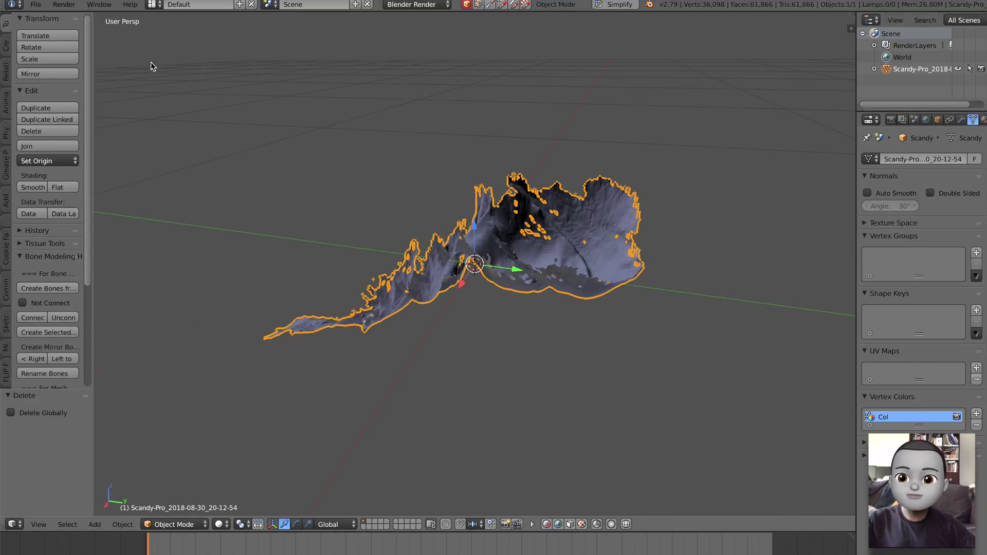
Start a new file and delete its default cube, camera and lamp
click(36, 4)
click(47, 18)
click(62, 20)
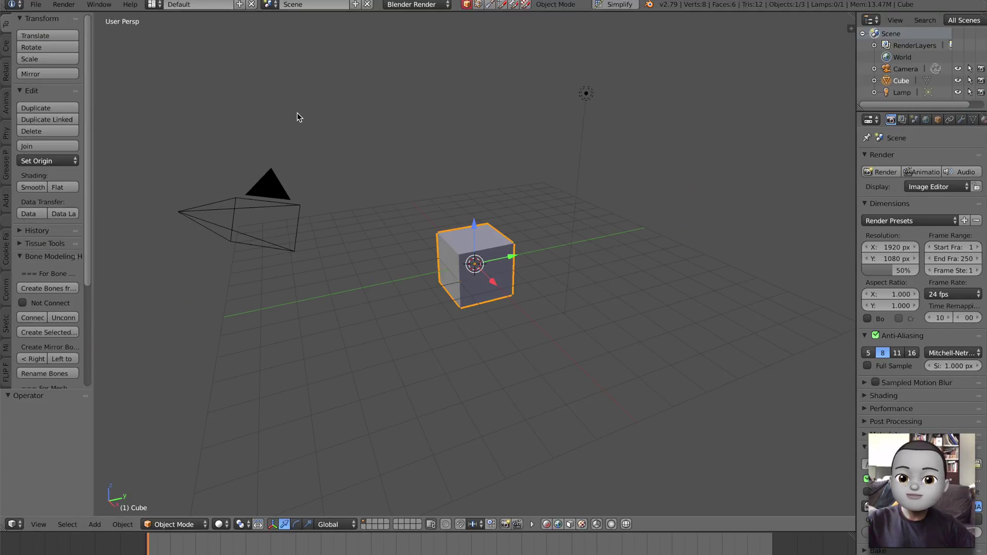
key(a)
key(a)
key(x)
click(297, 115)
Import the Stanford PLY scan Scandy-Pro_2018-08-30_16-18-11.ply from the _SCANDYPRO folder in Downloads
click(35, 4)
mouse_move(99, 227)
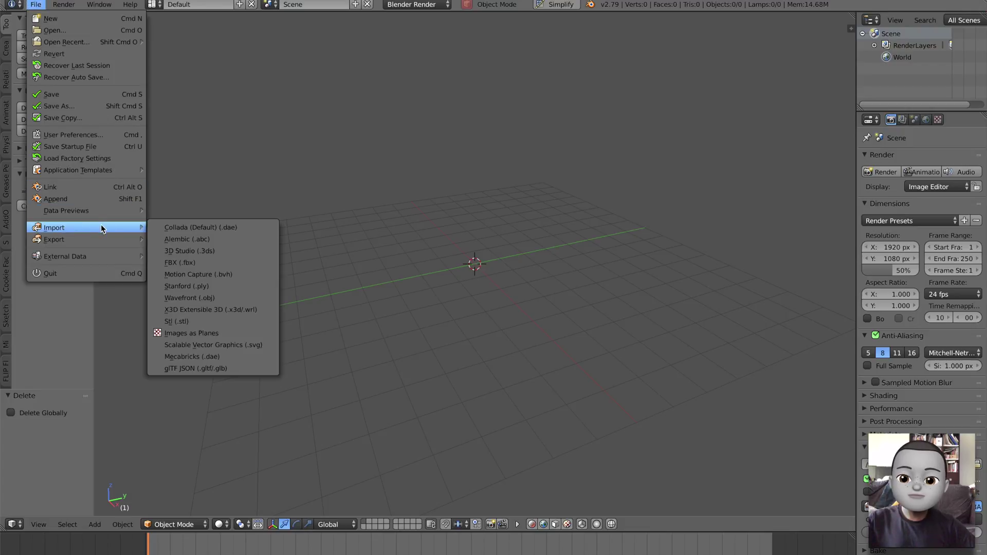
click(242, 286)
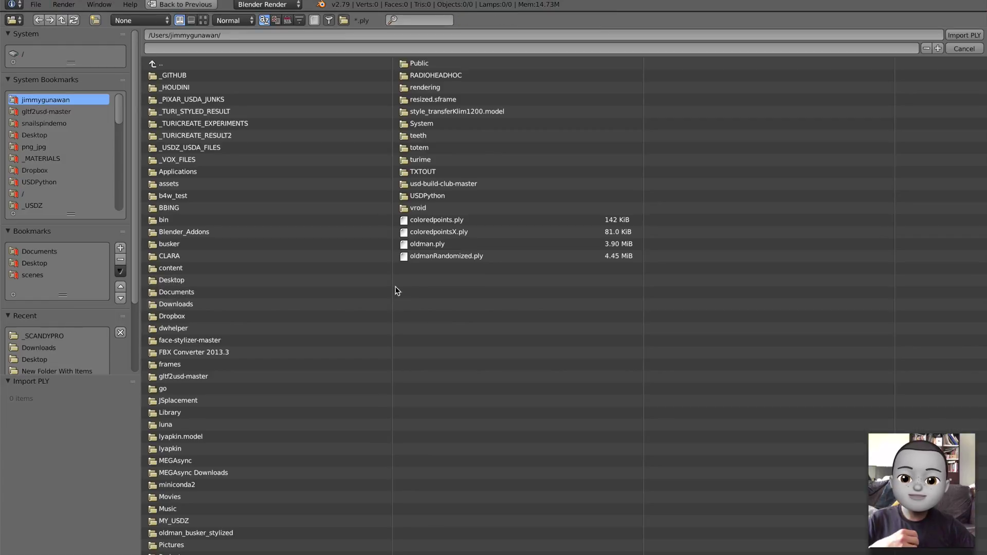
scroll(64, 144, down, 5)
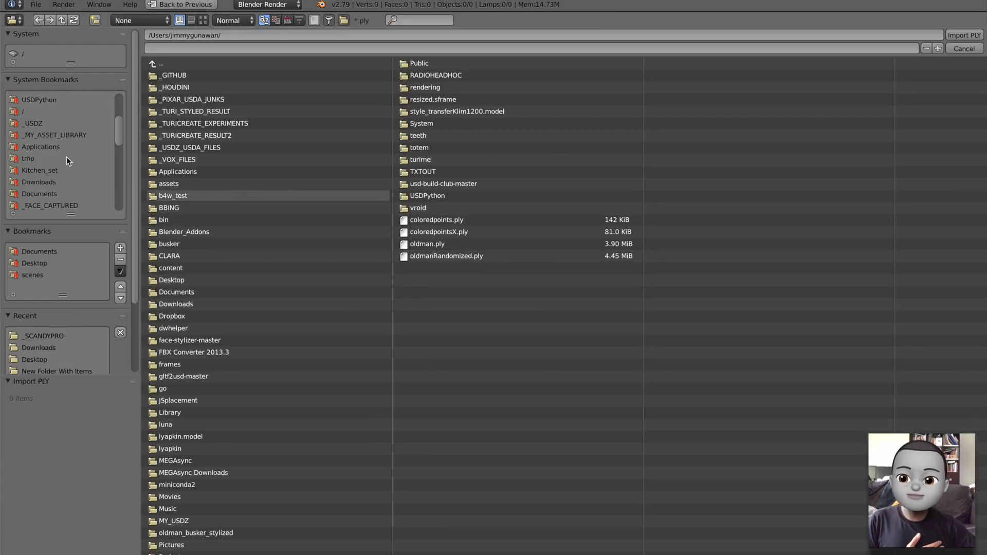
click(72, 147)
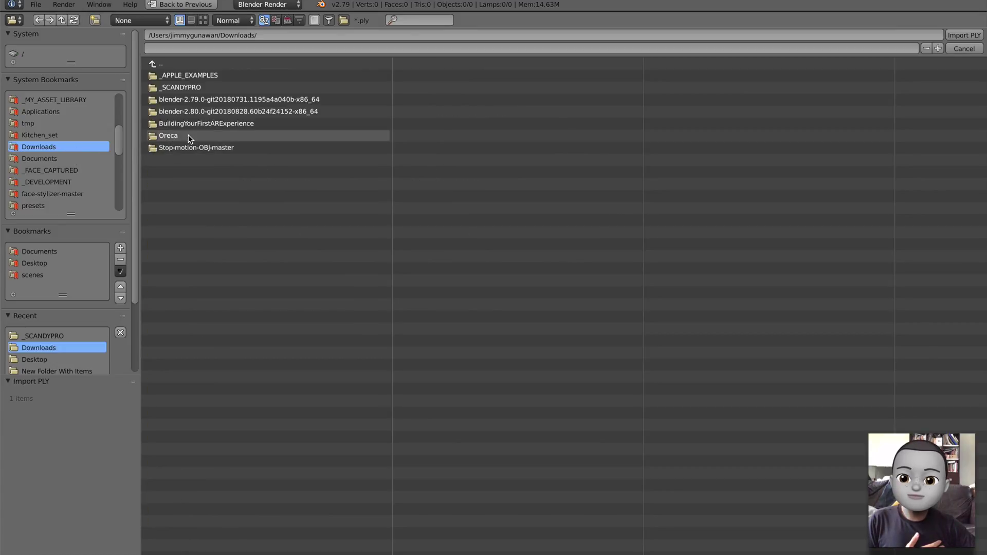
click(196, 83)
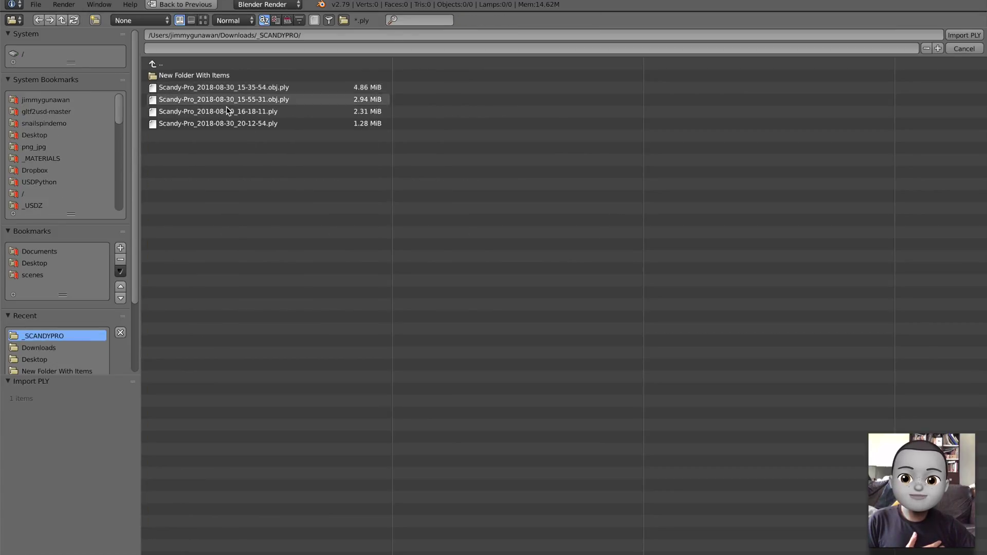
click(258, 111)
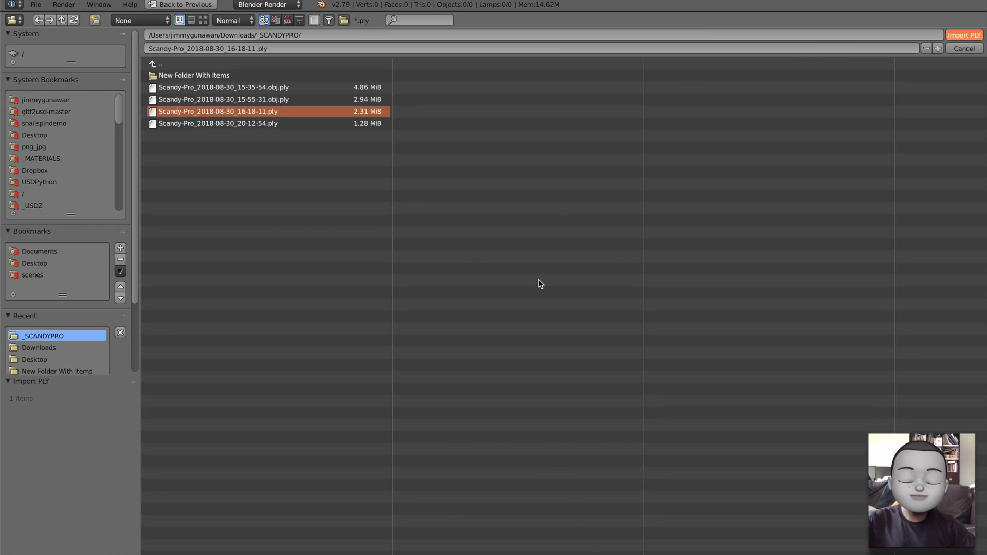
Inspect the statue scan up close and show its mesh data settings to check its UV maps and vertex colors
scroll(534, 279, up, 9)
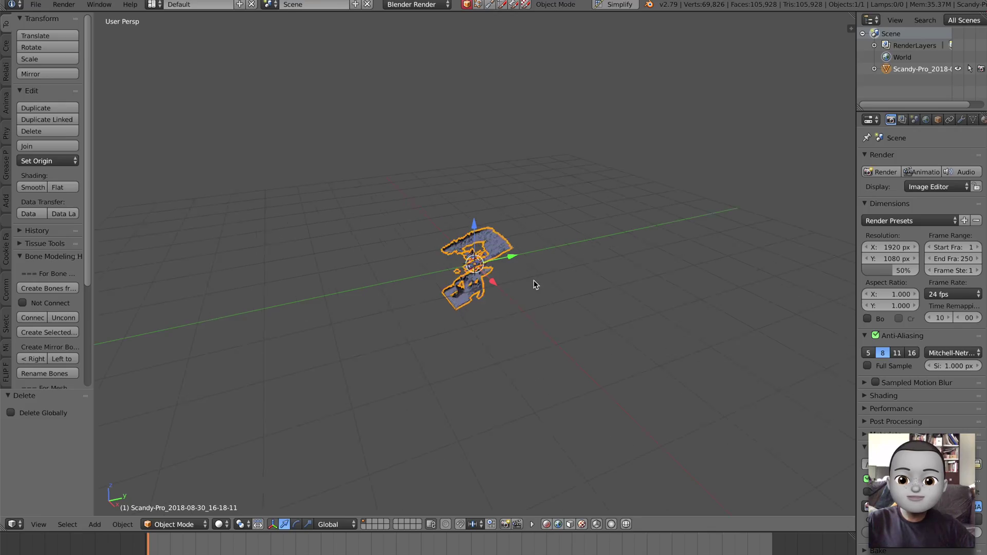
middle_drag(543, 284, 462, 221)
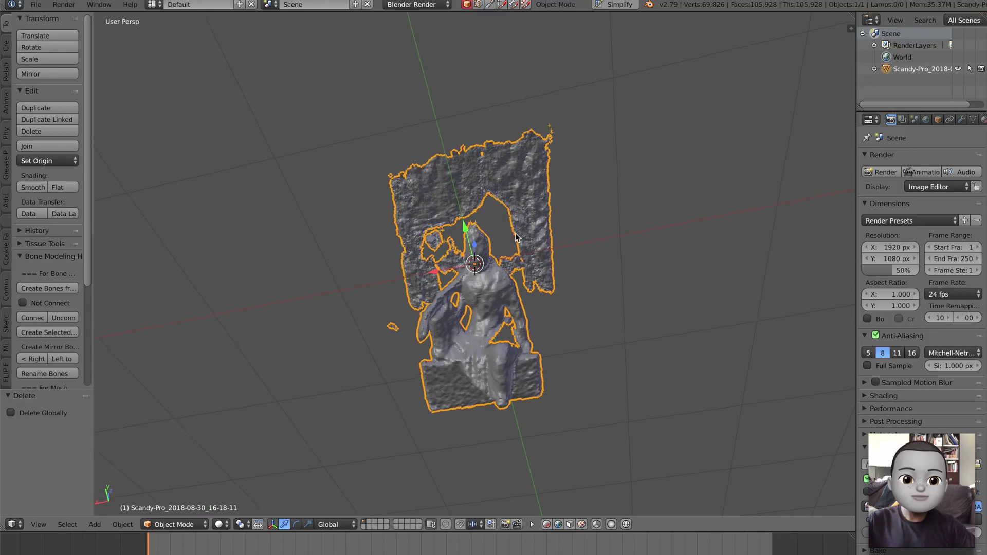
click(972, 119)
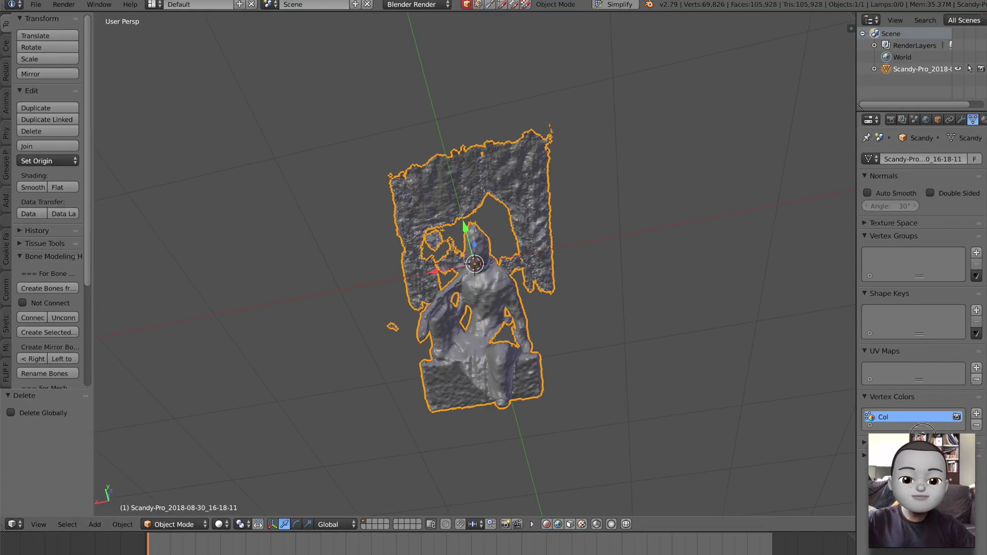
middle_drag(540, 282, 556, 264)
Save the scene in the Downloads folder as scandypro_vertex_to_texture.blend
click(37, 5)
click(75, 104)
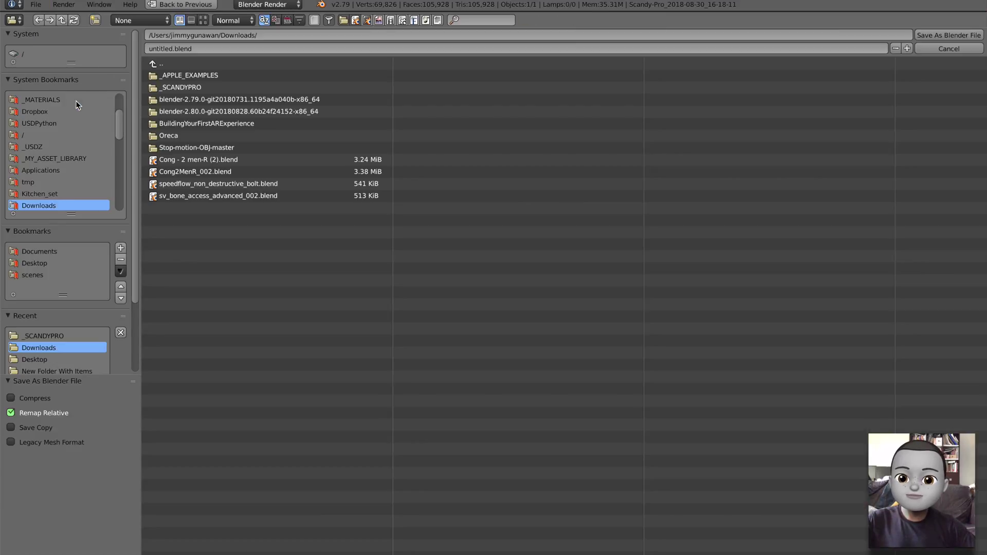
click(182, 51)
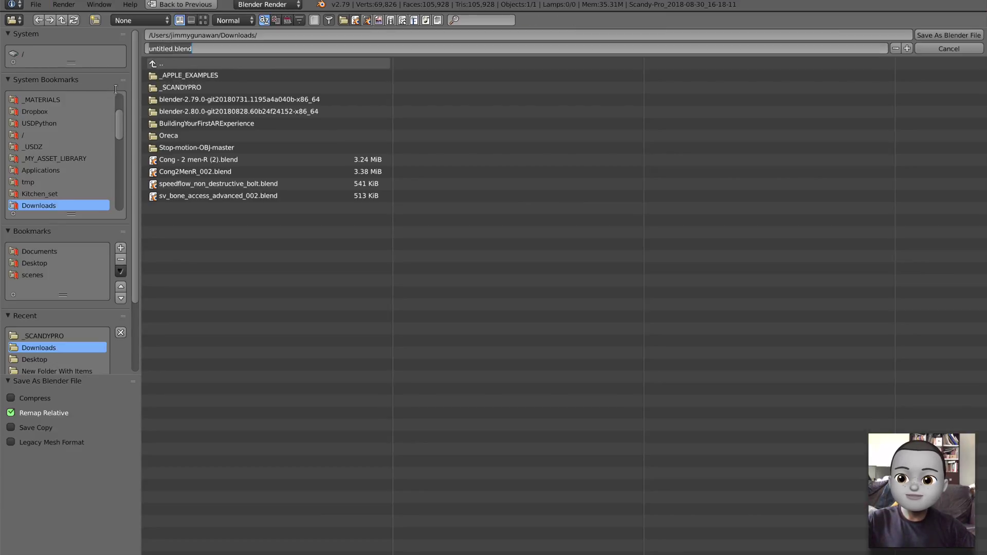
click(38, 130)
scroll(63, 155, up, 5)
click(178, 37)
click(167, 49)
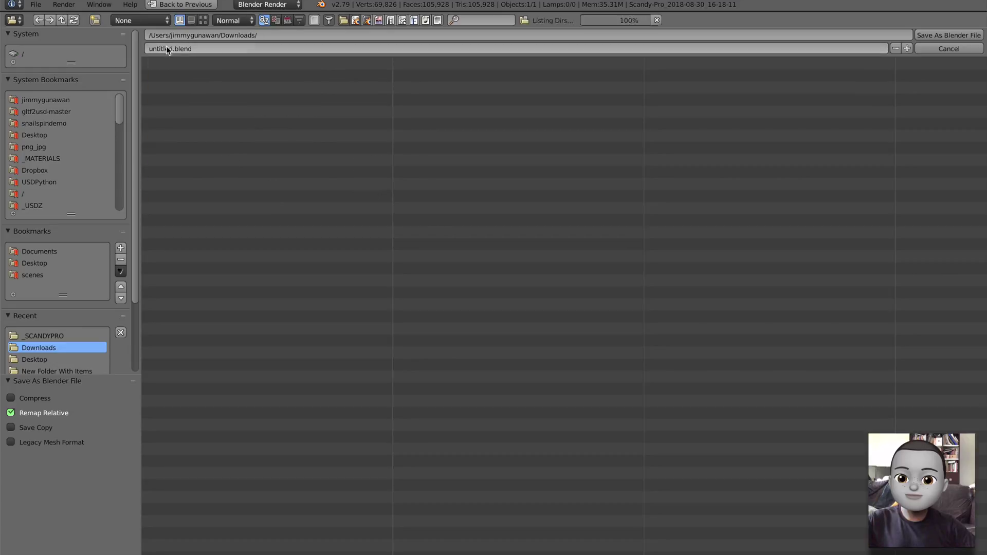
click(164, 48)
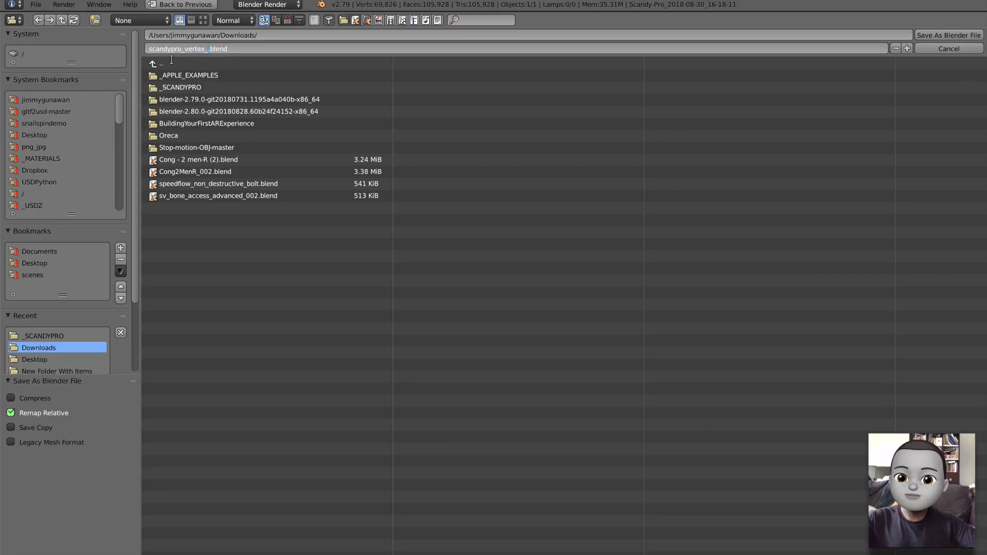
key(Return)
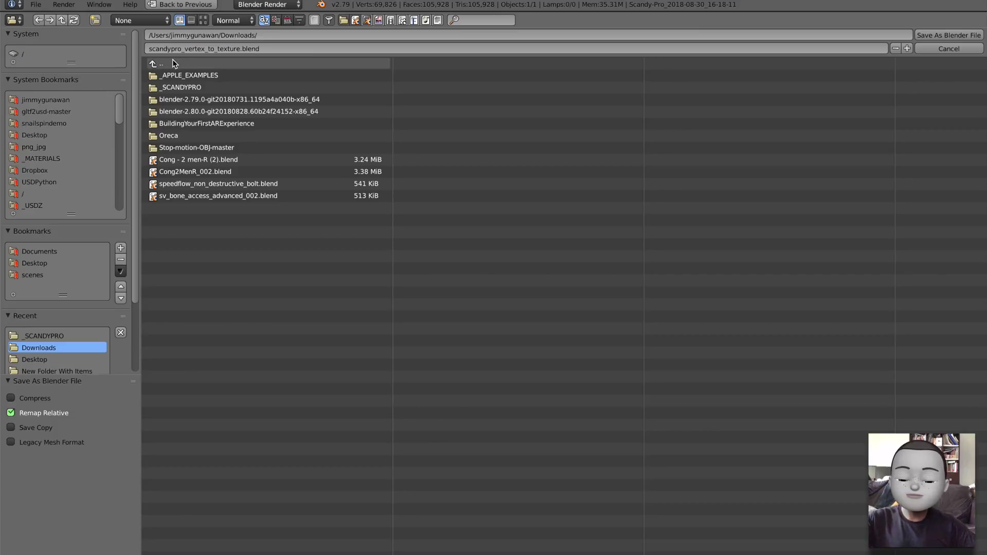
click(945, 39)
Switch the render engine to Cycles Render
middle_drag(508, 267, 463, 61)
click(404, 8)
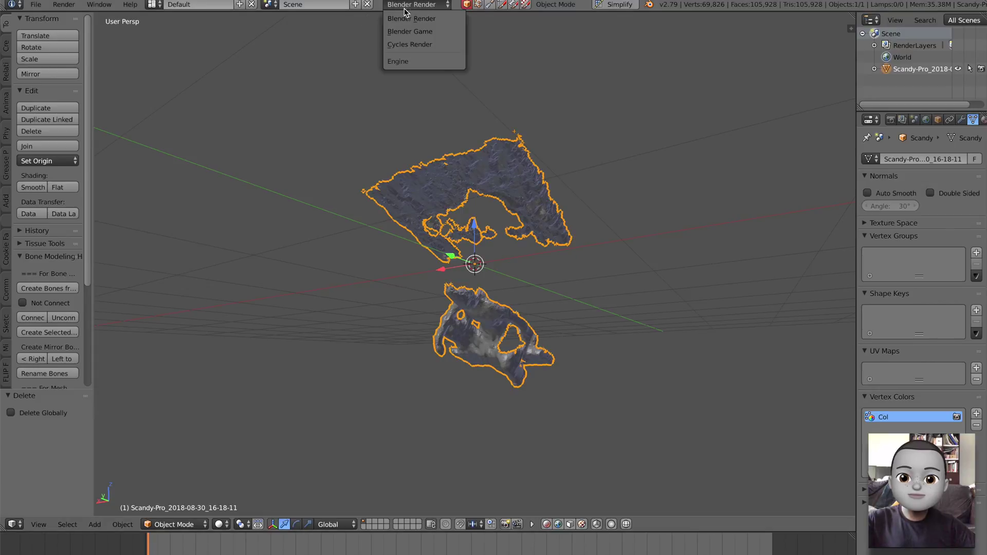
click(418, 45)
Rotate the statue scan about 76.2° around the global X axis to stand it upright
middle_drag(493, 308, 513, 264)
key(r)
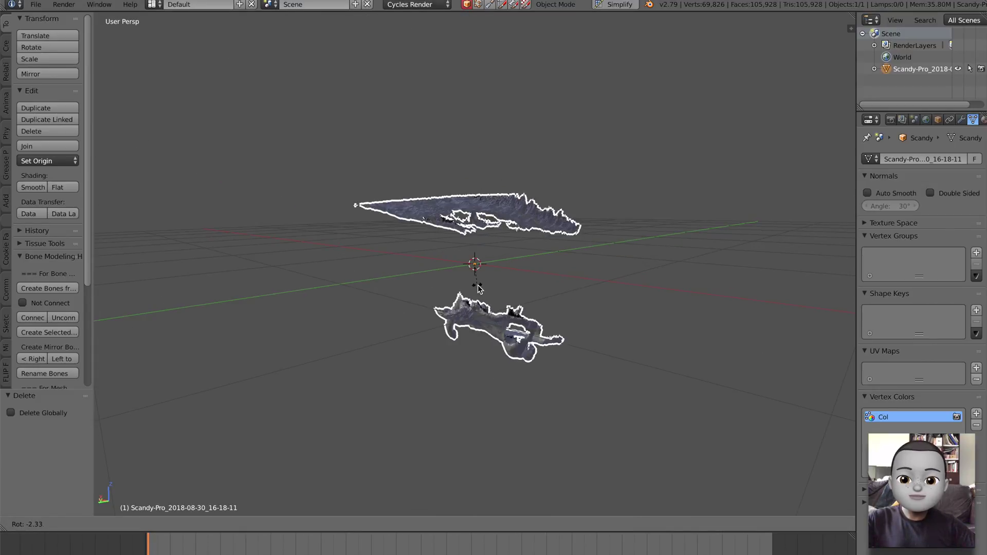
click(491, 293)
middle_drag(492, 294, 469, 304)
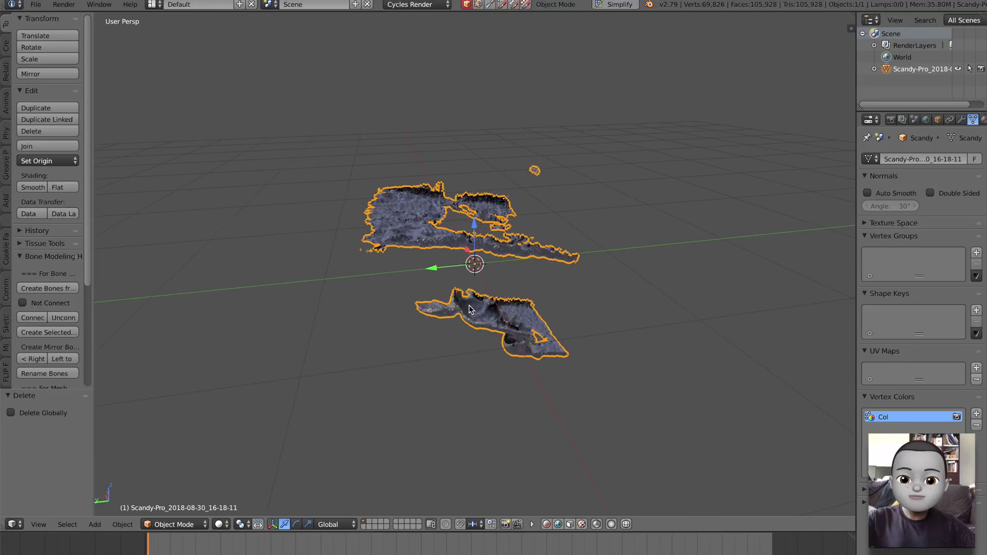
key(r)
key(x)
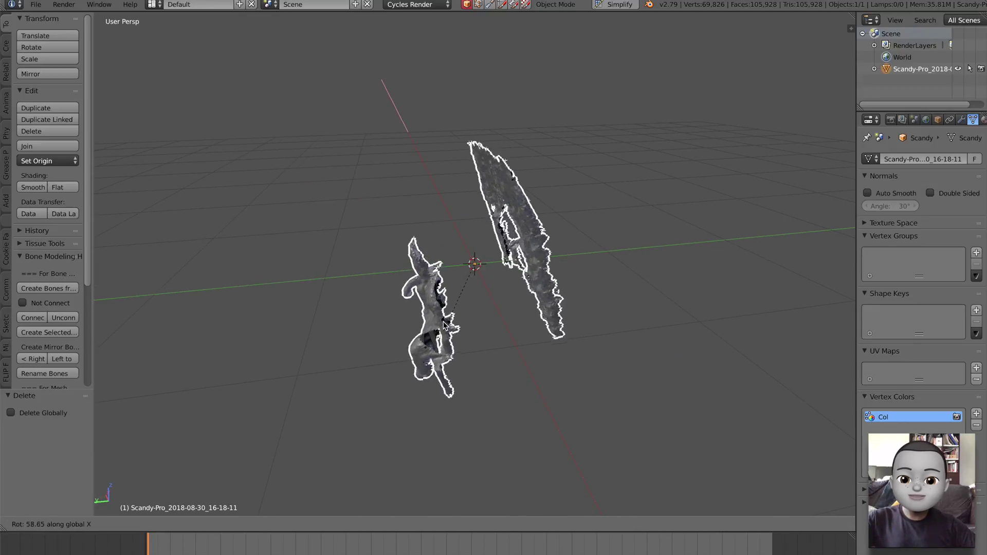
click(465, 315)
middle_drag(469, 312, 529, 308)
key(g)
key(y)
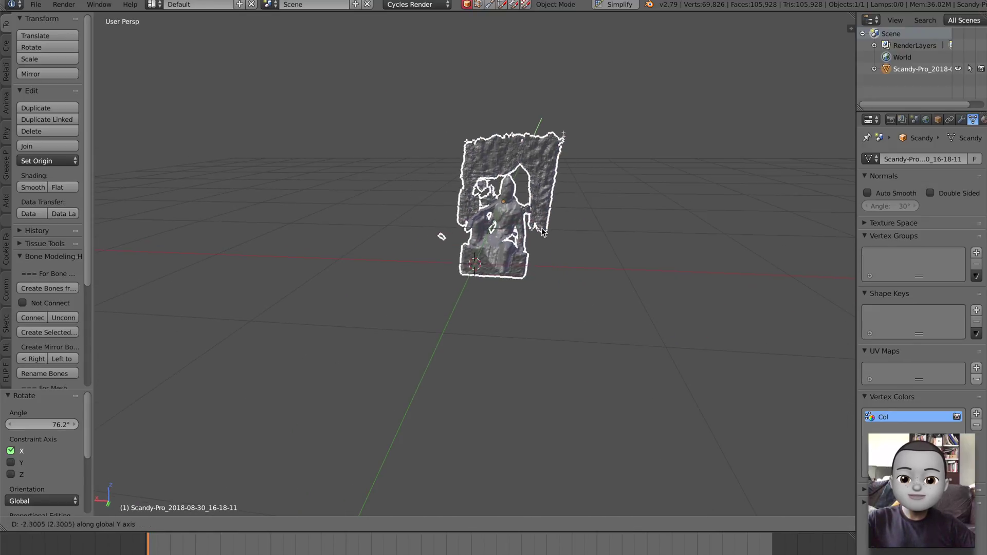
click(543, 242)
Raise the statue scan about 0.754 units along the global Z axis
middle_drag(544, 242, 548, 278)
key(g)
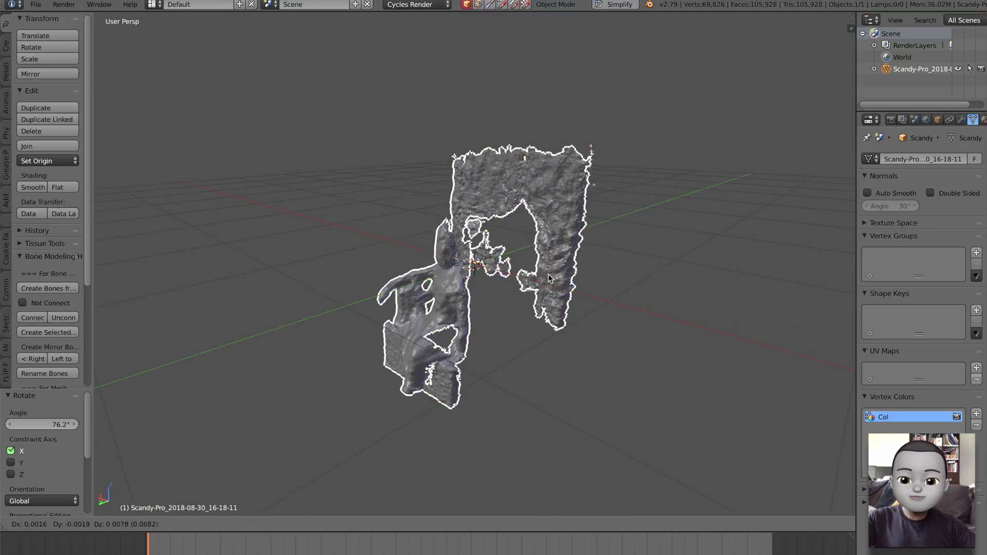
key(z)
click(551, 194)
Face the front of the statue scan and rotate it about -2.94° in the view plane to straighten it
middle_drag(551, 195, 533, 259)
key(r)
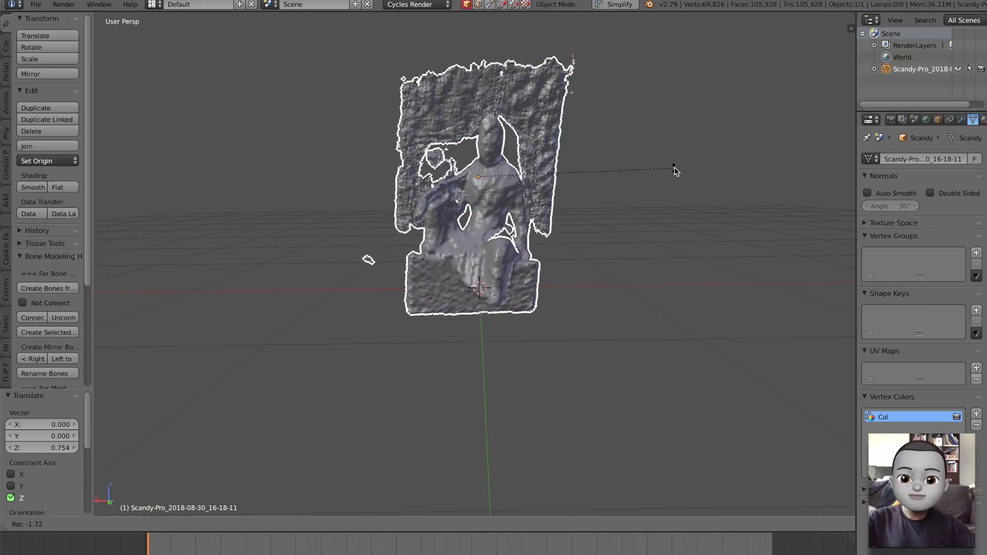
click(674, 167)
Tilt the statue scan with two trackball rotations, about -1.15° and -4.58°, followed by about 2.29° and 2.29°
middle_drag(674, 168, 648, 189)
key(r)
key(r)
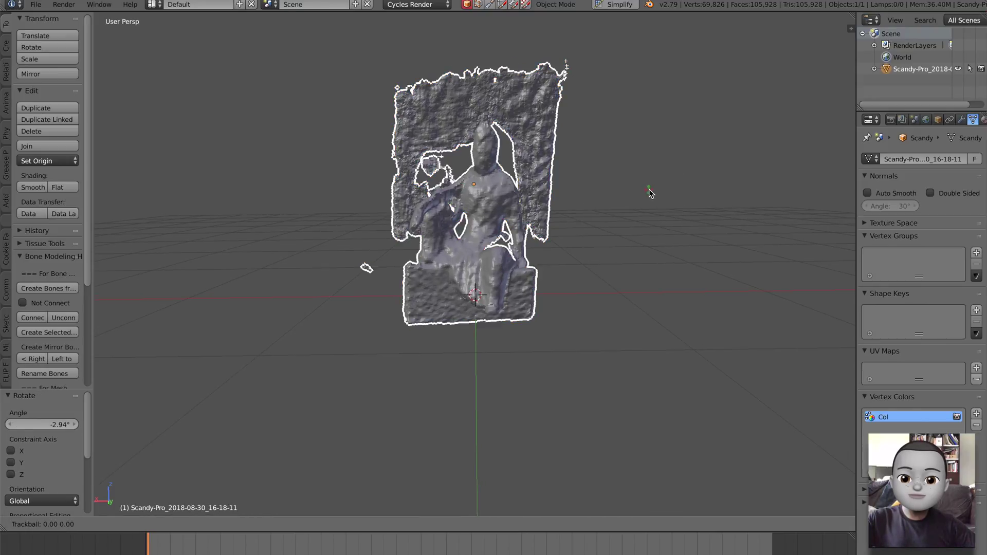
click(647, 188)
key(r)
key(r)
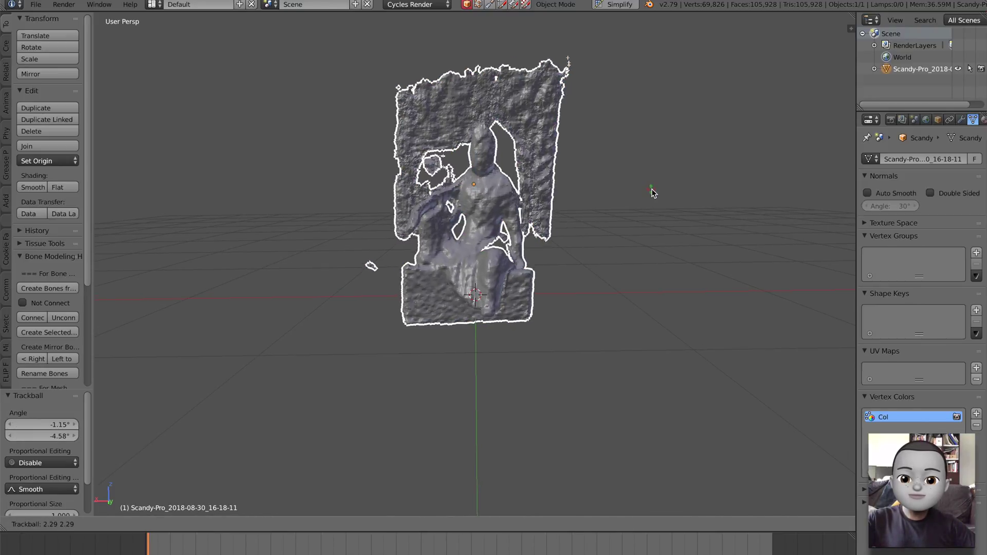
click(652, 189)
middle_drag(651, 189, 651, 196)
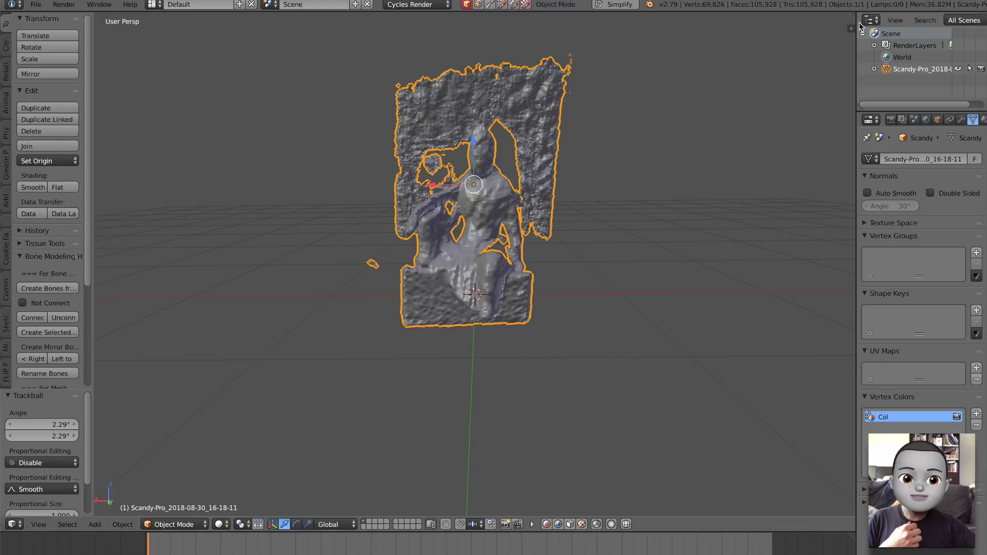
Split the 3D viewport into an upper and a lower view and save over the existing file
drag(852, 17, 668, 163)
middle_drag(599, 258, 540, 281)
key(ctrl+s)
click(539, 284)
Add a new material to the statue scan
scroll(960, 122, down, 2)
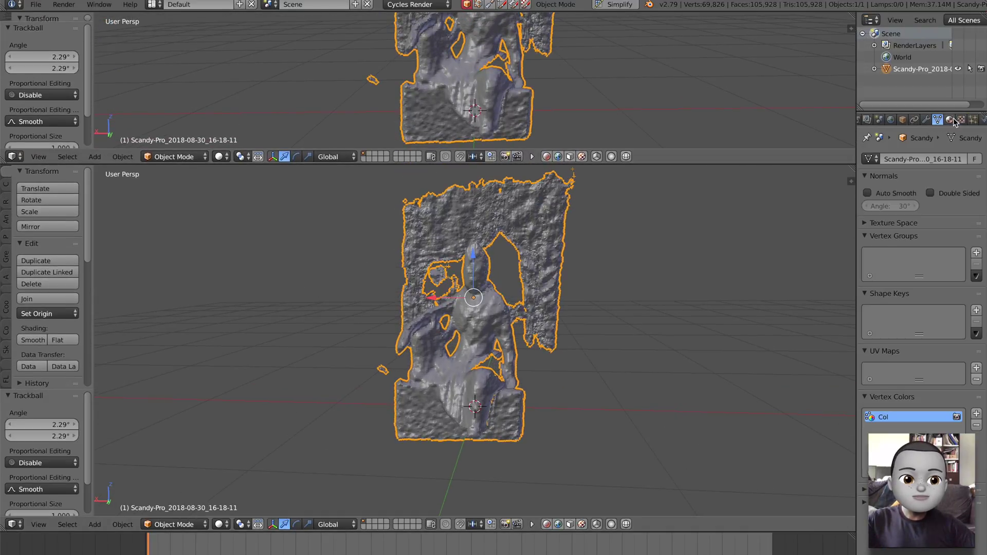
click(951, 120)
click(901, 196)
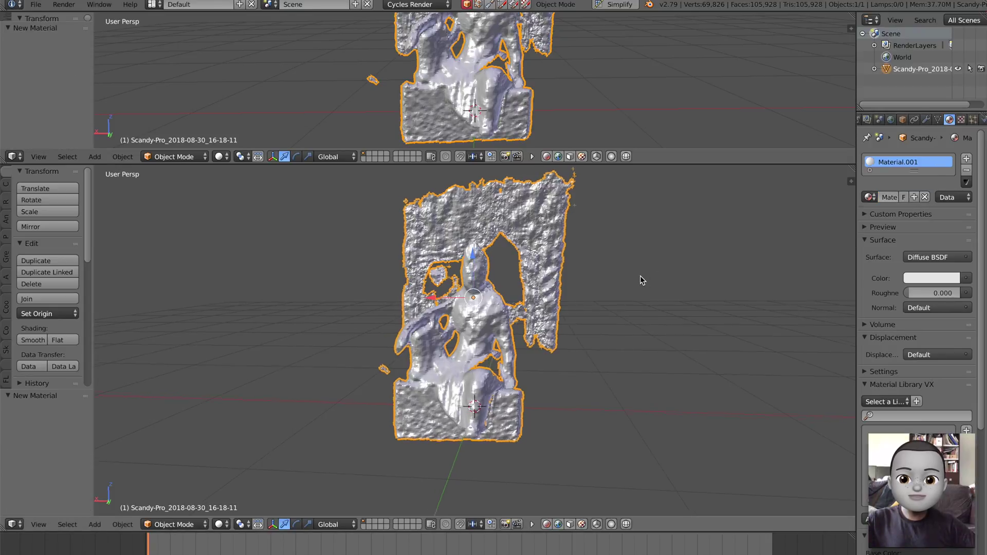
Turn the upper view into a slightly taller Node Editor showing the shader nodes of the statue's material
click(12, 157)
click(53, 287)
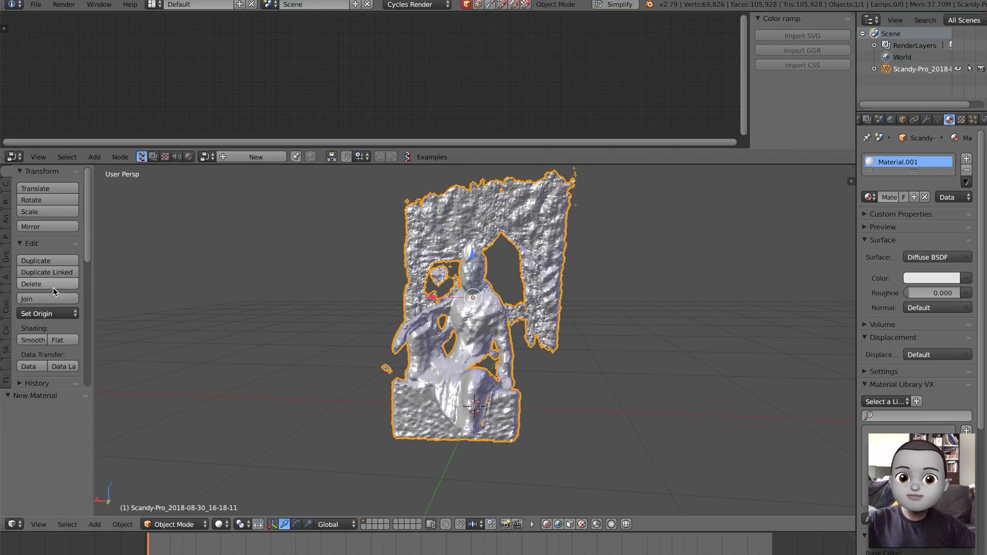
drag(307, 163, 310, 183)
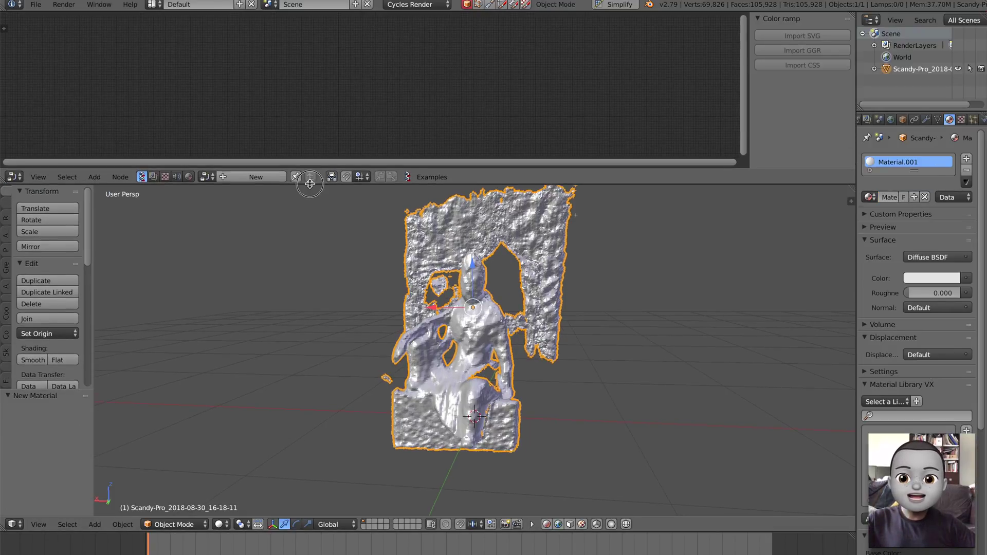
click(259, 177)
key(ctrl+z)
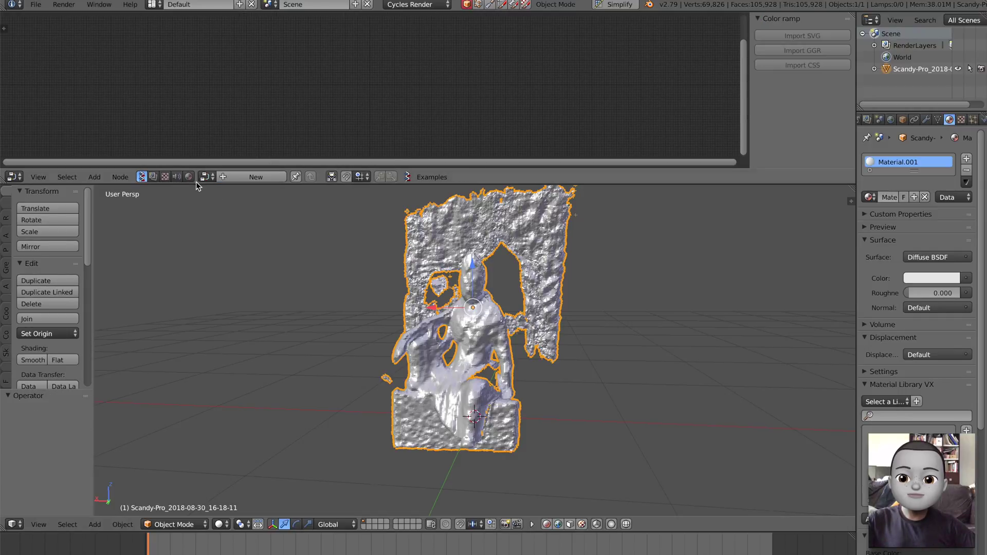
click(189, 177)
scroll(355, 97, up, 14)
mouse_move(311, 67)
middle_down()
mouse_move(326, 103)
mouse_move(308, 82)
middle_up()
Add an Emission shader node to the left of the Diffuse BSDF node
key(shift+a)
click(291, 53)
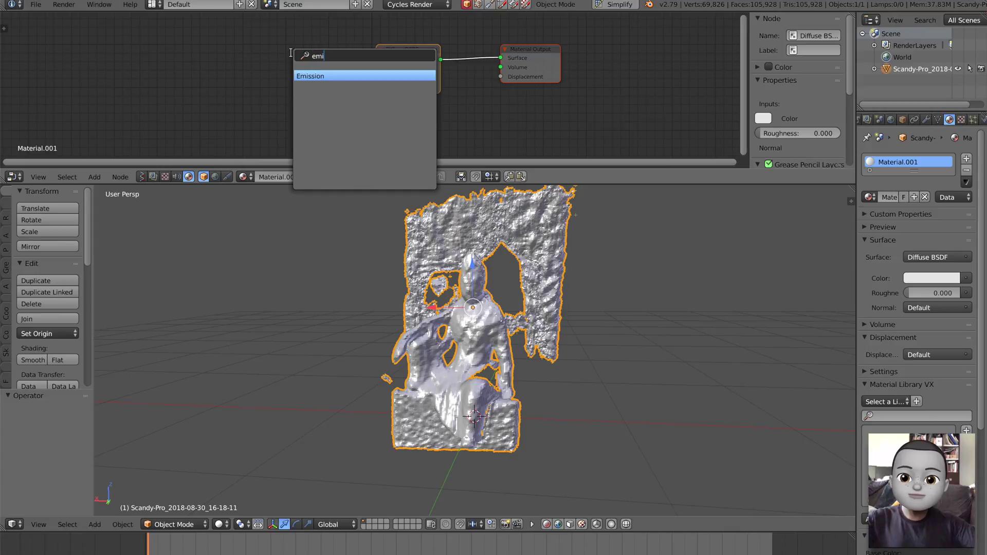
key(Return)
click(303, 60)
Add an Attribute node left of the Emission node and set its name to the vertex color layer Col
key(shift+a)
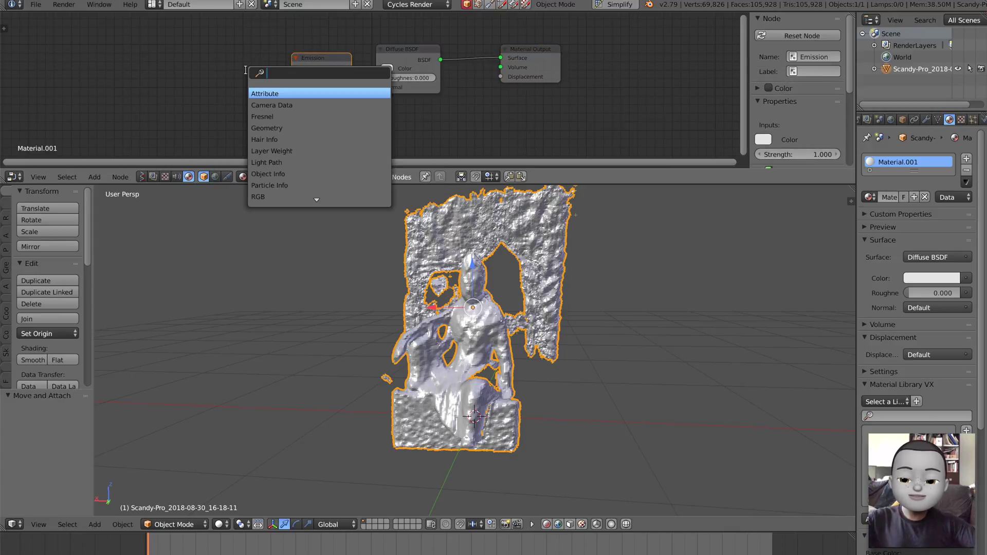
key(Return)
click(252, 116)
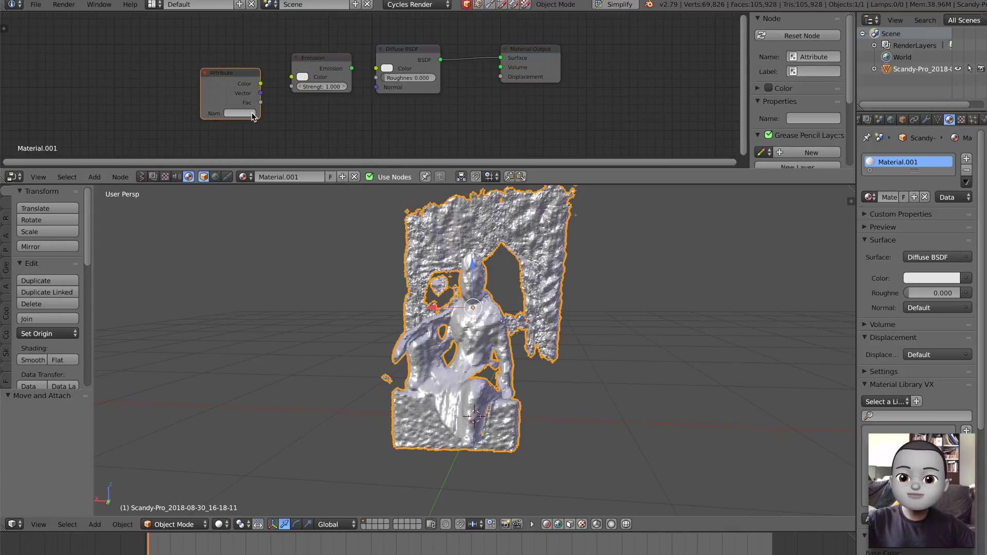
scroll(231, 105, up, 2)
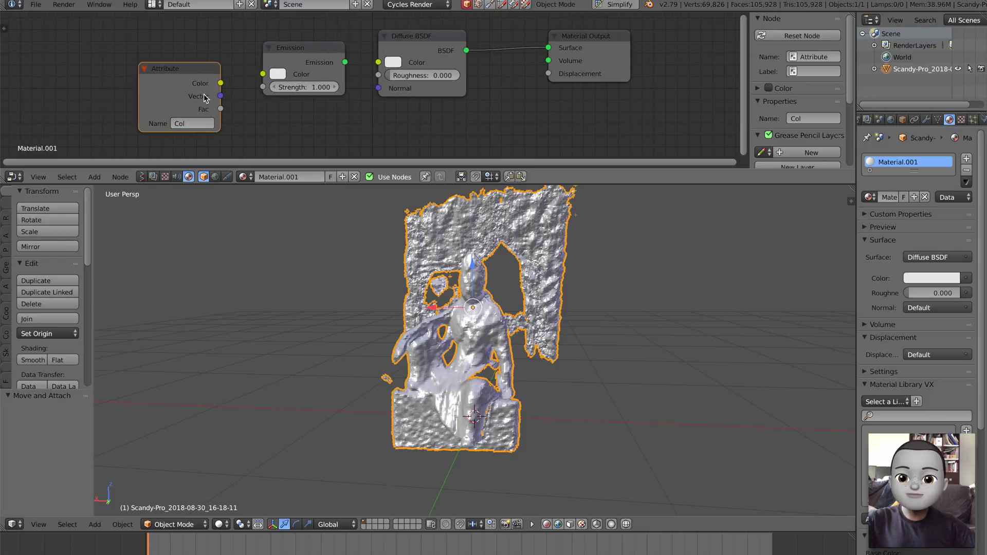
click(938, 119)
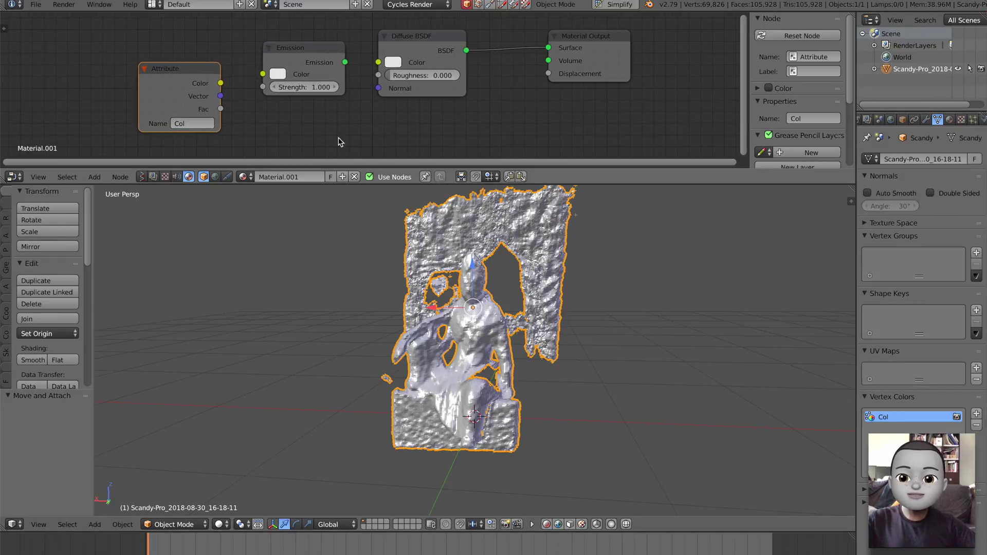
Link the Attribute Color to the Emission Color and Emission to the Material Output Surface, moving the Diffuse BSDF node out of the way
drag(220, 83, 262, 74)
drag(344, 62, 363, 62)
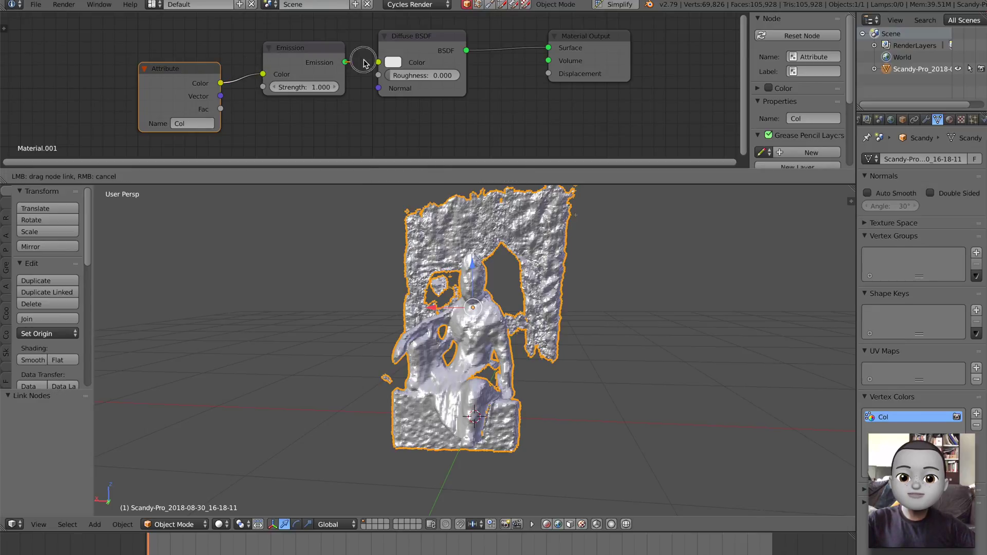
drag(549, 50, 549, 50)
drag(421, 36, 422, 77)
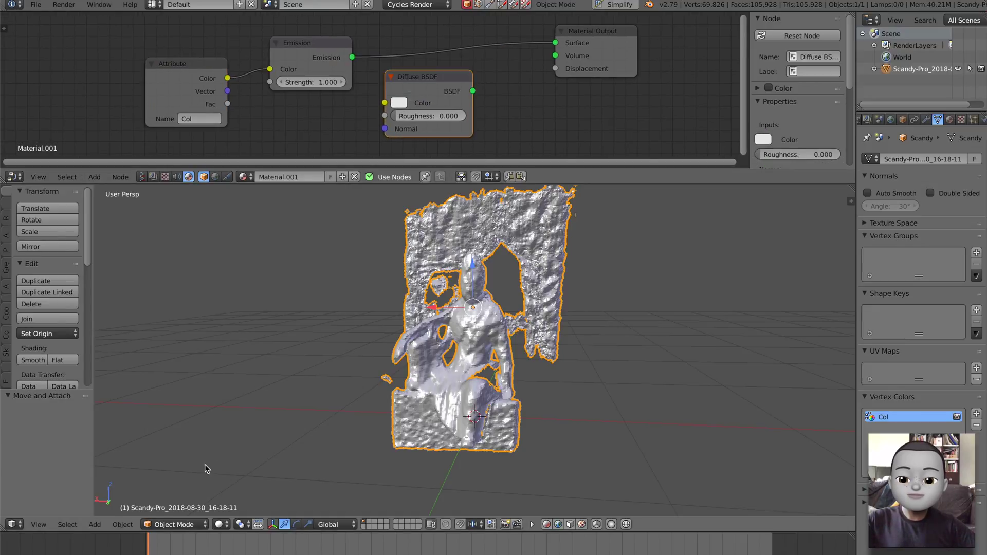
Show the lower viewport in Material shading and save over scandypro_vertex_to_texture.blend
click(219, 525)
click(238, 471)
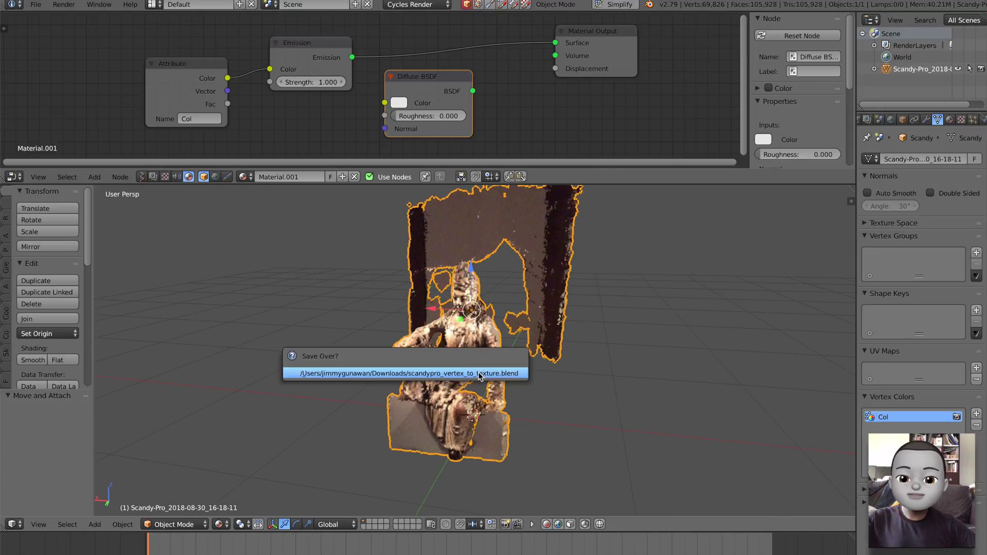
key(a)
scroll(499, 360, up, 3)
middle_drag(537, 335, 524, 314)
scroll(513, 337, down, 3)
key(ctrl+s)
click(503, 337)
Enter Edit Mode on the statue scan and try box-selecting the backdrop wall from the side
key(a)
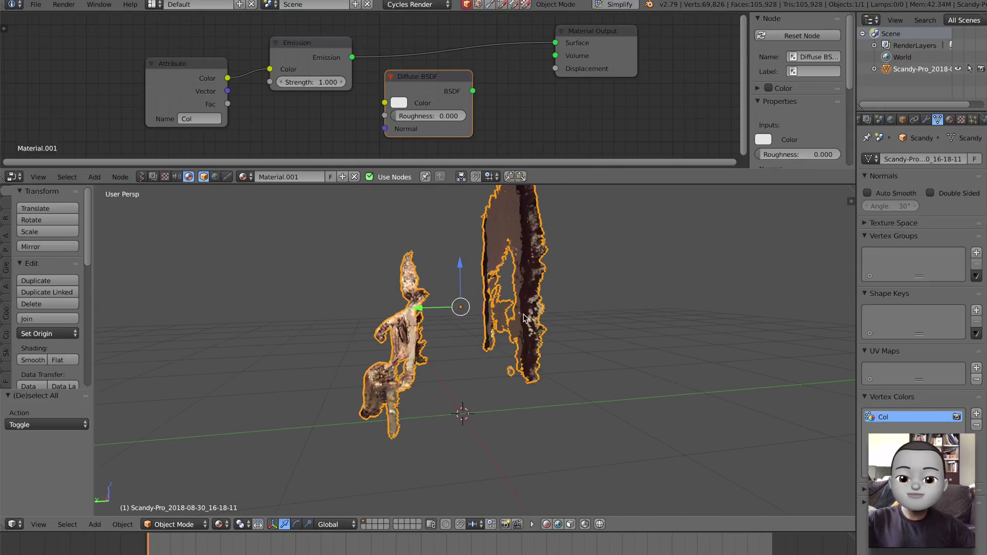
middle_drag(503, 232, 520, 288)
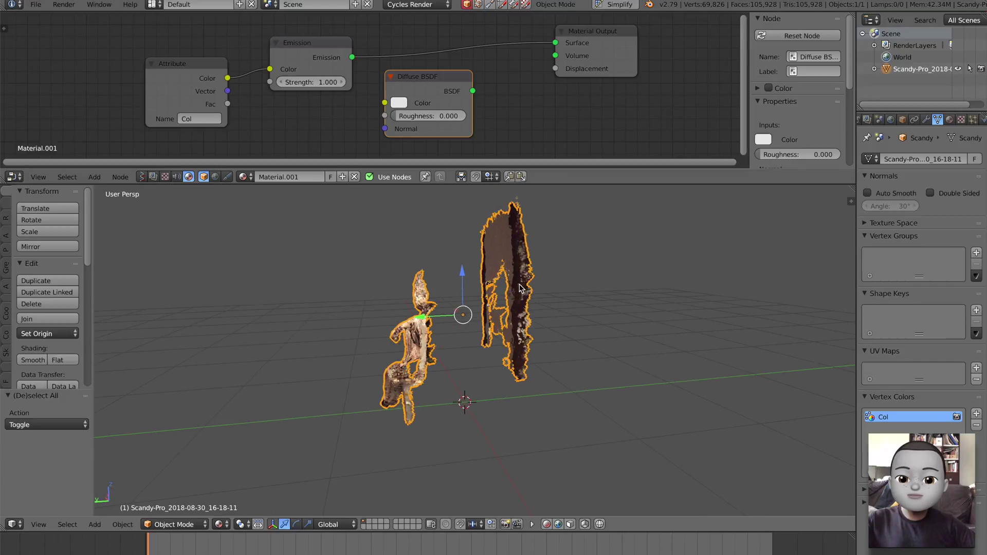
key(Tab)
click(567, 289)
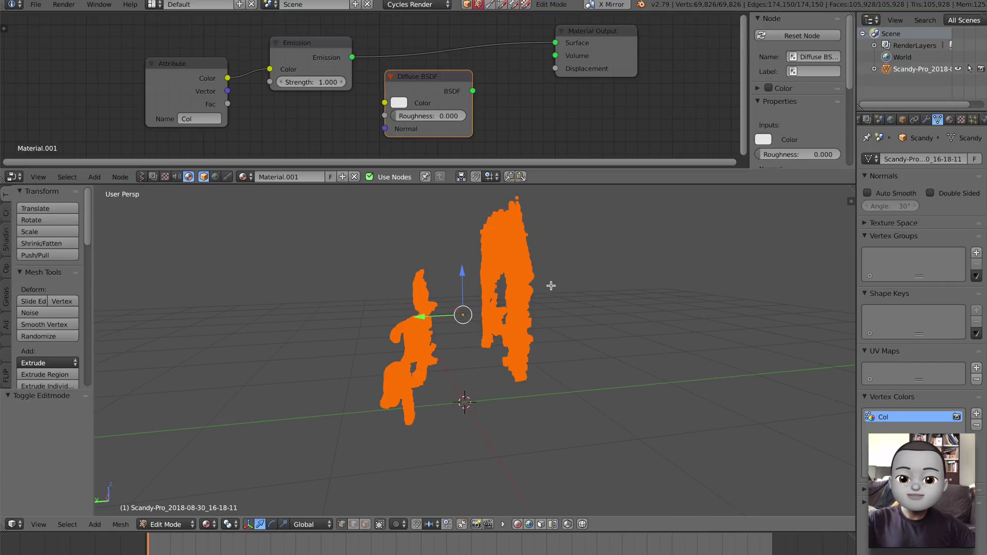
key(a)
drag(462, 197, 593, 411)
middle_drag(504, 286, 494, 253)
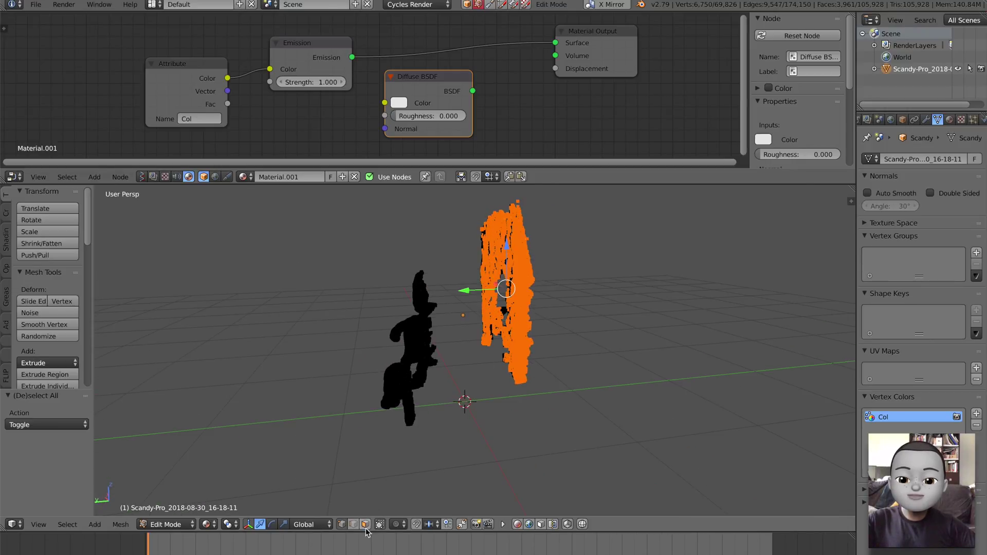
Stop limiting selection to visible geometry, box-select the entire backdrop wall behind the statue and delete it
click(379, 524)
middle_drag(493, 356, 482, 352)
key(a)
key(b)
drag(452, 191, 585, 457)
middle_drag(535, 366, 442, 324)
key(x)
click(551, 369)
Return the statue scan to Object Mode and save over scandypro_vertex_to_texture.blend
key(Tab)
middle_drag(429, 289, 482, 260)
key(ctrl+s)
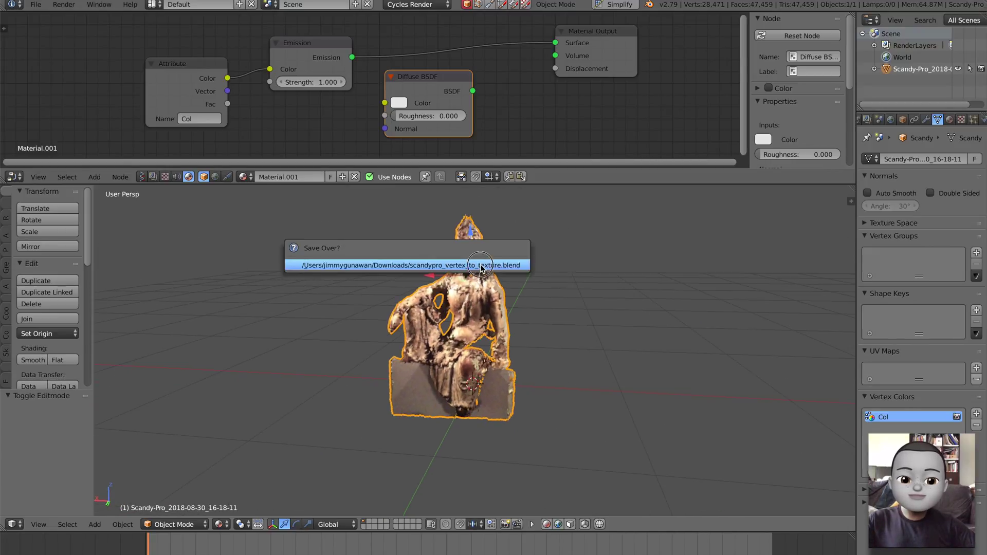
click(482, 265)
Scale the statue scan up by about 2.526 and raise it about 1.680 units along the global Z axis
scroll(513, 293, down, 6)
key(s)
click(623, 351)
key(g)
key(z)
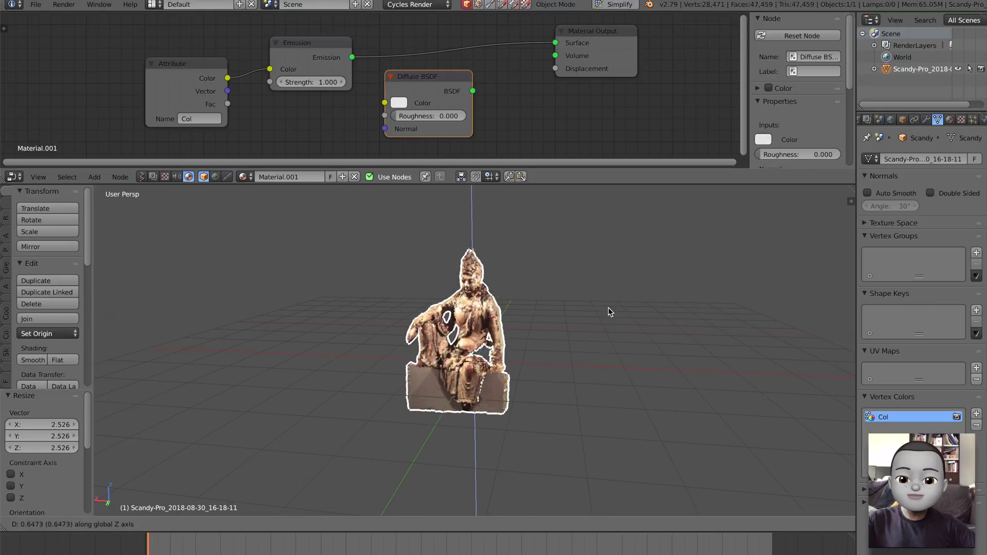
click(607, 267)
Lower the statue about 0.187 units along the global Z axis to meet the floor grid and save the file
middle_drag(607, 266, 569, 322)
key(g)
key(z)
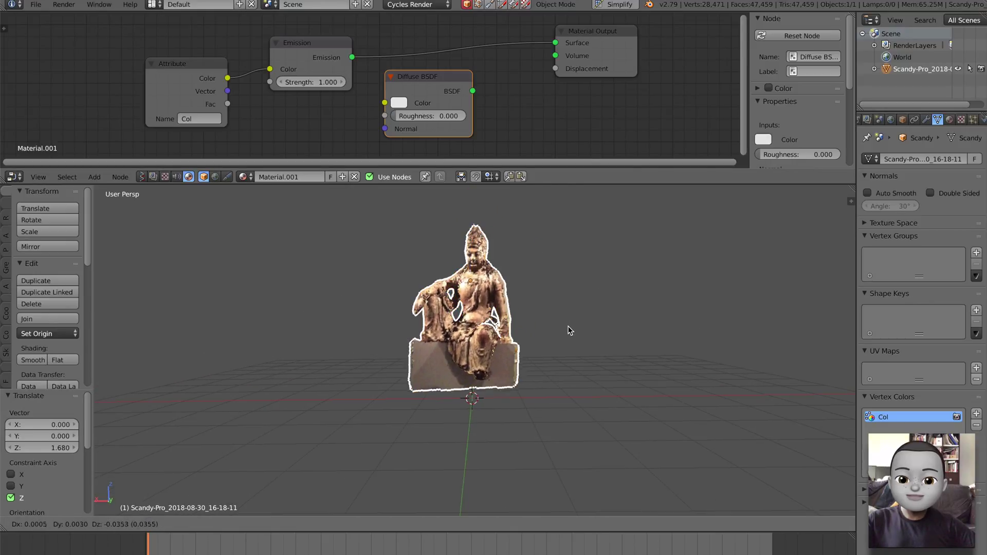
click(566, 332)
key(ctrl+s)
click(559, 334)
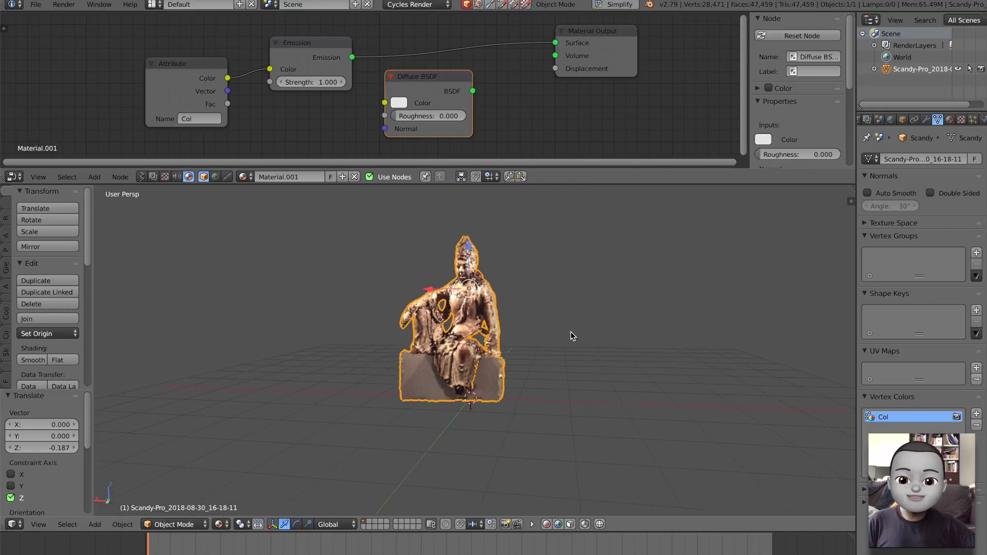
Widen the properties area, and link Emission into the Diffuse BSDF Color and the BSDF output into the Material Output Surface
middle_drag(571, 335, 564, 338)
scroll(563, 342, up, 2)
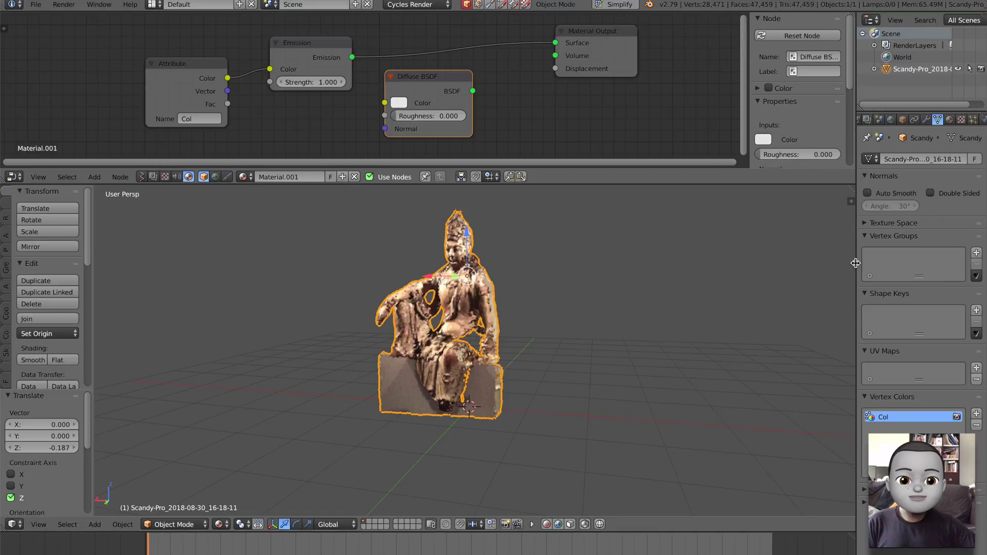
drag(855, 260, 829, 260)
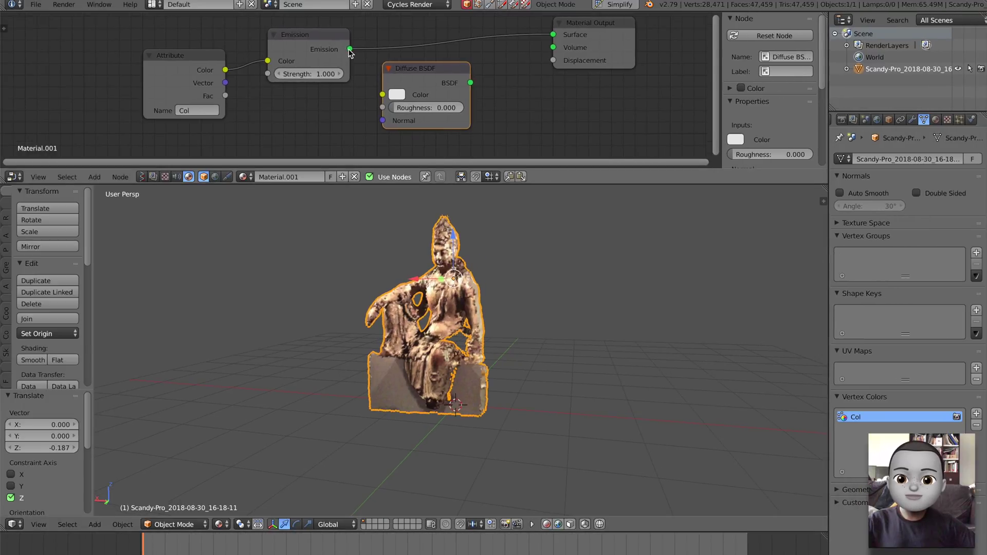
drag(350, 49, 382, 94)
drag(470, 83, 553, 34)
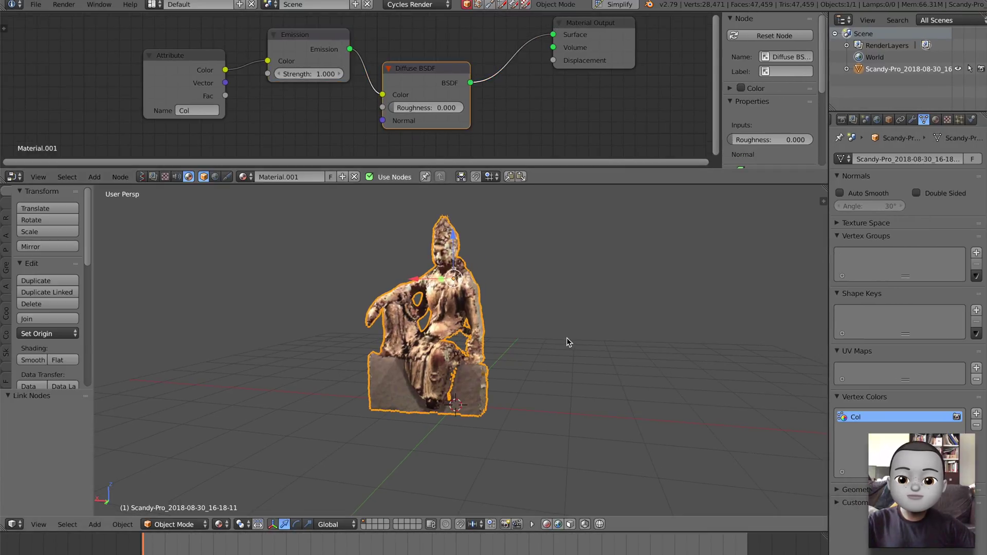
Add a point lamp at the scene origin and move it up and out in front of the statue
key(shift+a)
mouse_move(543, 473)
click(596, 471)
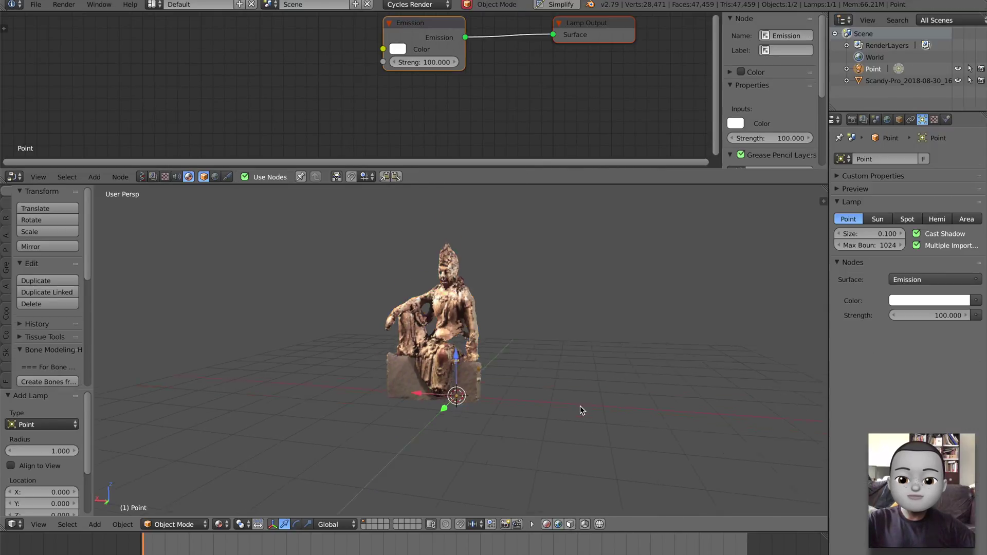
scroll(580, 406, down, 2)
key(g)
click(497, 338)
scroll(497, 347, left, 3)
key(g)
click(583, 337)
scroll(582, 336, left, 6)
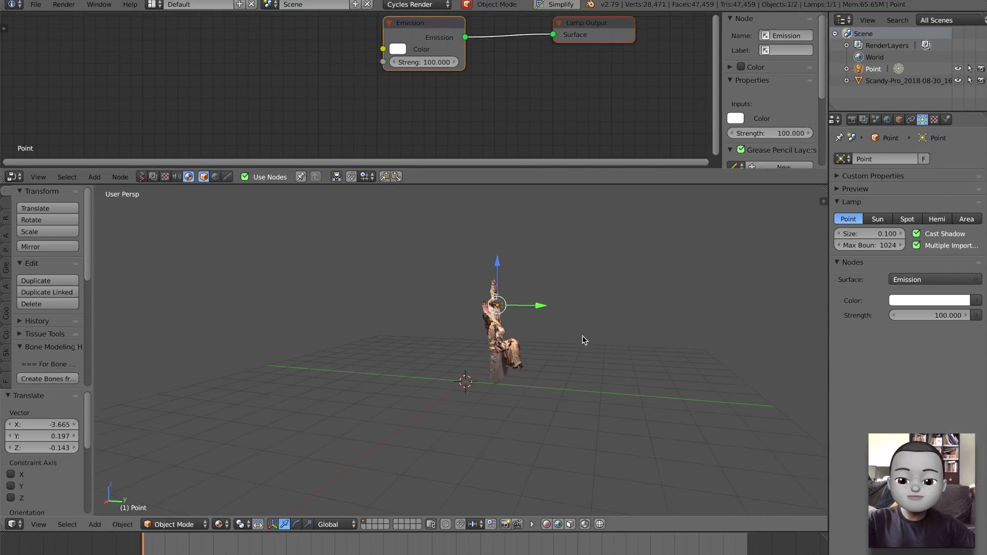
Try Texture shading in the 3D viewport and switch back to Material shading
click(220, 524)
click(246, 470)
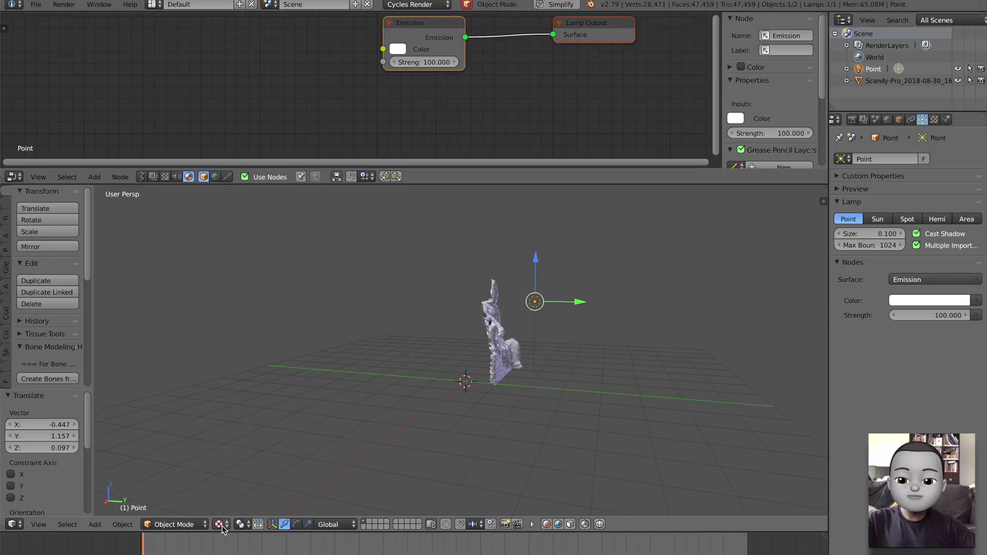
click(222, 526)
click(249, 459)
Reposition the point lamp around the statue's front, ending with a move of about -0.327, -0.417 and -0.369 in X, Y and Z
scroll(549, 378, right, 6)
key(g)
click(552, 341)
scroll(552, 341, right, 5)
key(g)
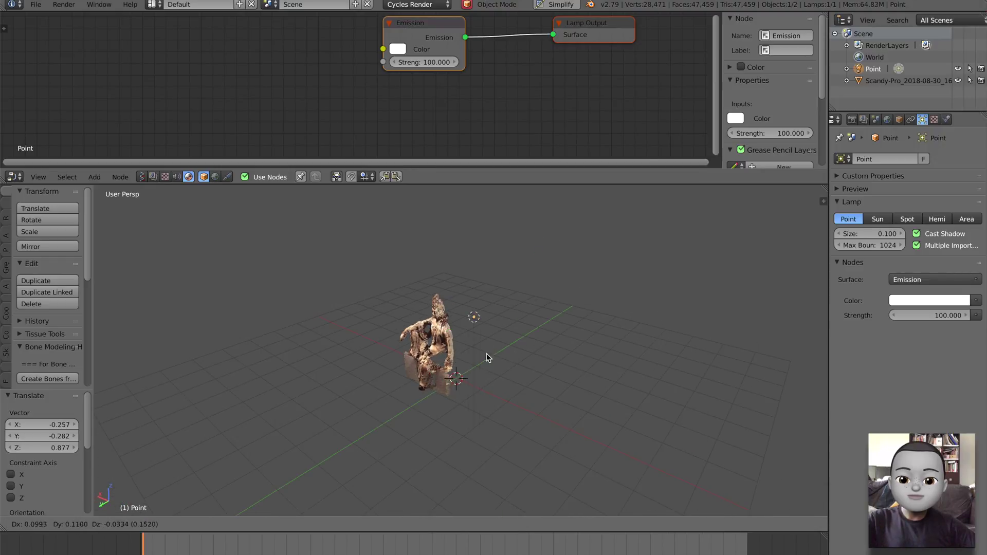
click(421, 372)
scroll(422, 371, right, 5)
key(g)
click(439, 385)
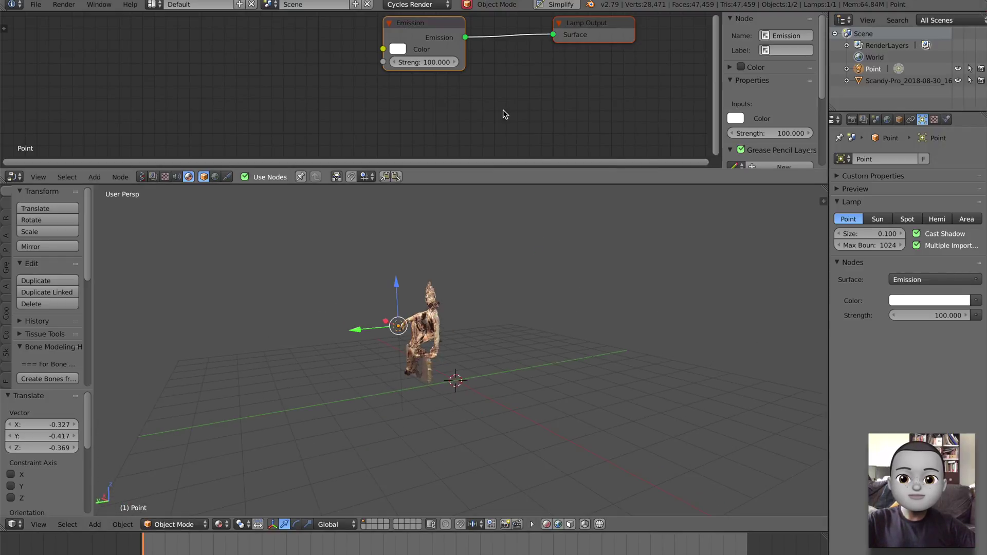
Select the statue scan, move its Emission node upward and link the Attribute Color directly to the Diffuse BSDF Color
scroll(429, 66, up, 3)
ctrl+scroll(429, 65, down, 2)
right_click(428, 288)
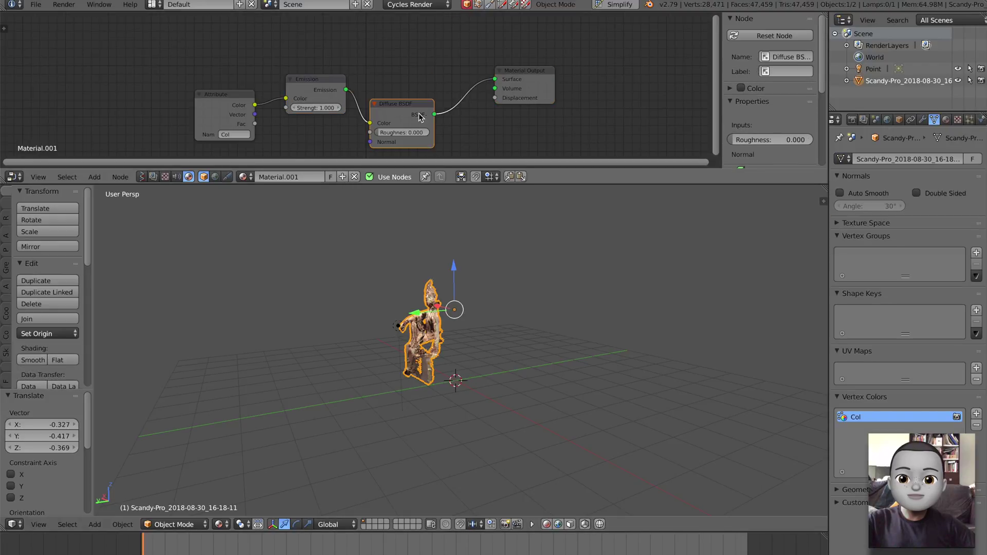
key(Home)
drag(330, 66, 331, 50)
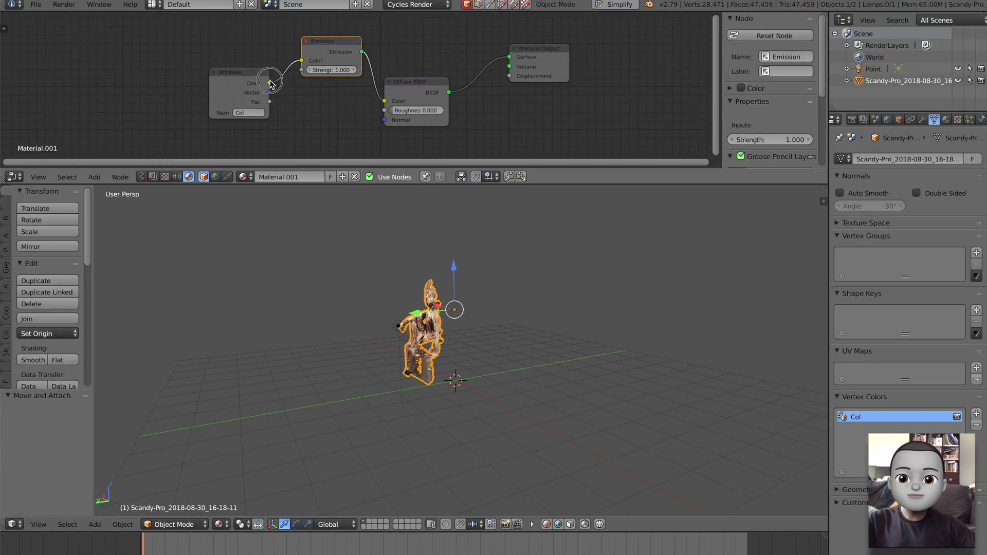
drag(270, 82, 384, 101)
middle_drag(452, 271, 505, 342)
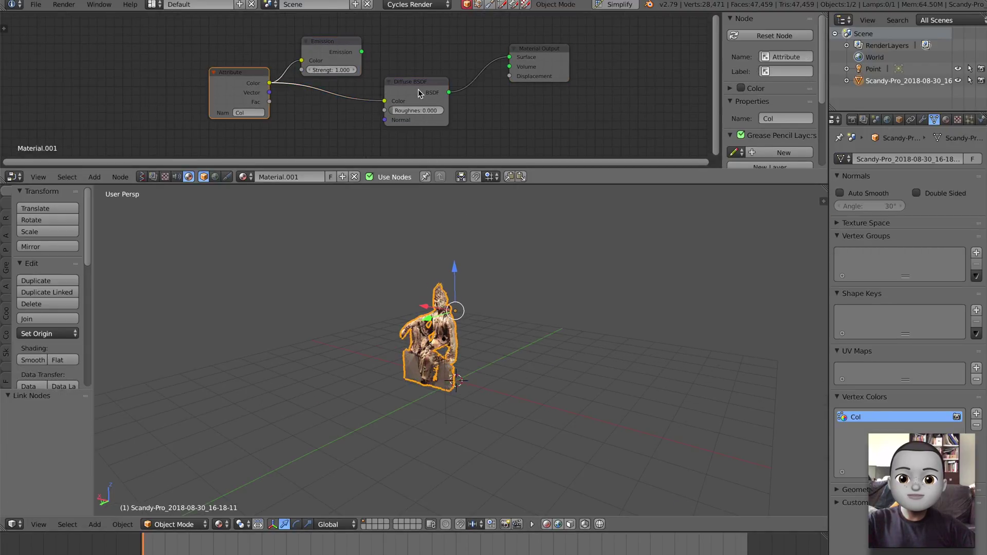
Move the Diffuse BSDF node slightly away from the Attribute node, try Solid shading in the 3D viewport and return to Material shading
drag(417, 89, 435, 84)
click(231, 522)
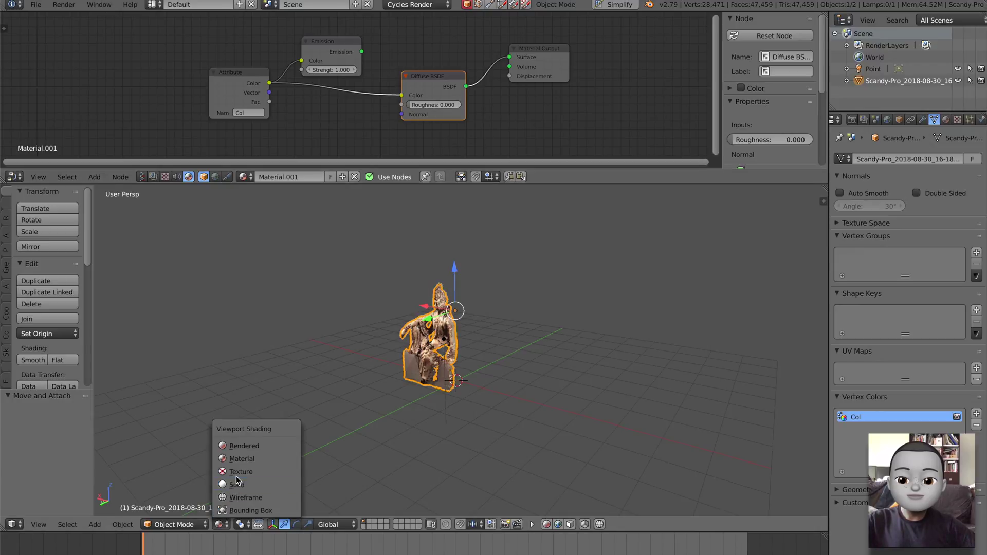
click(237, 484)
click(231, 522)
click(236, 459)
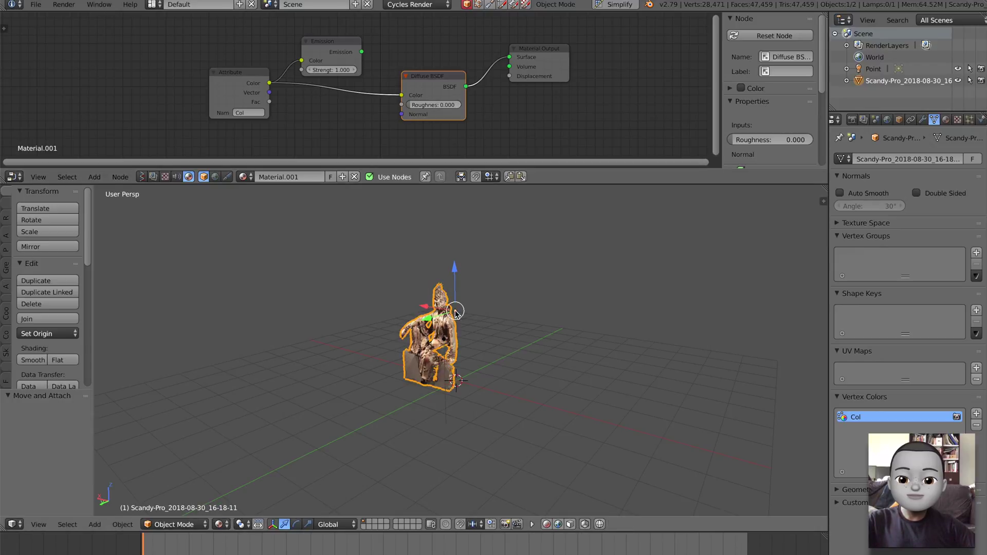
Move the point lamp by about 0.575, -0.068 and 0.603 in X, Y and Z
scroll(488, 304, up, 2)
middle_drag(465, 307, 497, 309)
right_click(511, 337)
key(g)
click(478, 289)
Reselect the statue scan and save the scene over scandypro_vertex_to_texture.blend
right_click(427, 319)
key(ctrl+s)
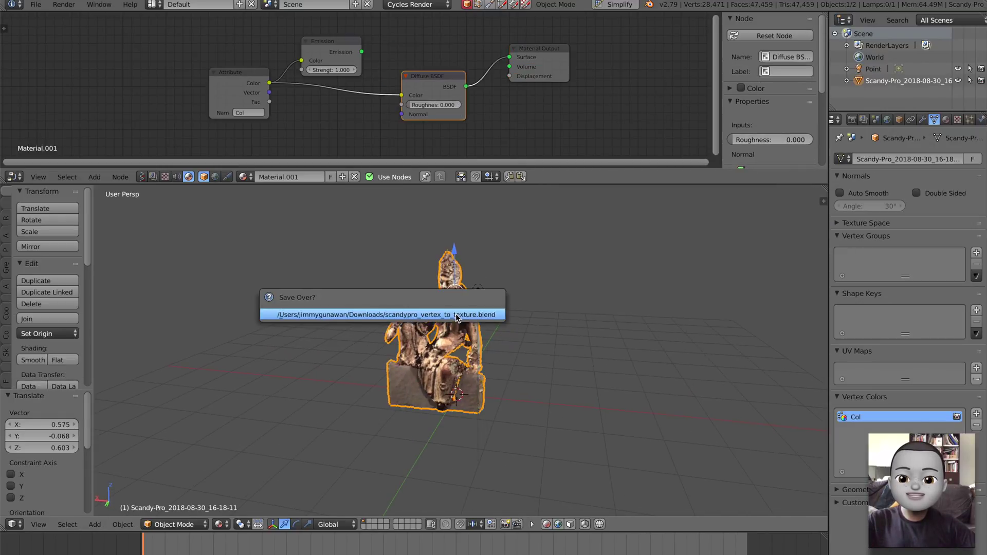
click(455, 315)
Link the Emission output to the Material Output Surface, delete the Diffuse BSDF node and save the file
drag(362, 52, 509, 57)
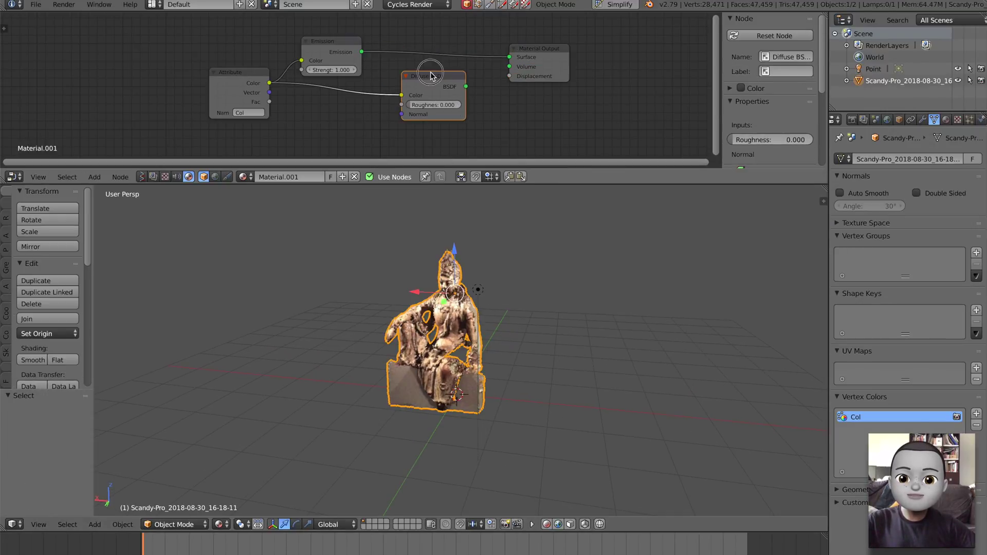
key(x)
key(ctrl+s)
click(442, 103)
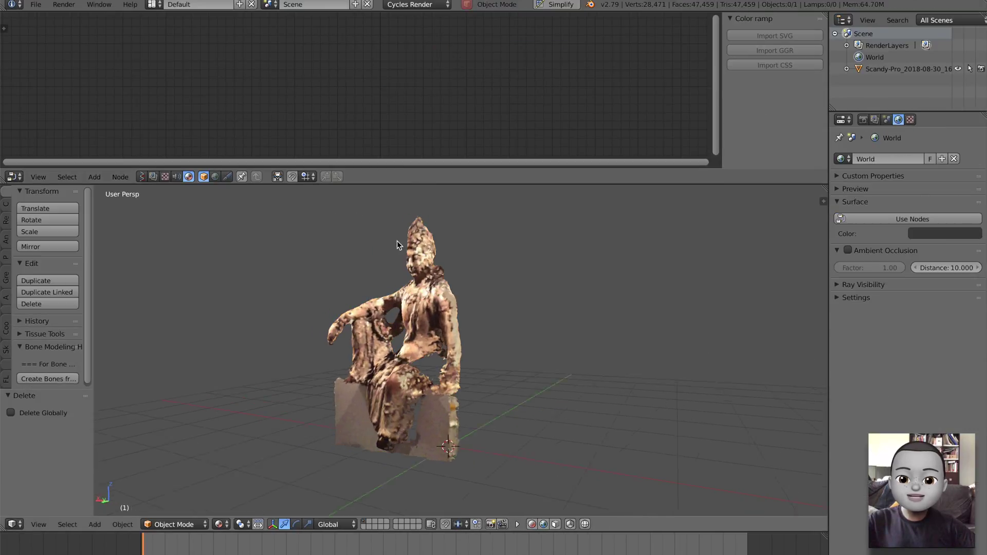
Unwrap the statue scan with Smart UV Project, using an angle limit of 66.00 and an island margin of 0.00
scroll(404, 257, up, 2)
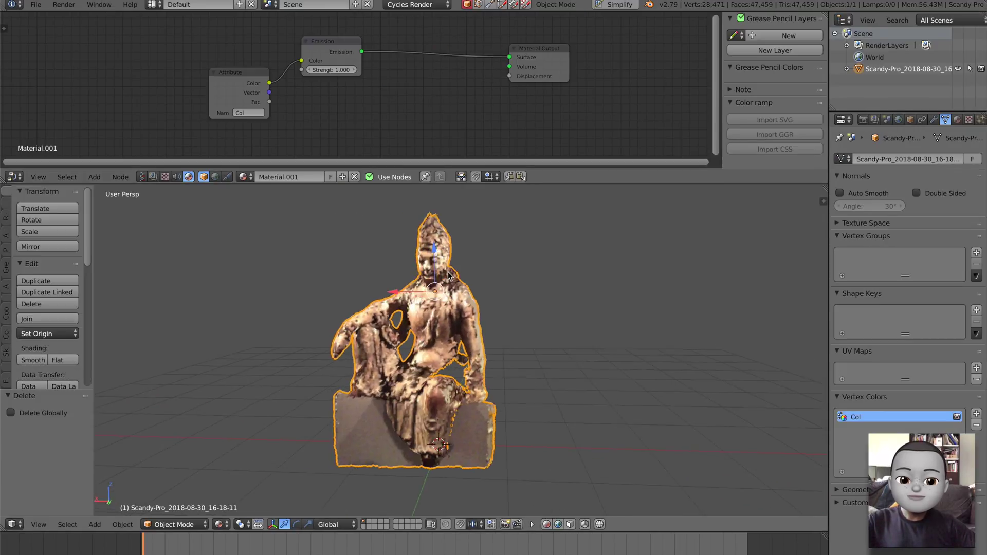
middle_drag(419, 259, 460, 253)
key(space)
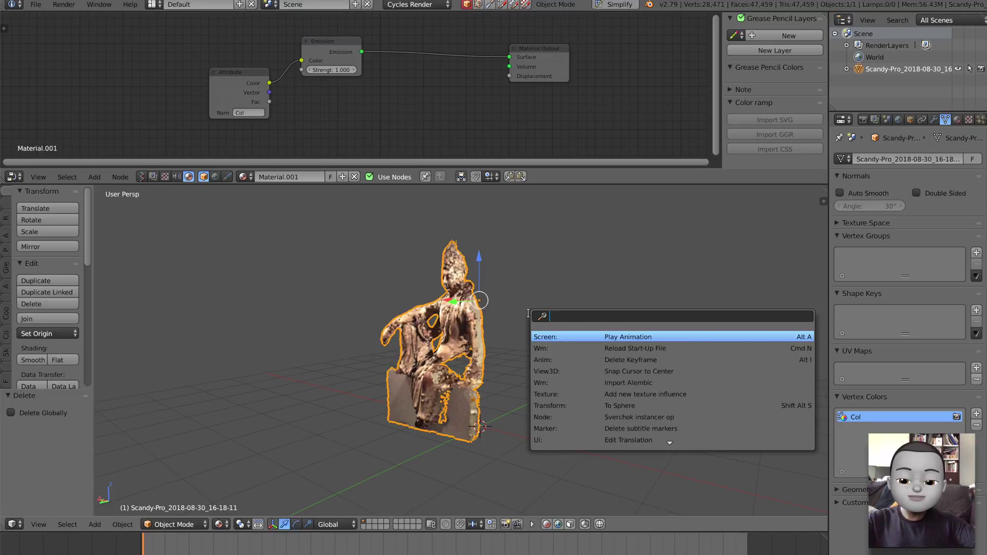
text(smart uv)
key(Return)
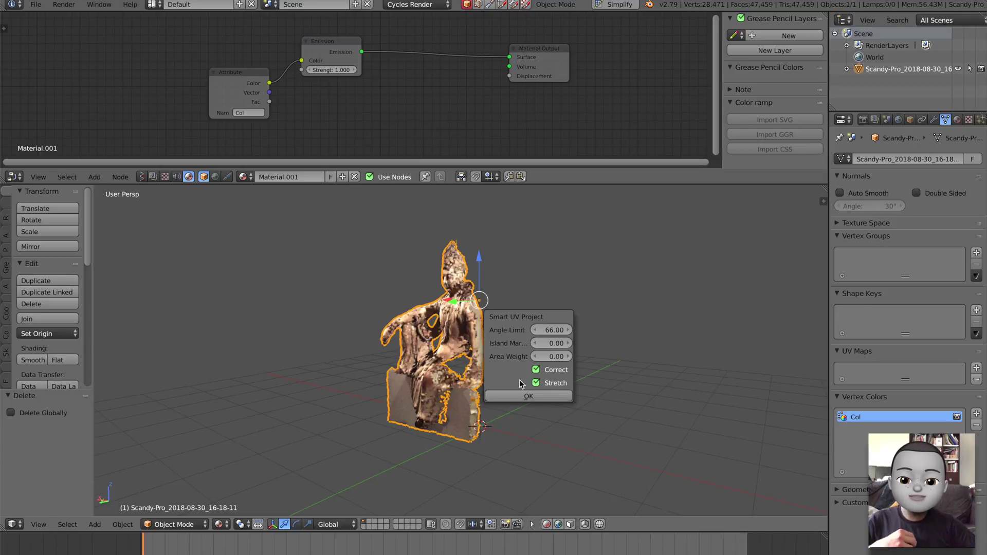
click(522, 397)
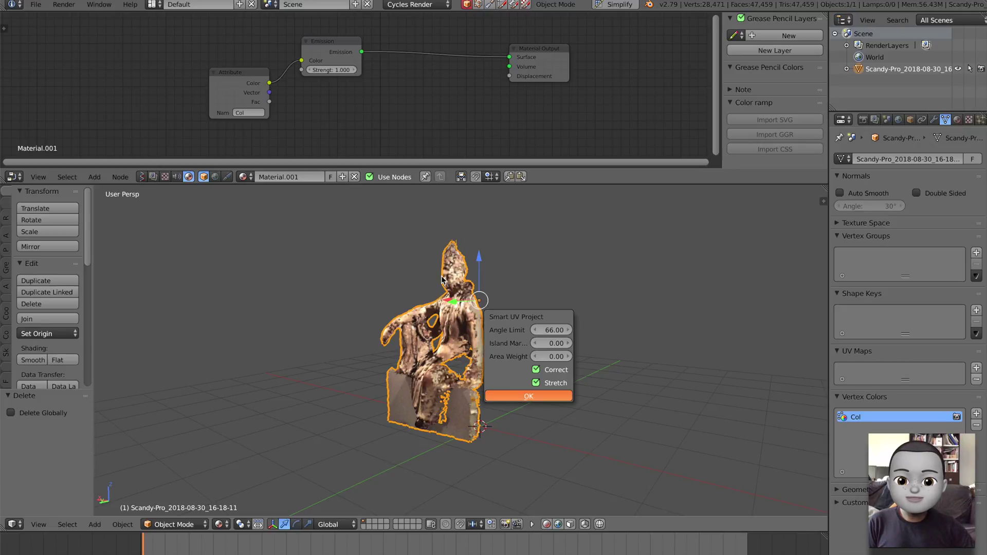
key(Return)
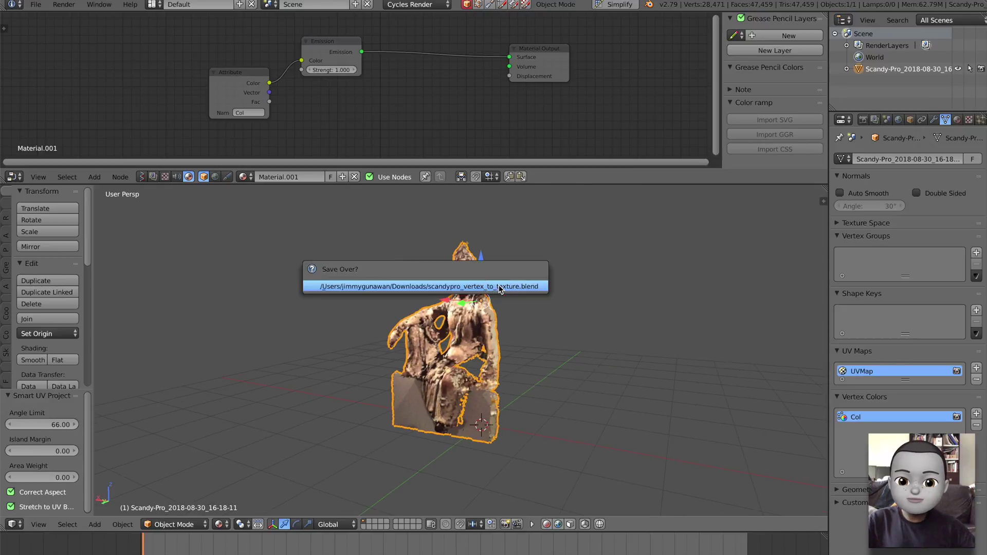
Save the scene in Downloads under the next incremented file name and save over that new file
click(35, 4)
click(70, 105)
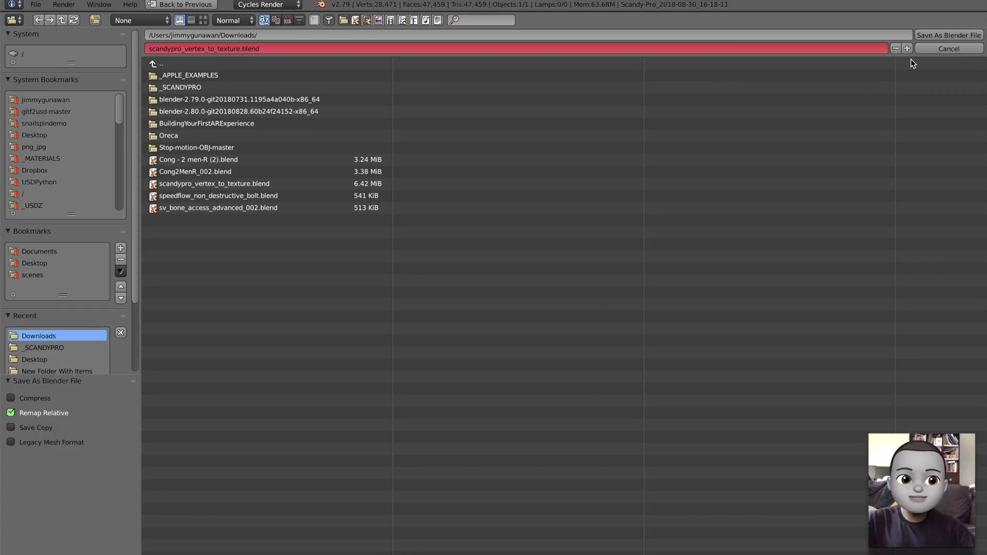
click(904, 48)
click(919, 35)
scroll(537, 346, up, 2)
key(ctrl+s)
mouse_move(490, 337)
middle_down()
mouse_move(464, 348)
mouse_move(490, 338)
middle_up()
click(465, 348)
scroll(473, 343, down, 1)
key(ctrl+s)
click(491, 338)
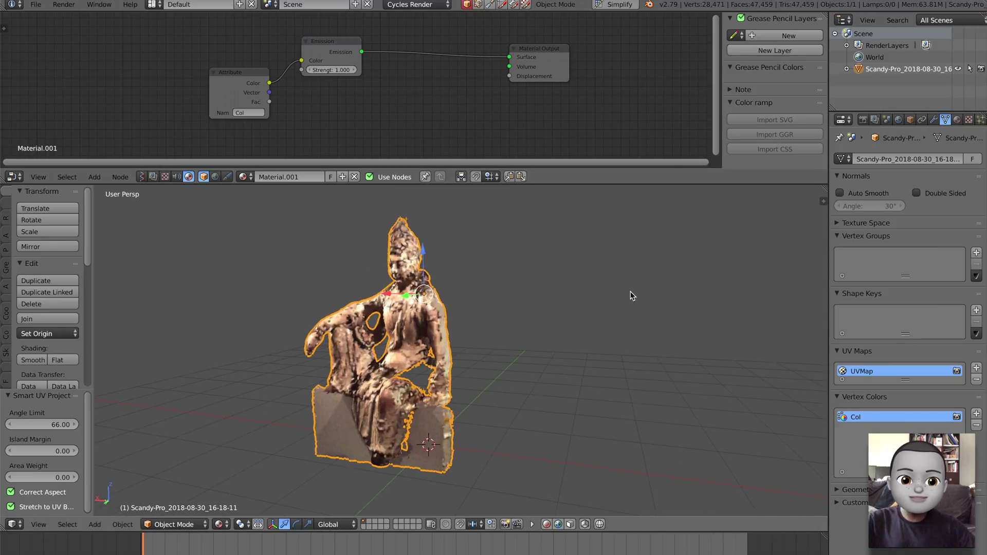
Show the render settings, split the 3D viewport vertically and make the new area a UV/Image Editor
click(863, 119)
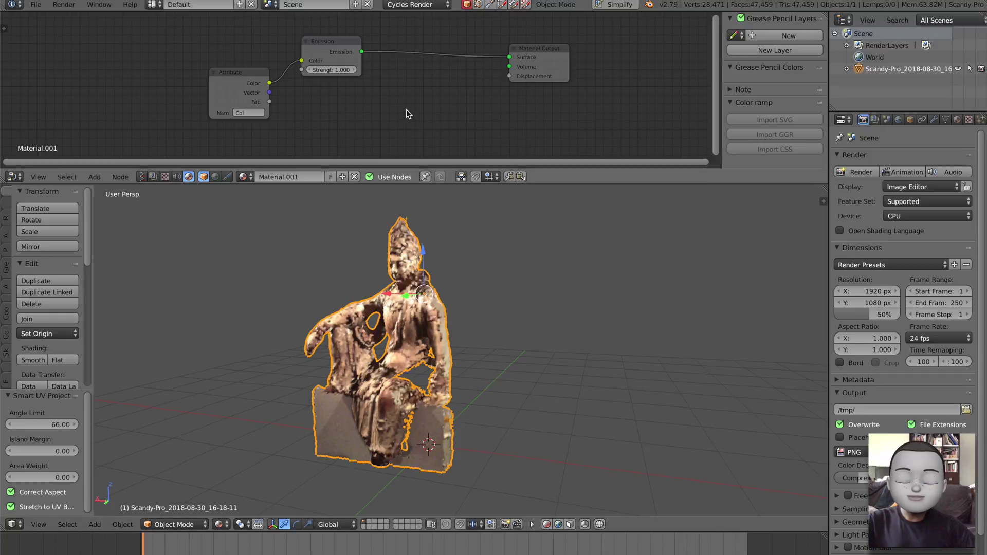
drag(824, 188, 465, 206)
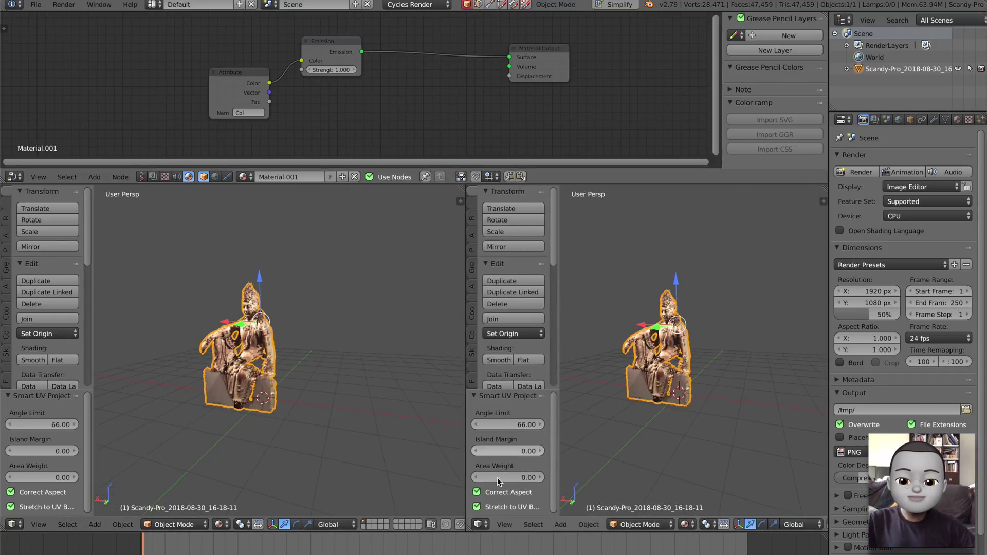
click(478, 524)
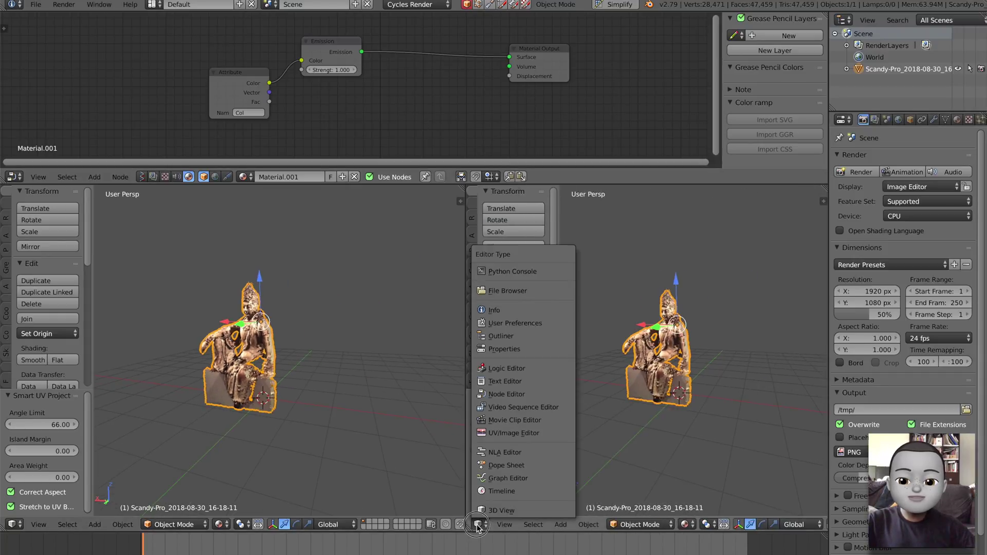
click(525, 434)
Create a blank 1024 x 1024 px image named scan in the image editor
click(587, 525)
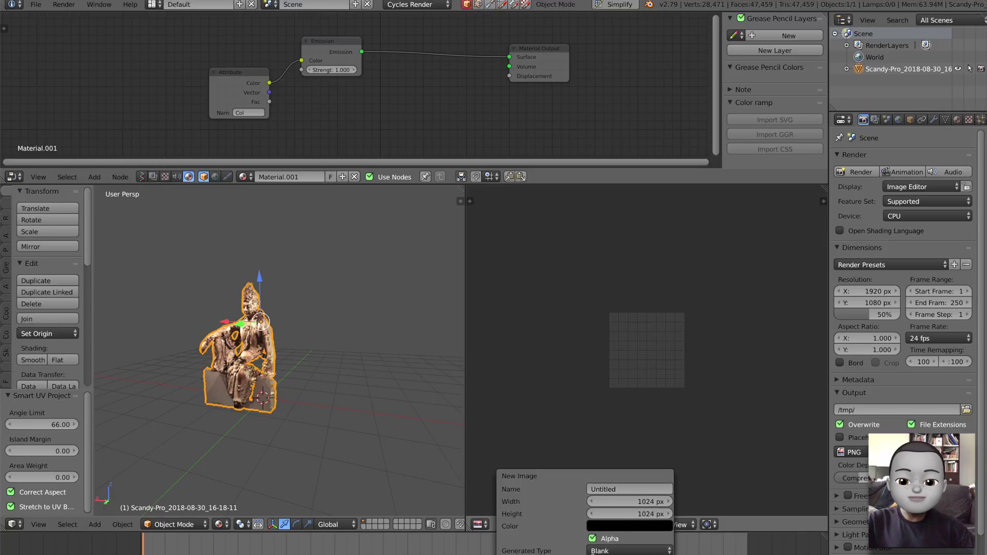
click(620, 489)
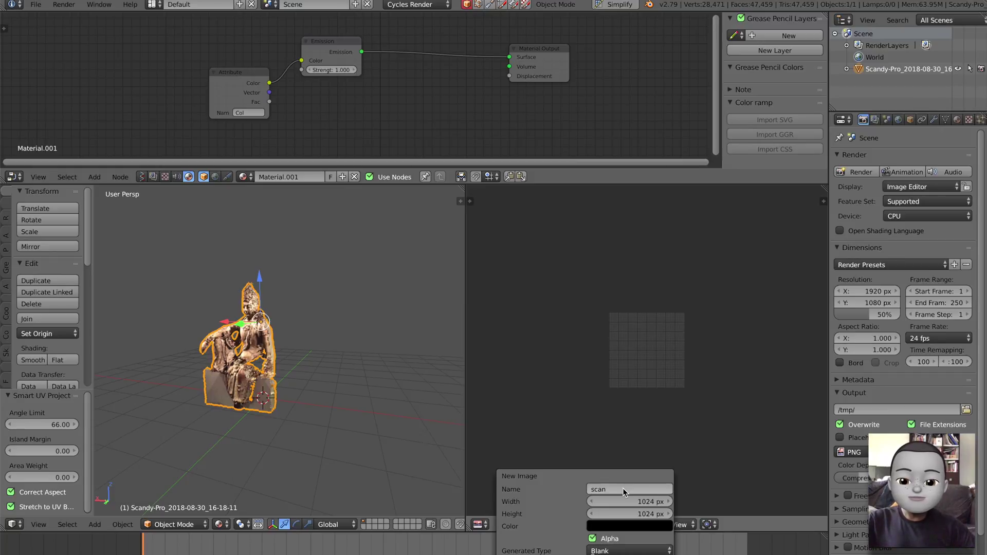
click(621, 488)
key(Return)
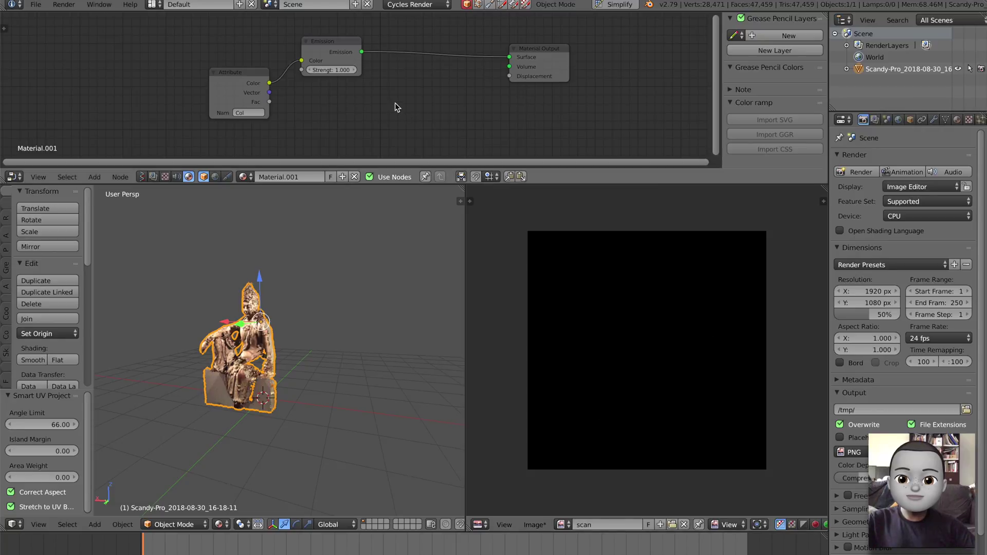
Add an unconnected Image Texture node below the Emission link and assign the scan image to it
middle_drag(396, 103, 393, 91)
key(shift+a)
click(396, 96)
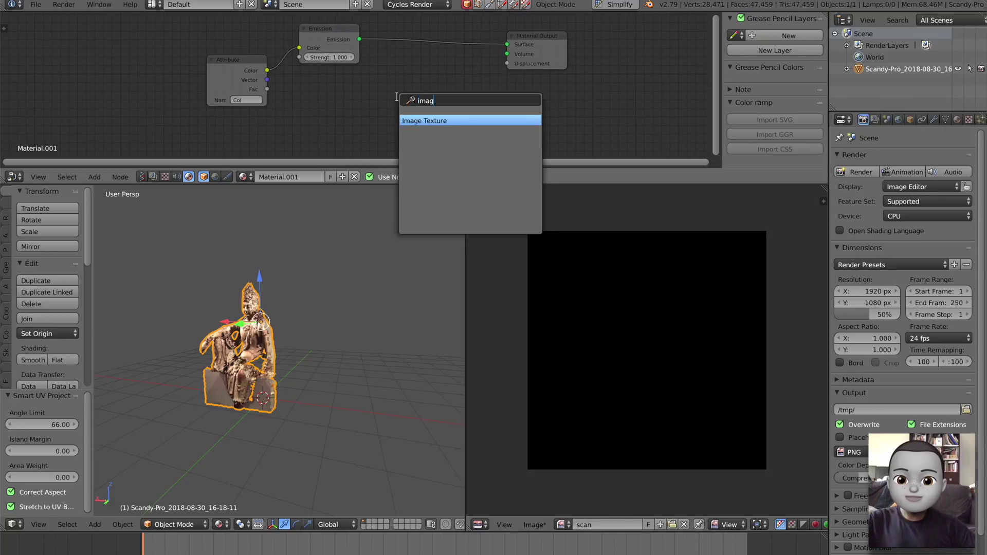
key(Return)
click(406, 76)
click(416, 109)
click(427, 125)
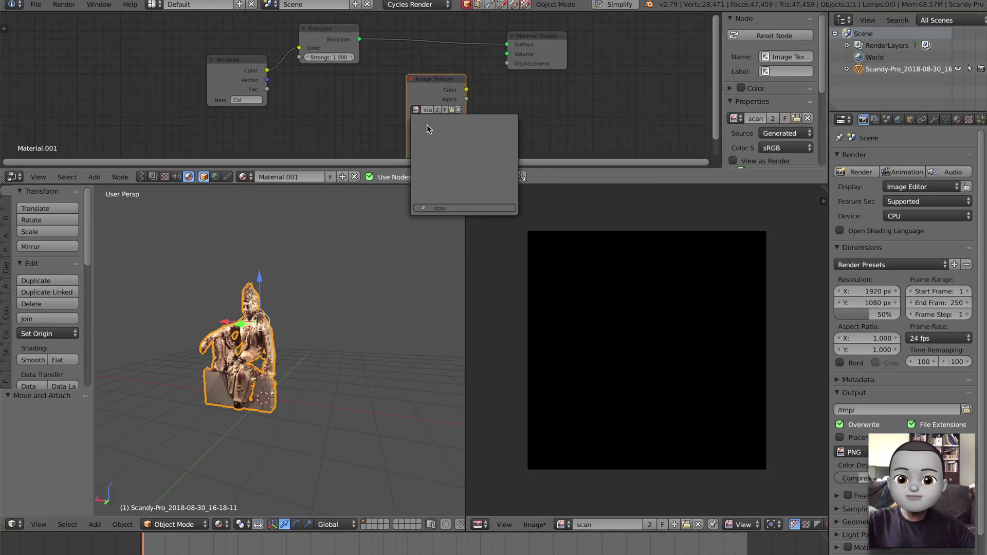
Widen and reposition the Image Texture node in an enlarged node editor, and save the file
scroll(428, 81, up, 2)
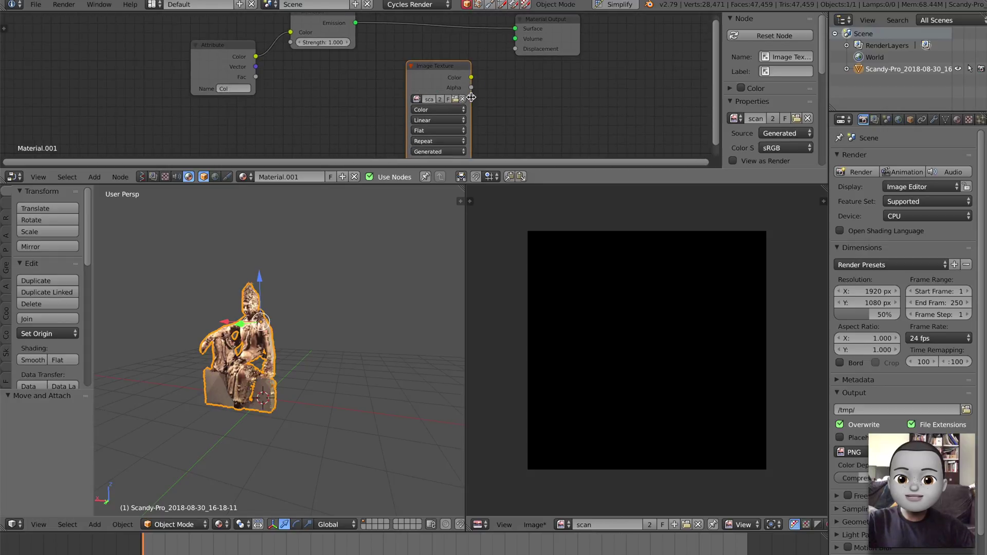
drag(472, 98, 493, 98)
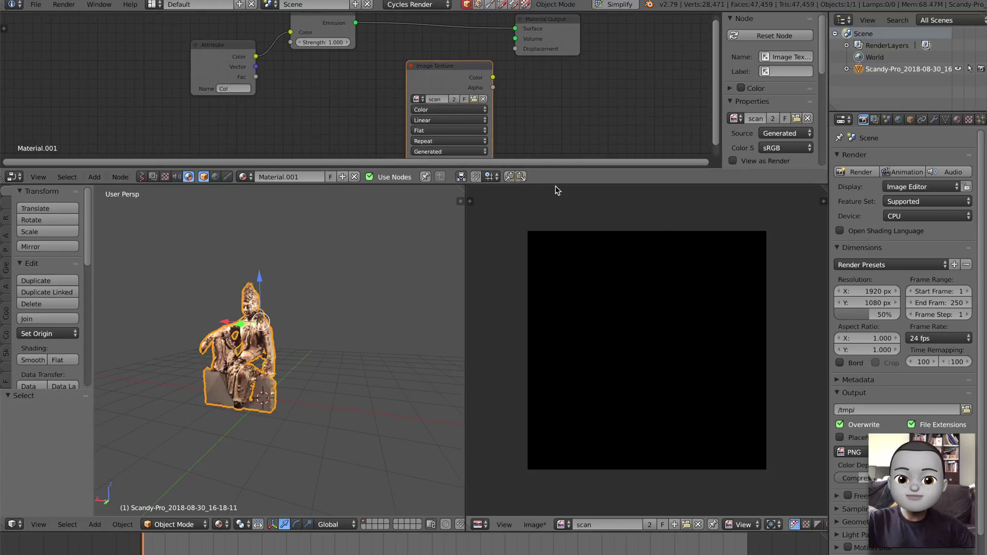
drag(559, 185, 558, 261)
mouse_move(464, 110)
mouse_down()
mouse_move(428, 117)
mouse_move(454, 115)
mouse_up()
scroll(308, 374, up, 4)
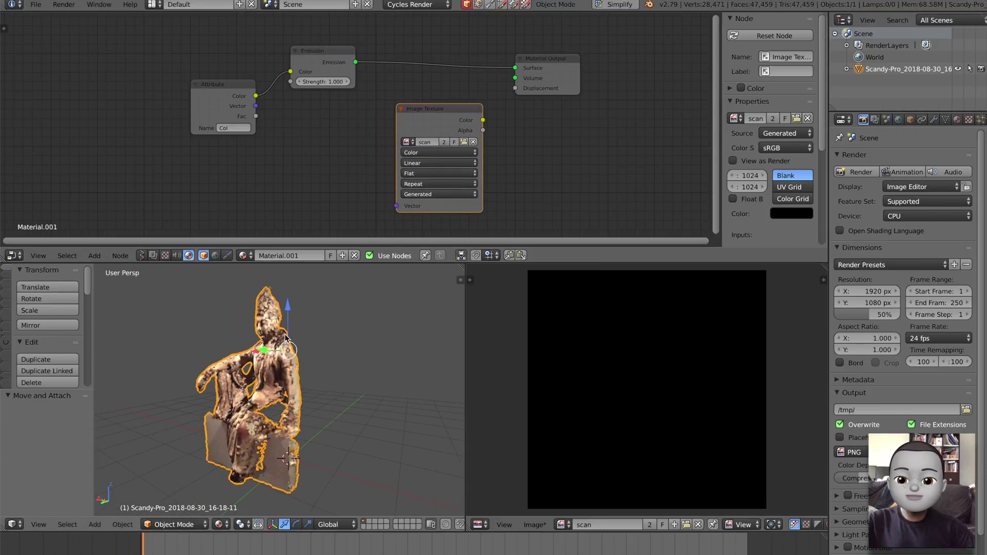
key(ctrl+s)
click(313, 373)
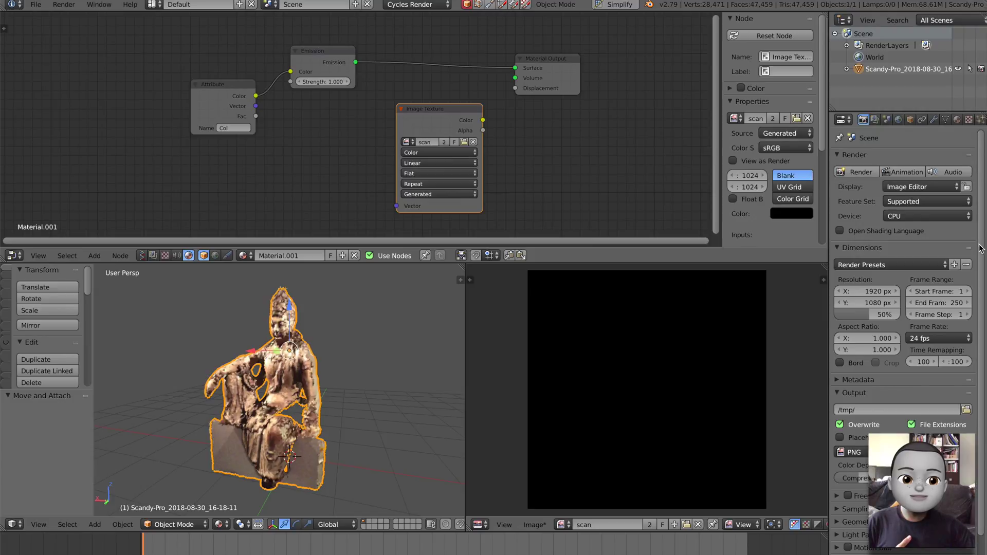
Change the bake type to suit the emission material and bake the statue's vertex colors into the scan image
scroll(980, 360, down, 3)
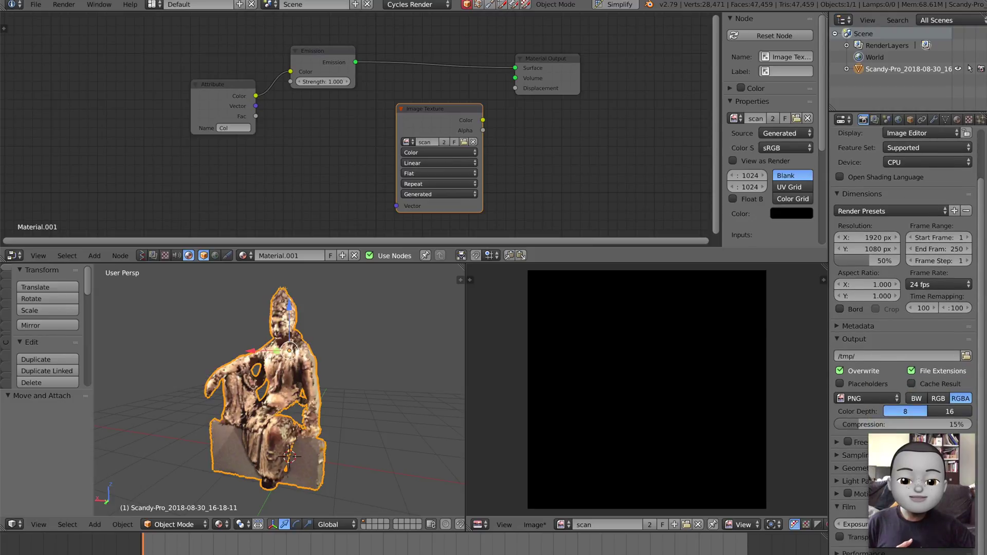
scroll(903, 334, down, 7)
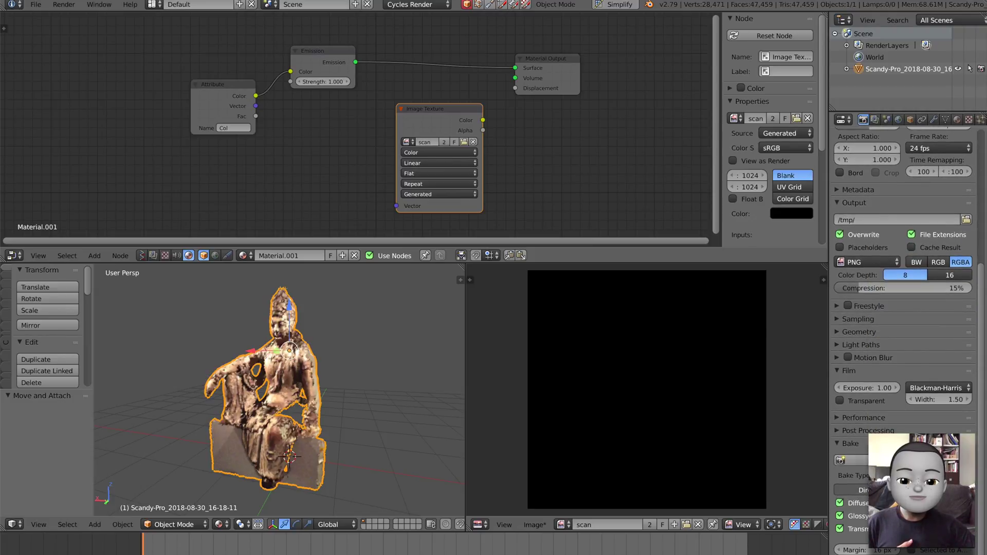
click(916, 475)
click(915, 399)
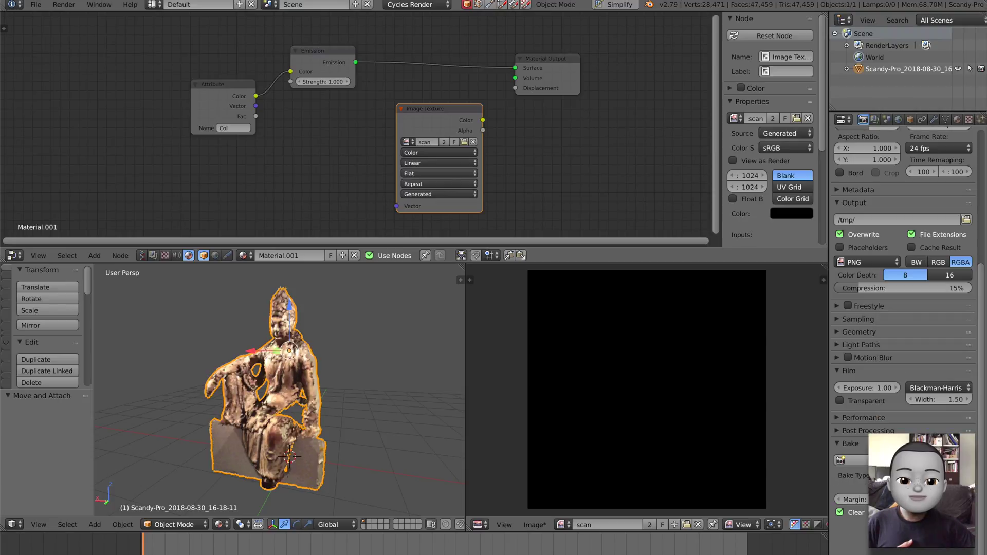
click(854, 460)
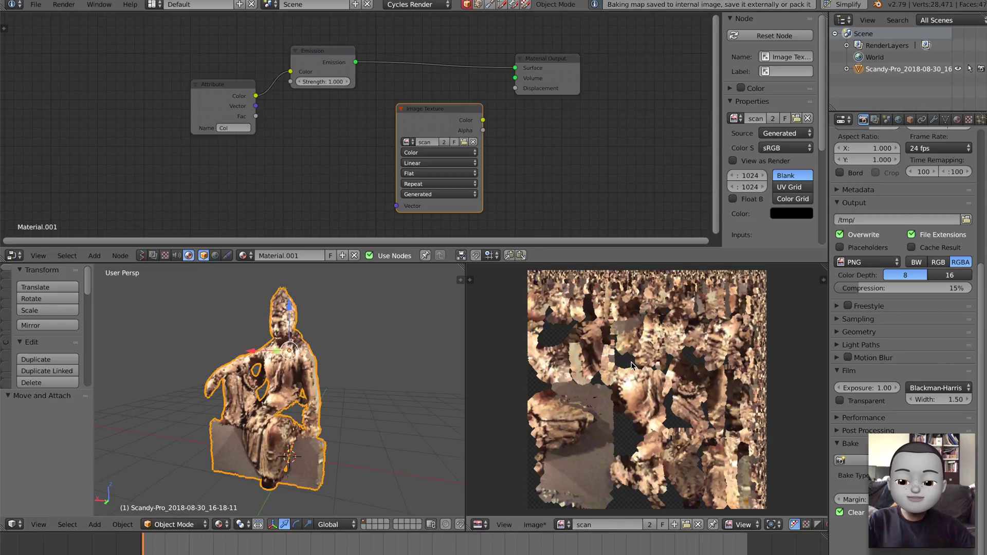
Save the baked image as scan.png in the Downloads folder
click(540, 525)
click(580, 434)
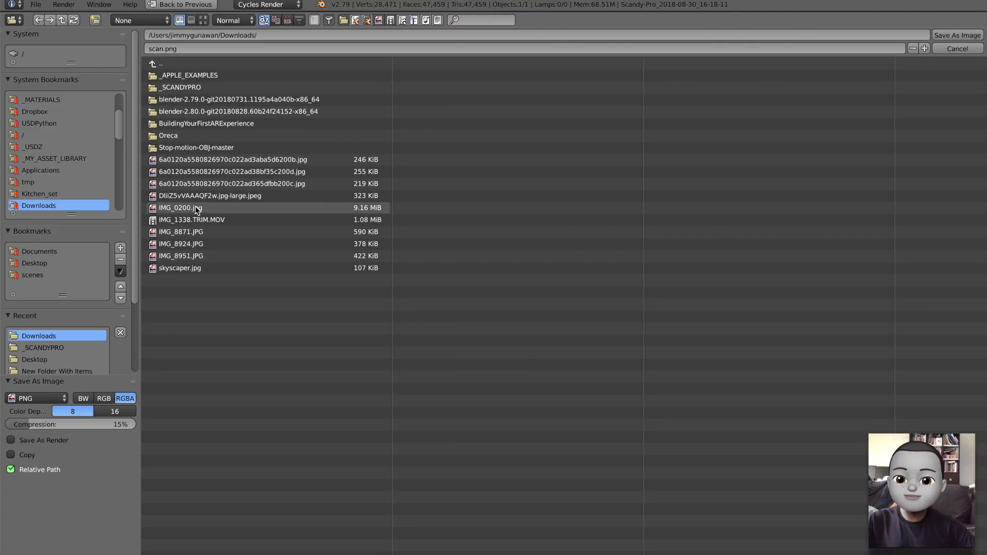
click(947, 34)
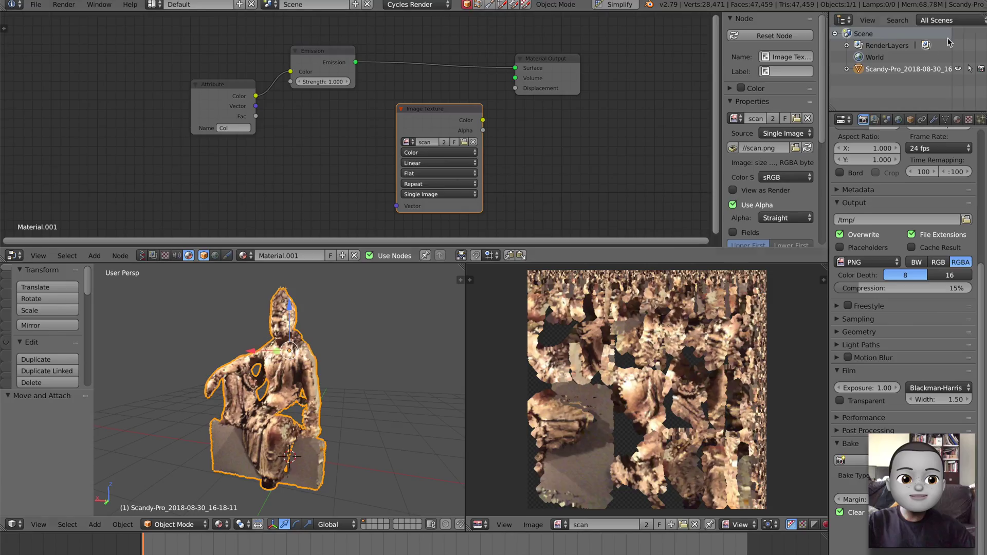
Move the Image Texture node toward the Attribute node, add a Diffuse BSDF and link the image color through it to the Material Output Surface
drag(425, 112, 312, 112)
key(shift+a)
click(447, 102)
text(dif)
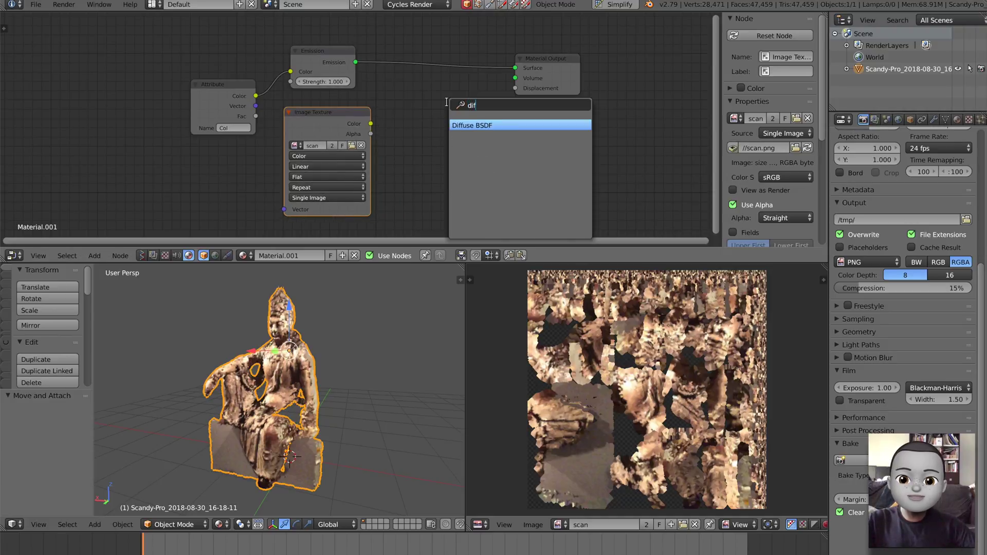
key(Return)
click(436, 103)
drag(371, 124, 515, 68)
Add a point lamp at the scene origin and move it up beside the statue
middle_drag(359, 329, 308, 358)
key(shift+a)
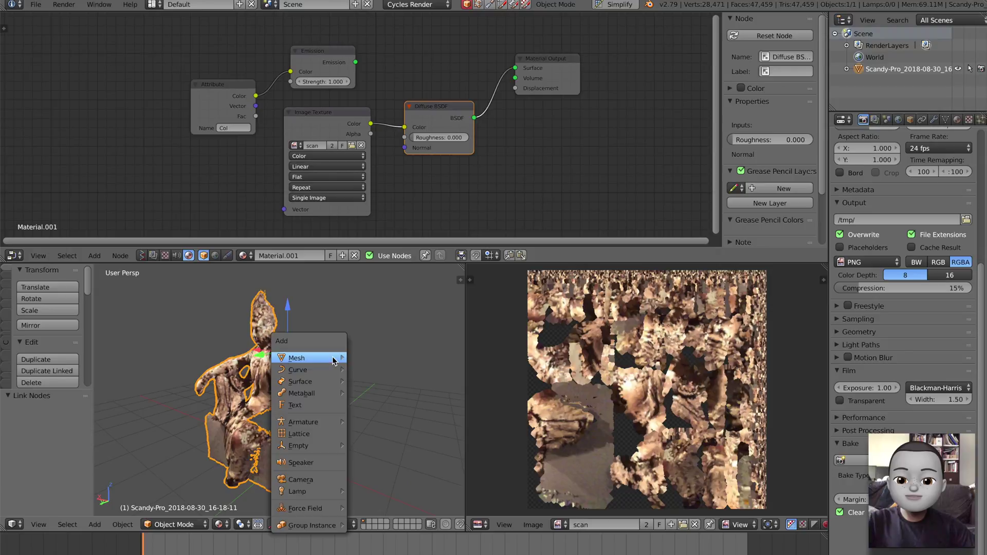
mouse_move(327, 491)
click(372, 491)
scroll(365, 421, down, 4)
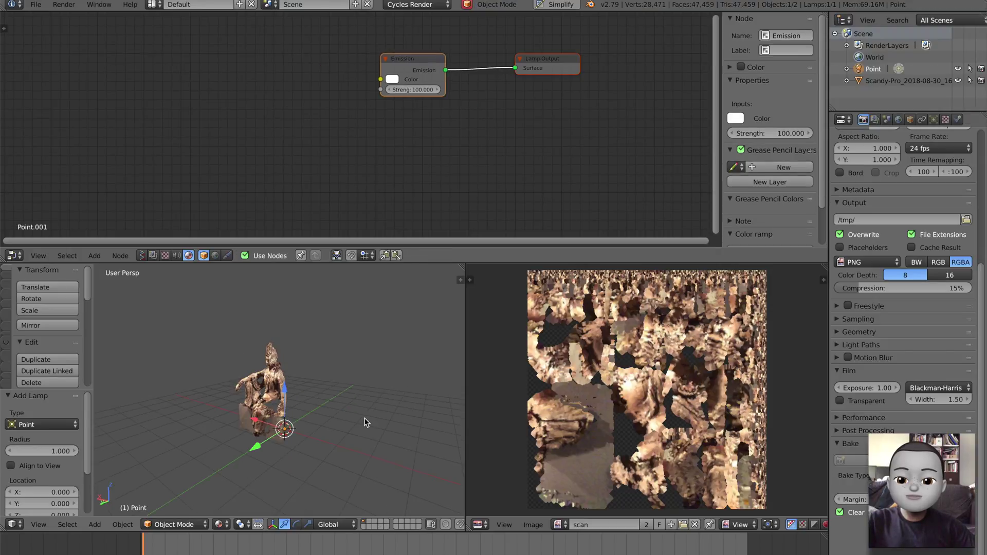
key(g)
click(301, 367)
Reposition the point lamp in front of the statue, ending with a move of about -0.663, 1.877 and 0.940 in X, Y and Z, and save
middle_drag(252, 372, 282, 372)
key(g)
click(323, 382)
key(g)
click(373, 369)
key(ctrl+s)
click(304, 366)
Select the statue scan, widen its Image Texture node and set the Diffuse BSDF roughness to 0.138
right_click(294, 387)
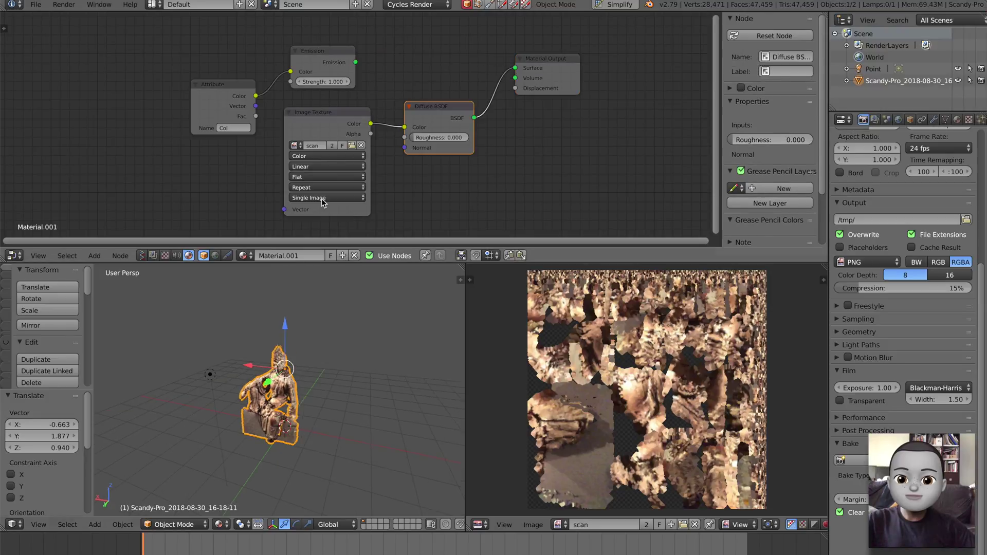
click(332, 124)
drag(285, 137, 247, 135)
drag(418, 138, 425, 141)
click(432, 112)
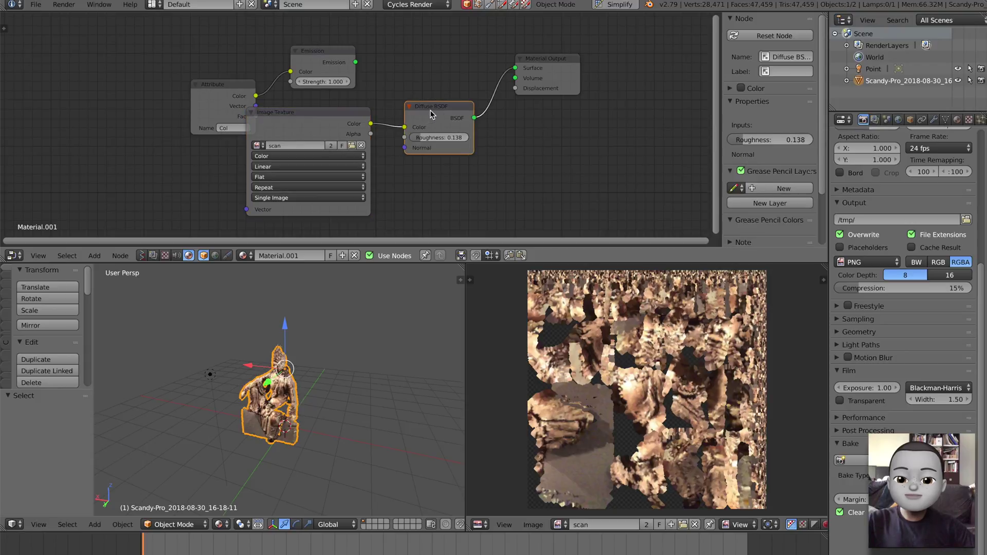
Replace the Diffuse BSDF with a Principled BSDF, linking the scan image color to Base Color and the BSDF to the Material Output Surface
key(x)
key(shift+a)
click(430, 110)
text(princ)
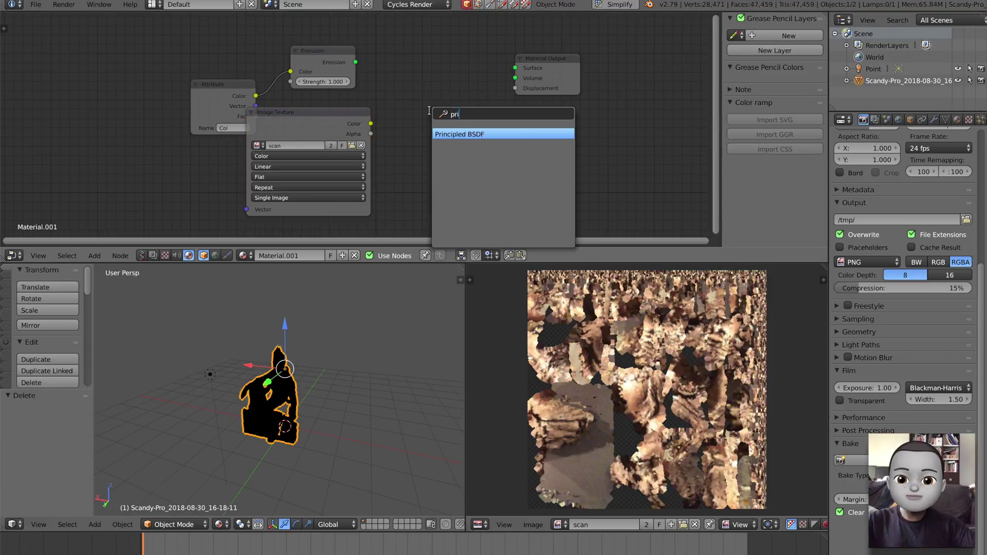
key(Return)
click(403, 82)
drag(374, 123, 417, 113)
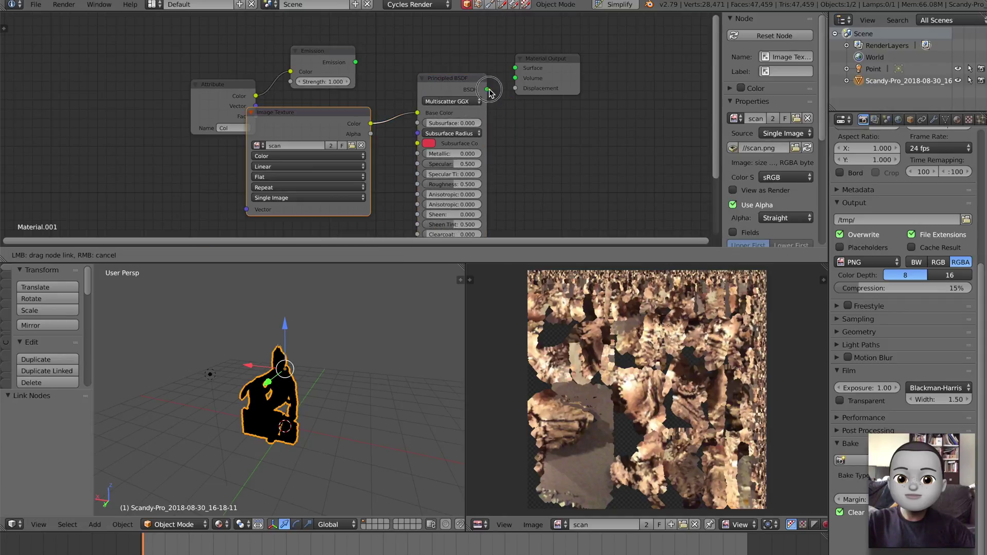
drag(487, 89, 515, 68)
Preview the statue's new material in the 3D viewport with rendered shading
scroll(328, 361, up, 3)
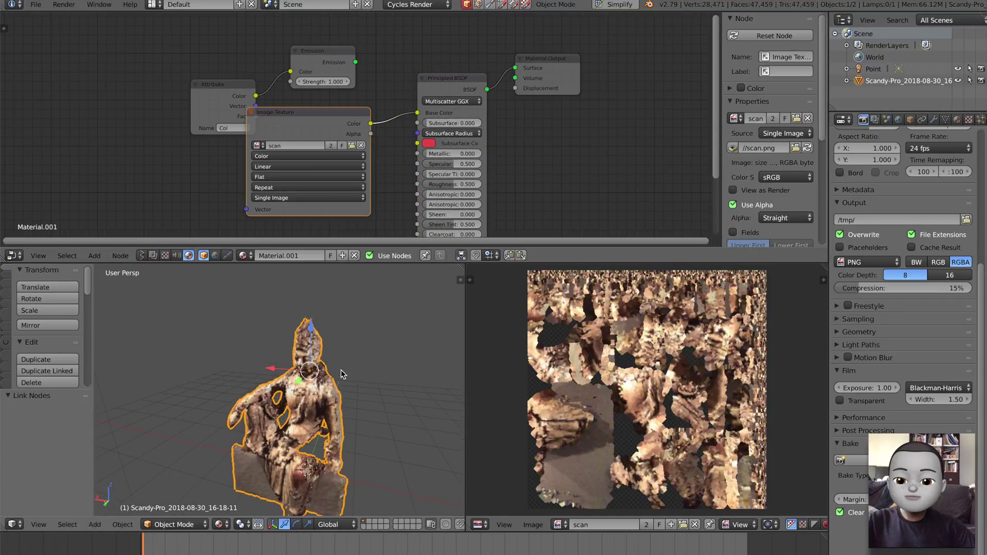
click(221, 528)
click(236, 443)
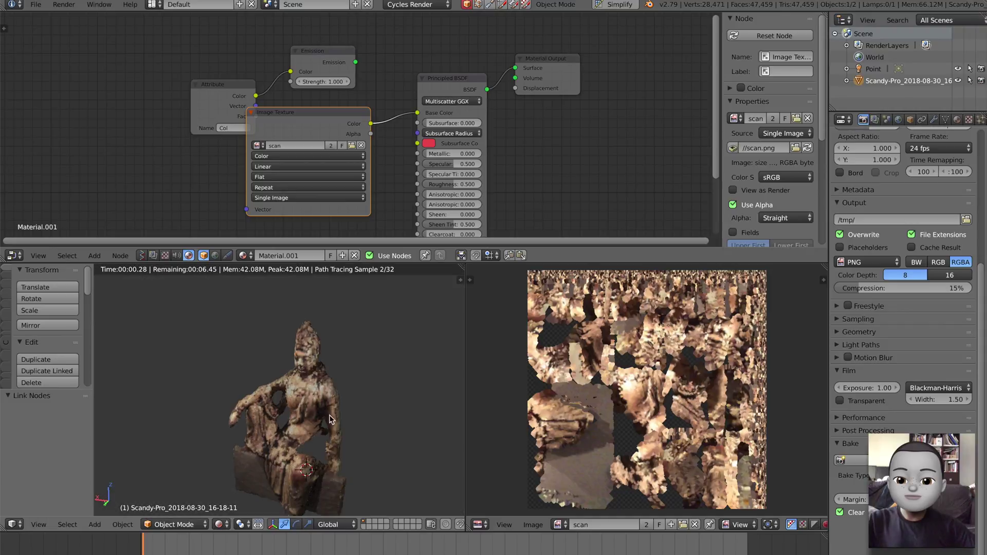
scroll(343, 418, down, 1)
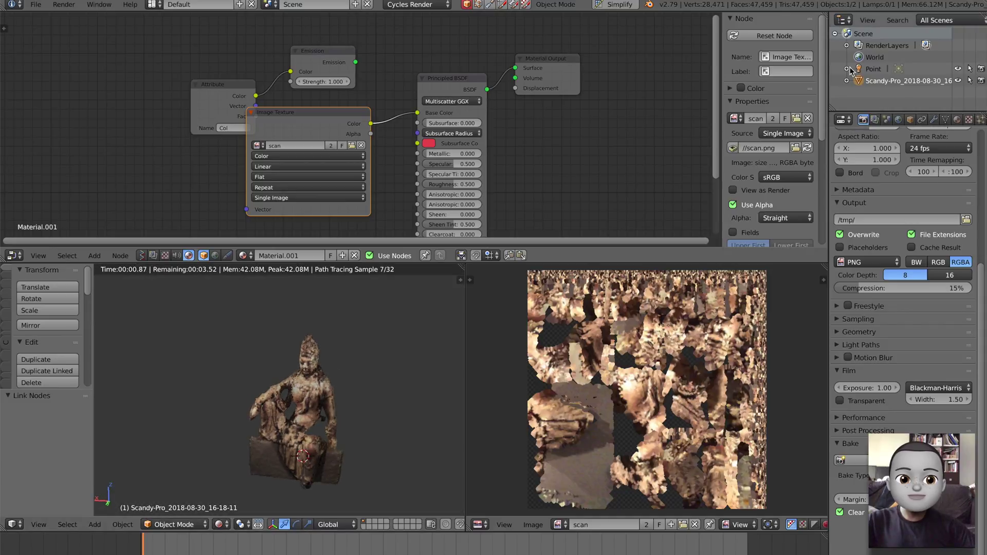
Convert the point lamp to a Sun lamp and set its emission strength to 3
click(869, 69)
click(934, 120)
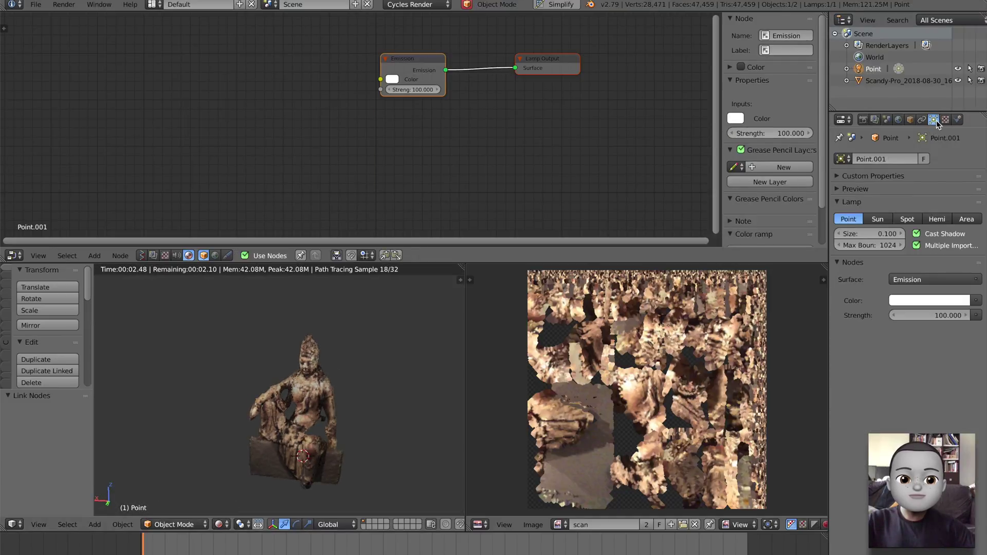
click(877, 219)
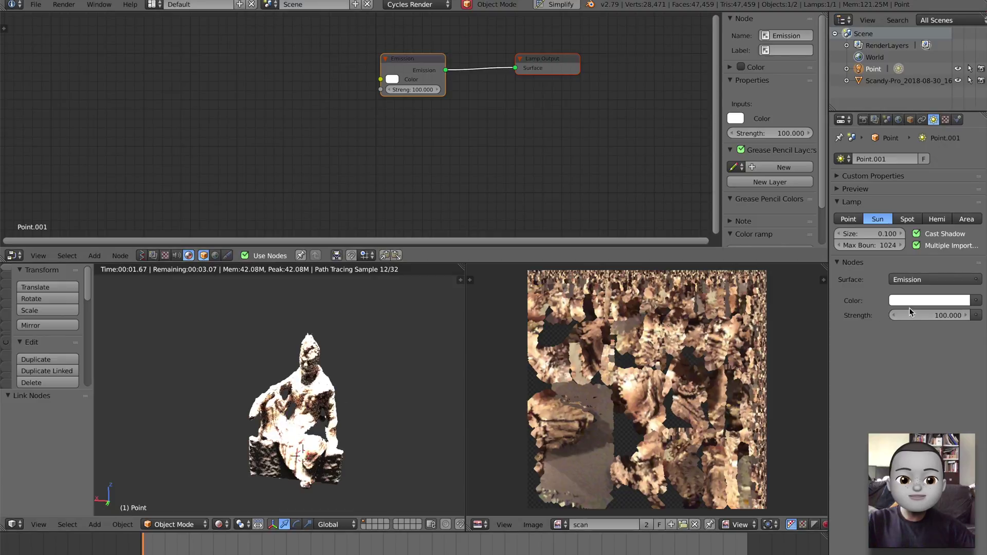
click(930, 315)
text(2)
key(Return)
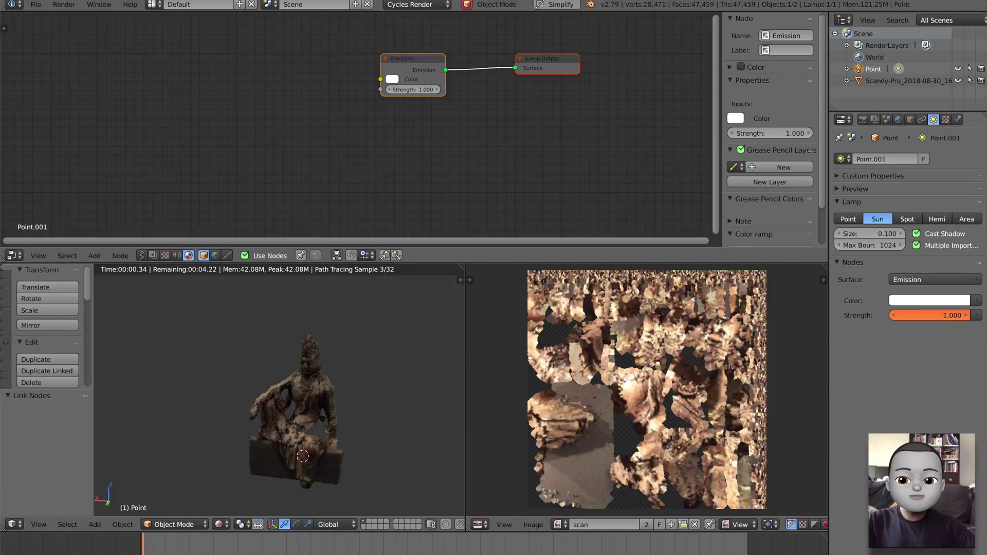
drag(930, 316, 935, 316)
Tint the sun lamp pale yellow with R 1.000, G 0.977 and B 0.567, and set the viewport to solid shading
click(936, 300)
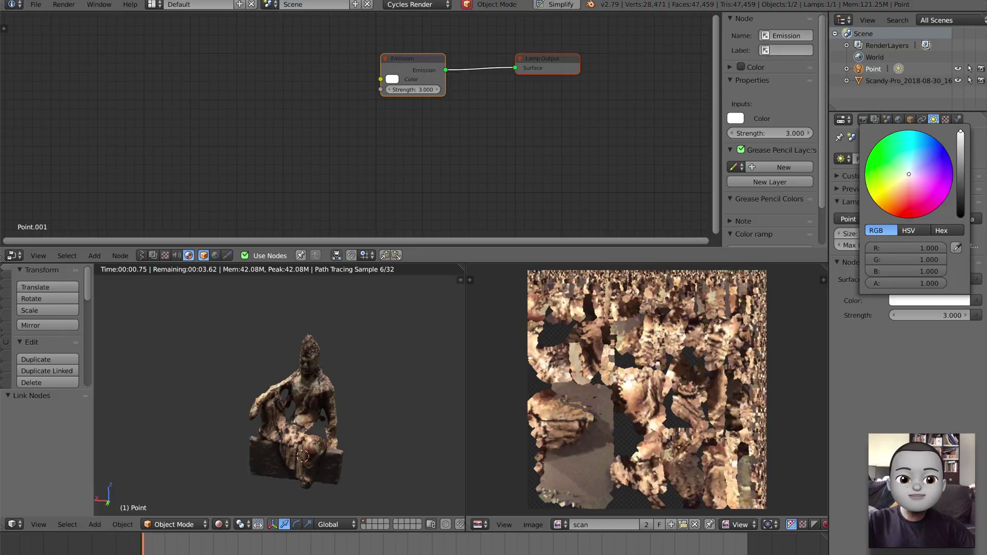
mouse_move(909, 174)
mouse_down()
mouse_move(907, 165)
mouse_move(900, 179)
mouse_up()
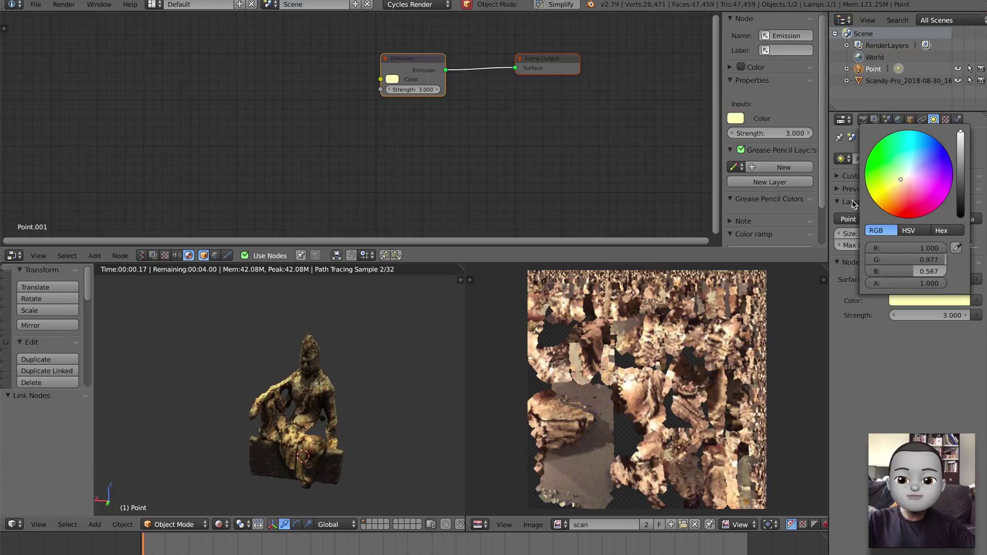
middle_drag(289, 453, 290, 458)
click(219, 524)
click(255, 463)
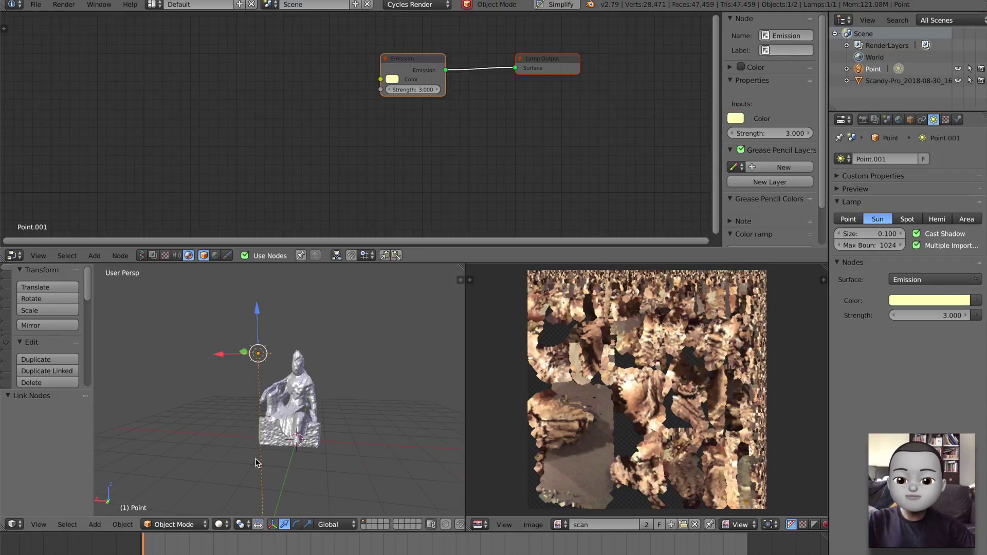
Duplicate the sun lamp to the other side of the statue and rotate the copy about 39.9°
key(shift+d)
click(335, 405)
key(r)
click(347, 460)
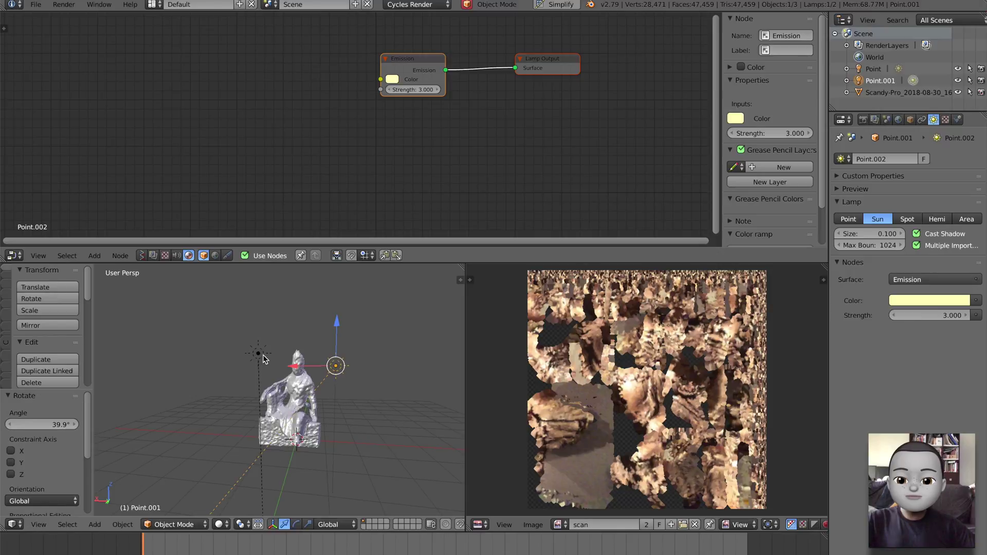
Rotate the original sun lamp to aim at the statue and move it about 1.035, 0.167 and 0.278 in X, Y and Z
right_click(260, 354)
key(r)
click(240, 344)
key(r)
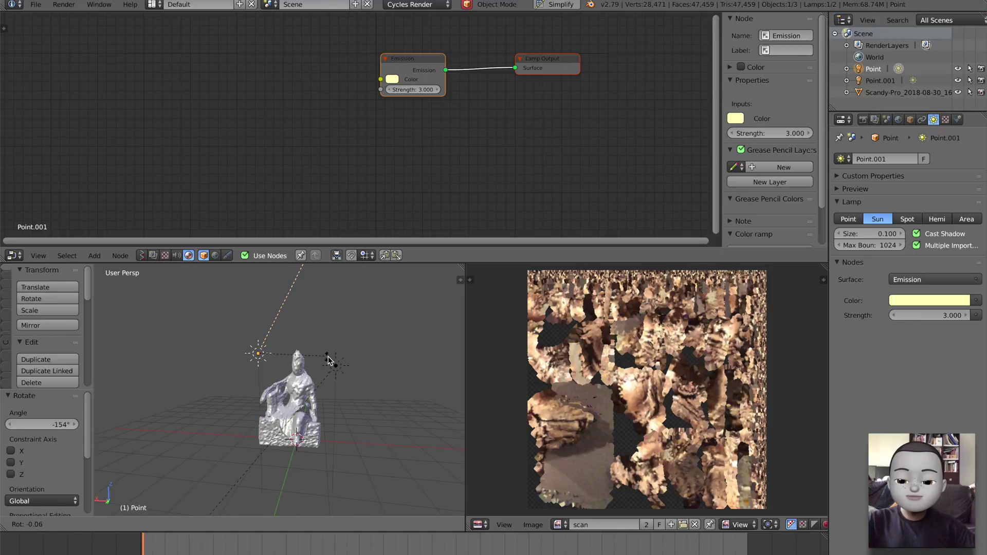
click(359, 477)
key(g)
click(296, 454)
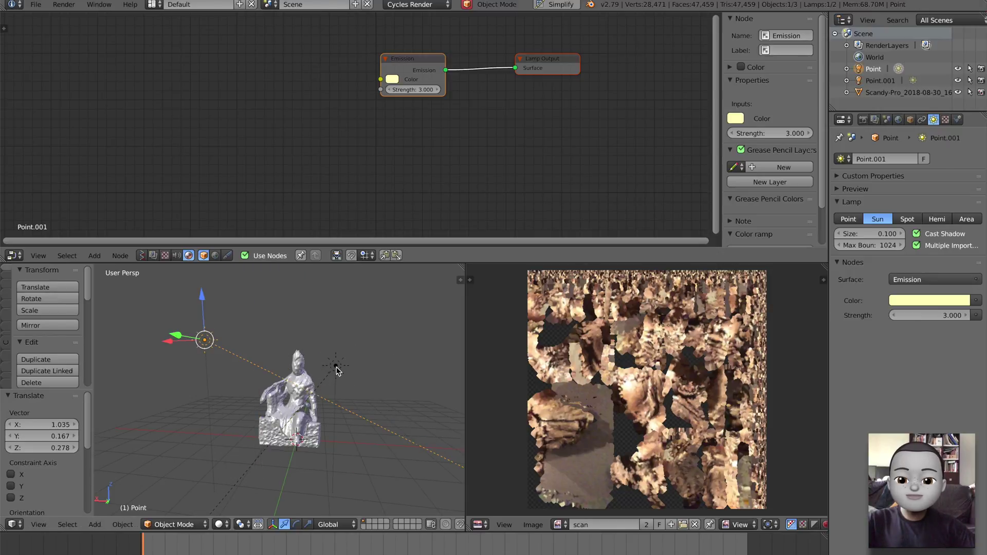
Move the duplicated sun lamp about -0.572, 0.064 and -1.243 in X, Y and Z, tint it pale cyan, and save the file
right_click(337, 369)
key(g)
click(374, 430)
click(897, 299)
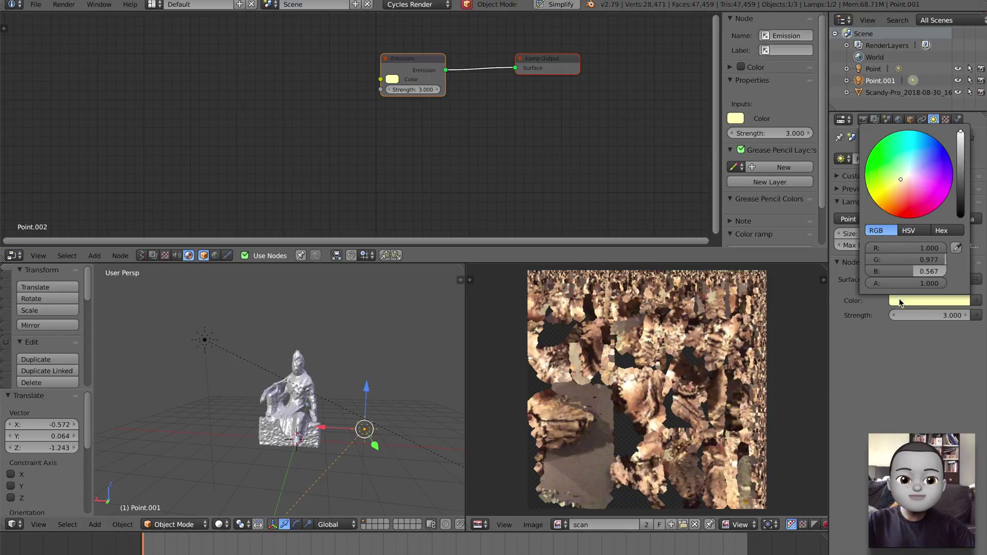
click(892, 185)
key(ctrl+s)
click(316, 441)
Examine the statue under the two sun lamps in rendered shading, both close up and from another angle
click(220, 525)
click(246, 443)
scroll(334, 397, up, 2)
middle_drag(334, 398, 320, 402)
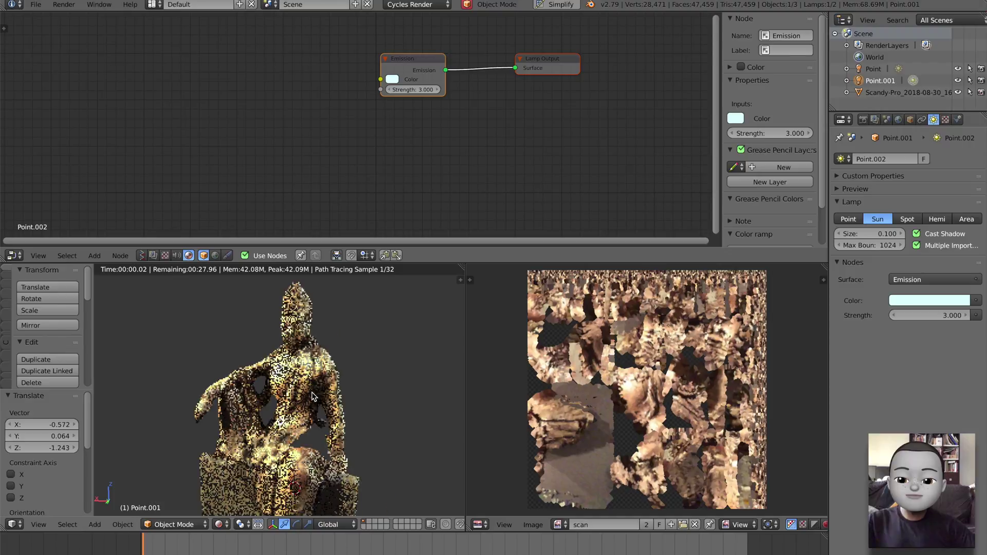
scroll(321, 402, down, 3)
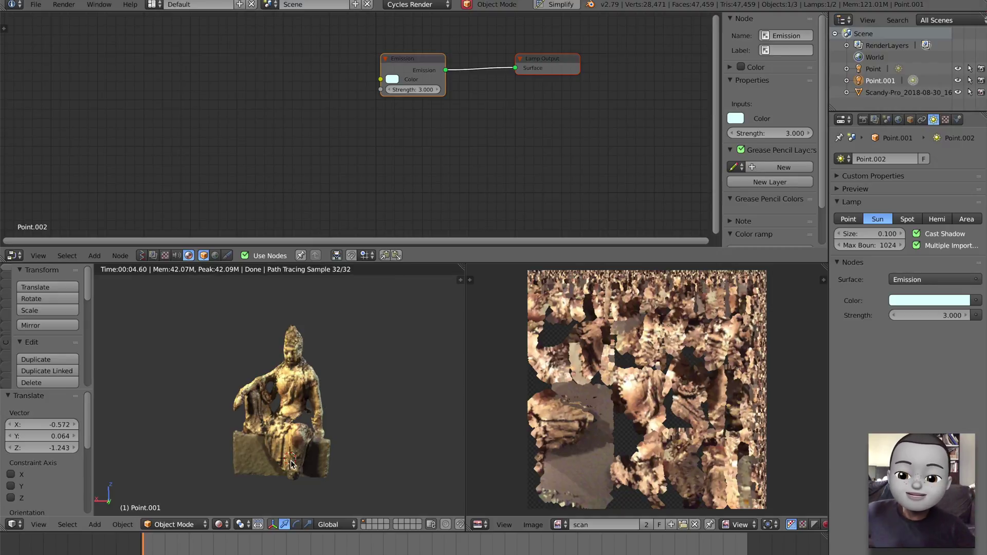
middle_drag(361, 374, 337, 381)
scroll(310, 381, up, 3)
scroll(328, 383, down, 1)
Set the pale cyan sun lamp's strength to 5, then save the file with the viewport in solid shading
drag(945, 315, 955, 315)
click(218, 525)
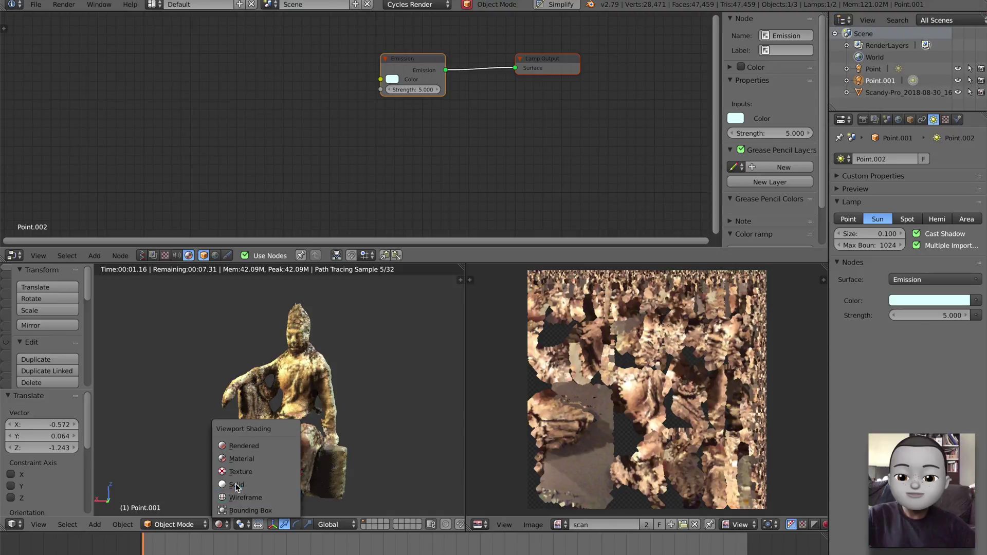
click(231, 476)
scroll(333, 423, down, 1)
key(ctrl+s)
click(322, 425)
Rotate the statue scan about 21.4°, adjust it with a trackball rotation, and rotate it about -19.7° to stand it upright
right_click(314, 423)
key(r)
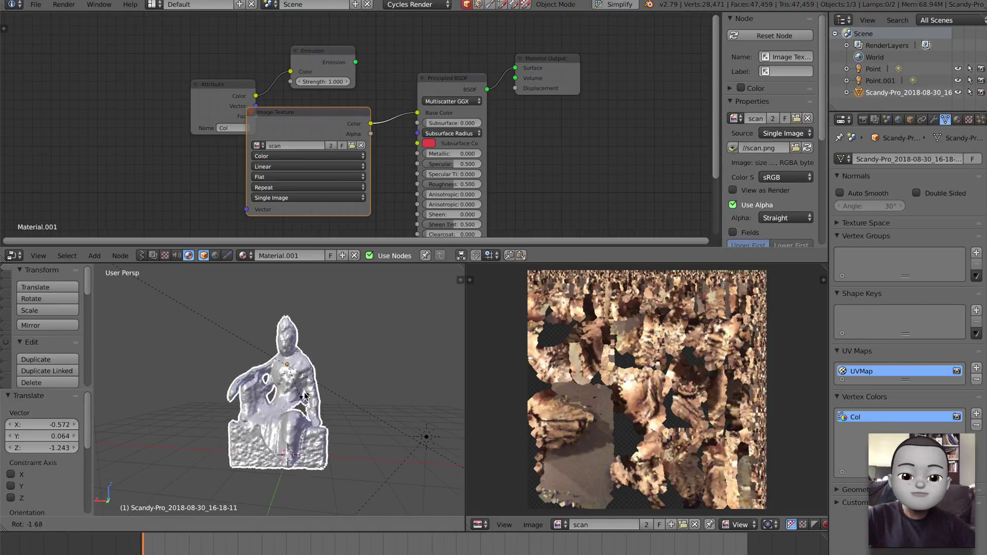
click(293, 428)
key(r)
key(r)
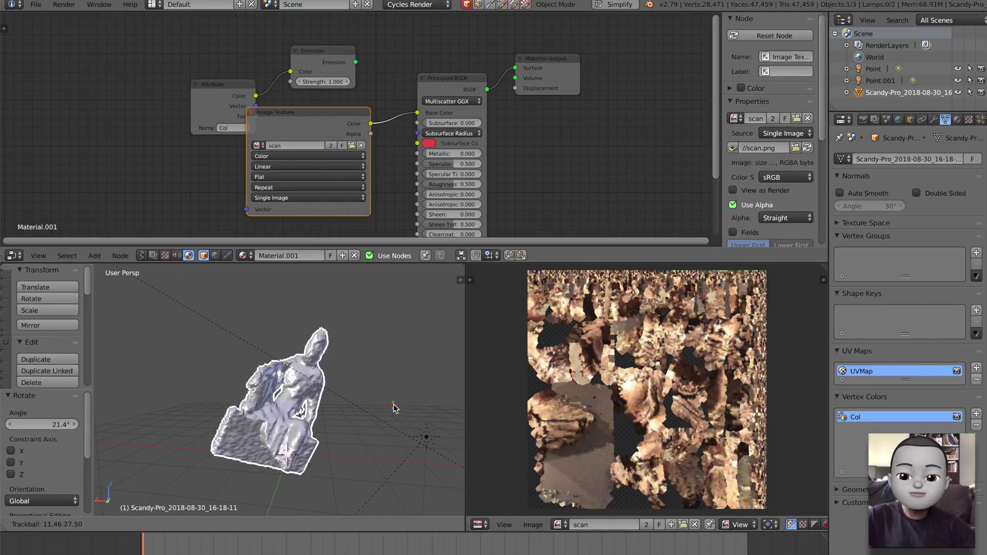
click(386, 406)
key(r)
click(373, 351)
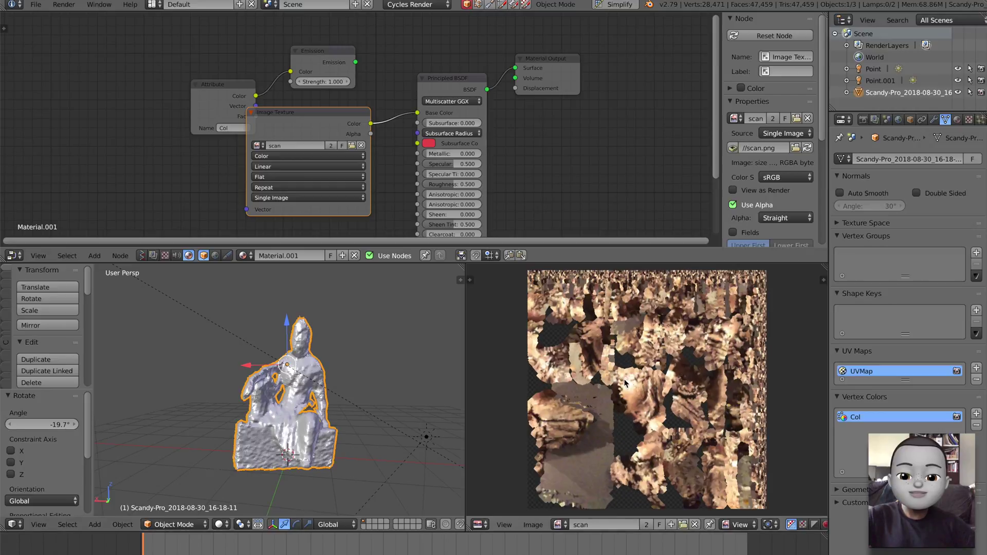
middle_drag(675, 361, 672, 357)
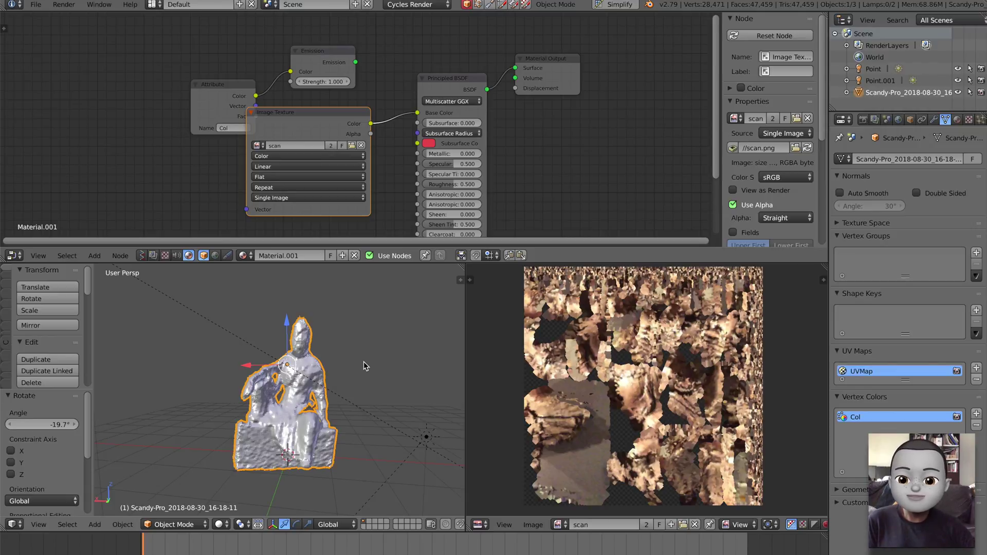
middle_drag(363, 366, 333, 372)
scroll(334, 371, up, 3)
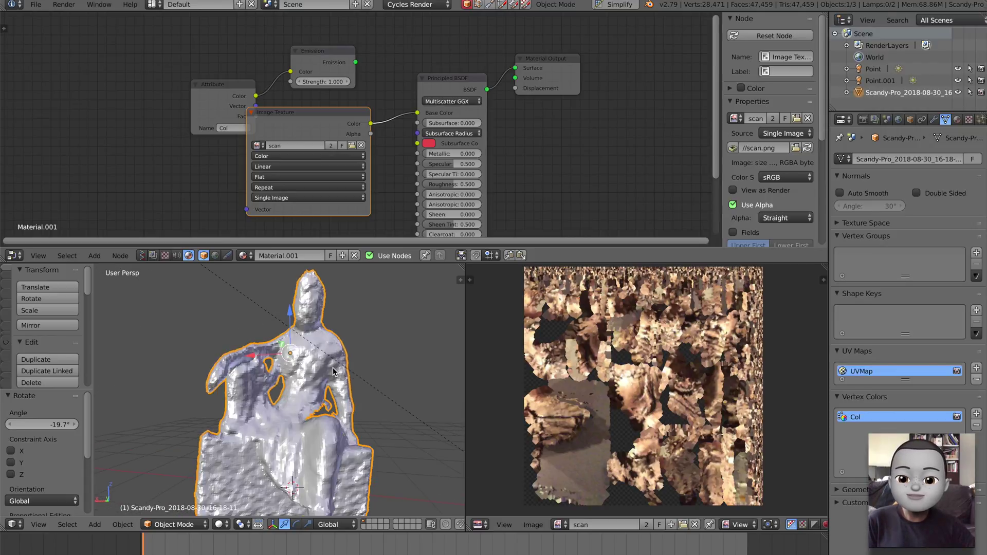
scroll(333, 371, down, 2)
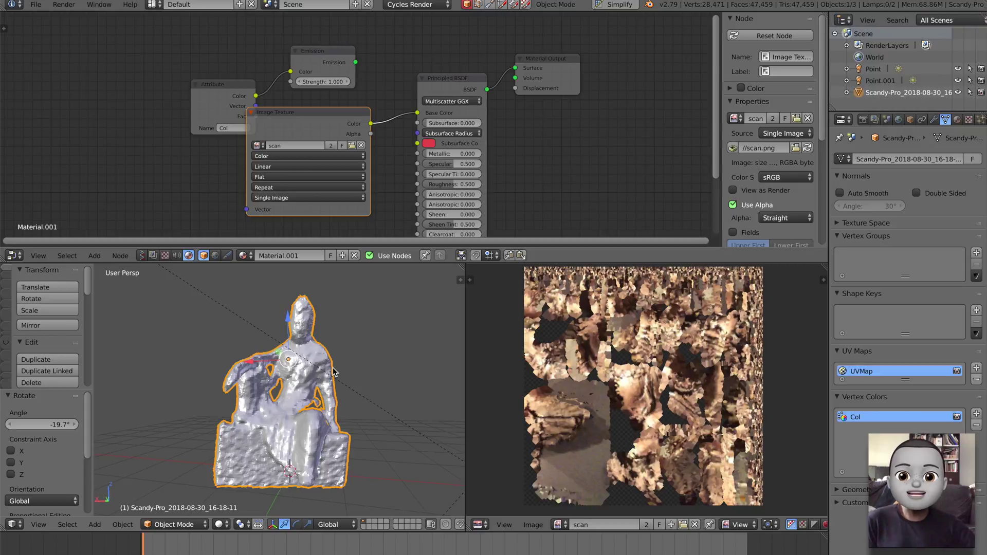
scroll(535, 169, down, 1)
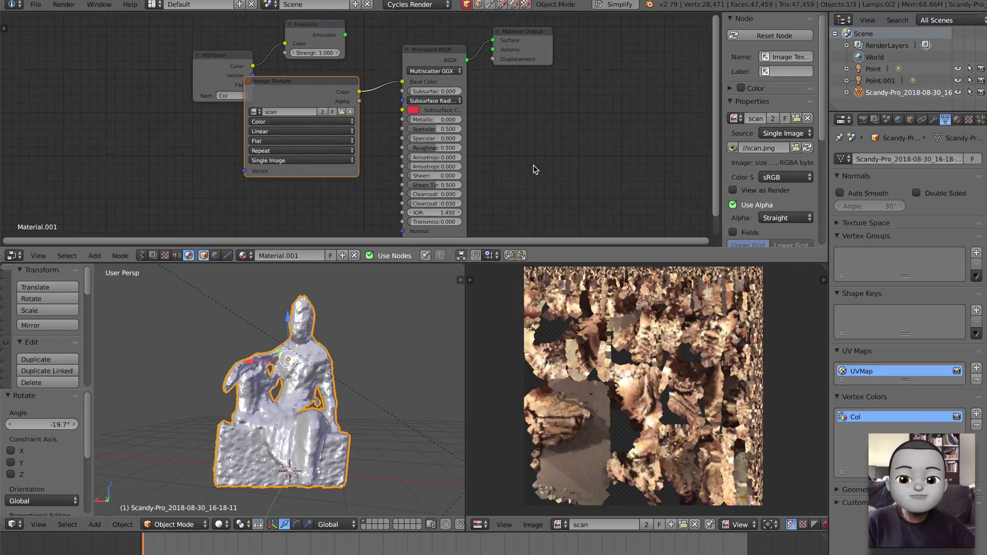
mouse_move(397, 294)
middle_down()
mouse_move(392, 303)
mouse_move(321, 315)
mouse_move(387, 315)
middle_up()
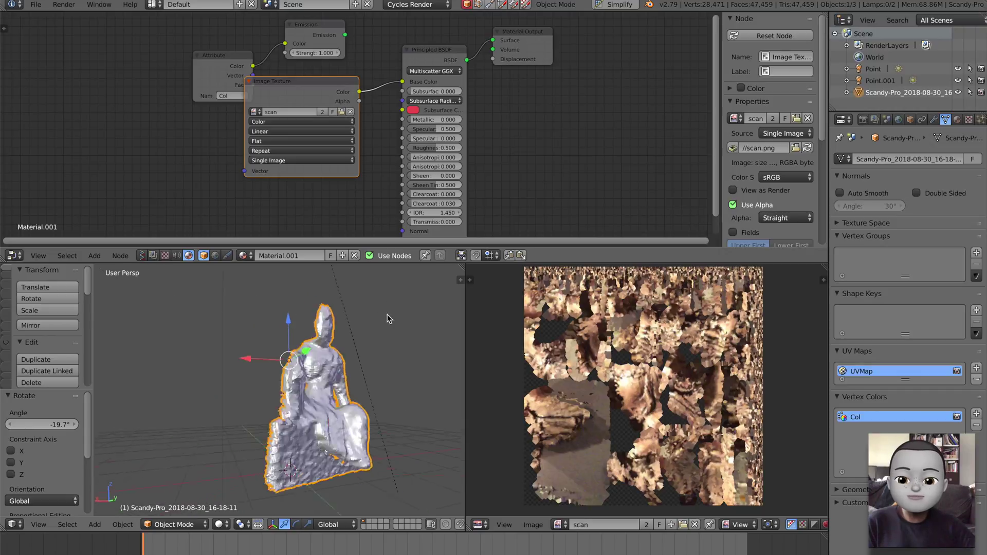
scroll(379, 314, up, 5)
scroll(376, 324, down, 2)
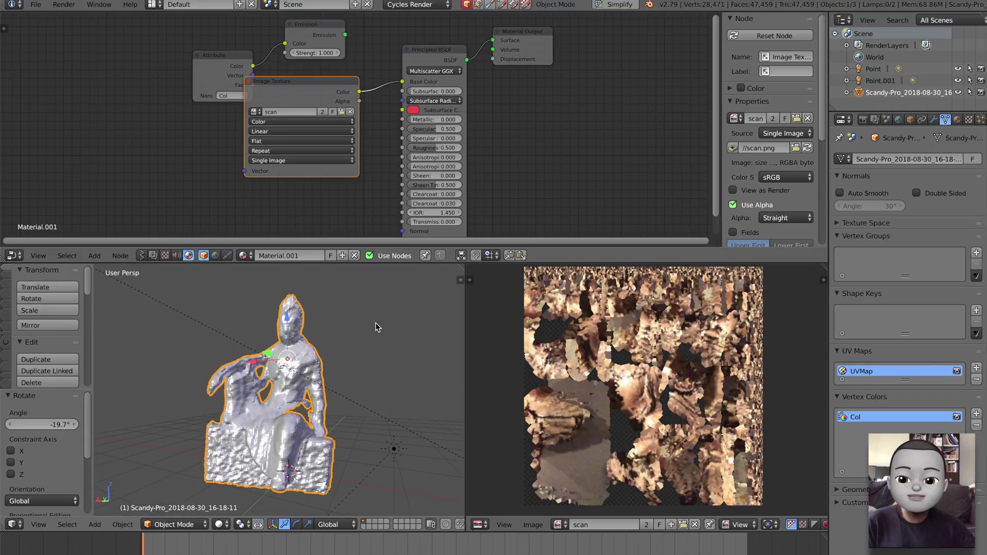